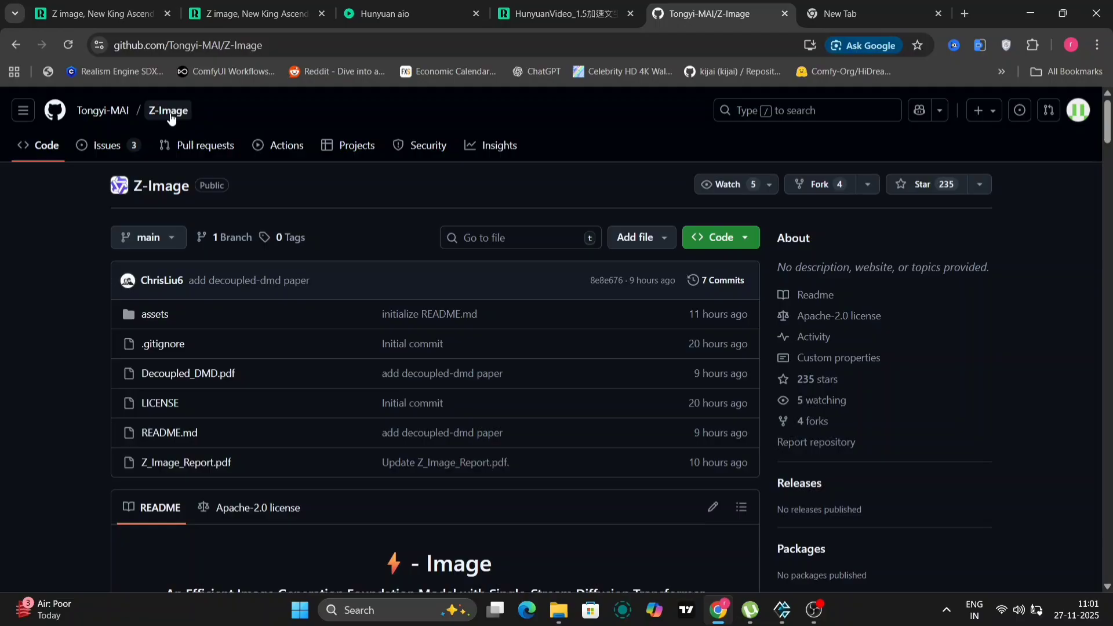
- Read the README introduction of the Z-Image repository, covering its model size and the three variants
{"action": "scroll", "coordinate": [326, 353], "scroll_direction": "down", "scroll_amount": 5}
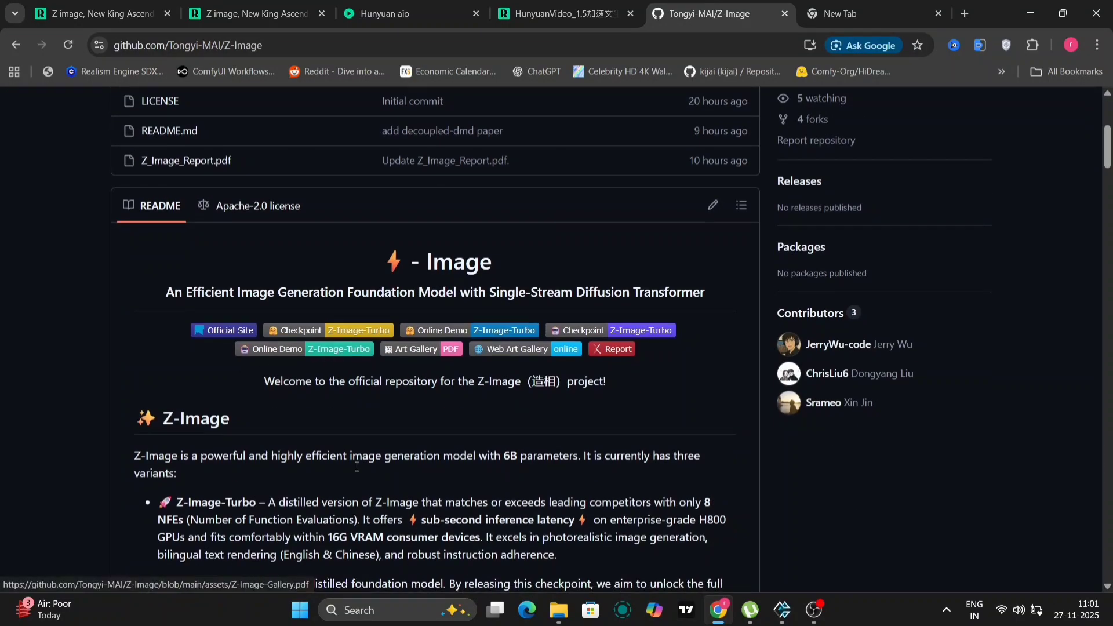
{"action": "scroll", "coordinate": [355, 469], "scroll_direction": "down", "scroll_amount": 2}
{"action": "left_click_drag", "start_coordinate": [132, 367], "coordinate": [697, 380]}
{"action": "left_click", "coordinate": [696, 382]}
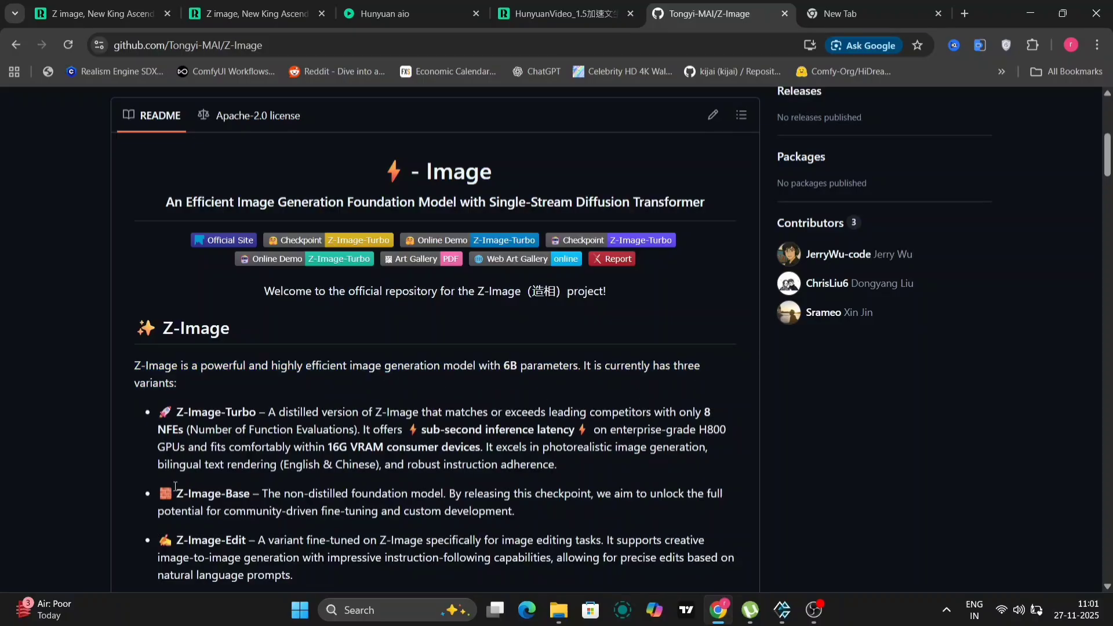
- View the Z-Image-Turbo checkpoint on Hugging Face from the README's Model Zoo table and return to the repository
{"action": "scroll", "coordinate": [245, 535], "scroll_direction": "down", "scroll_amount": 5}
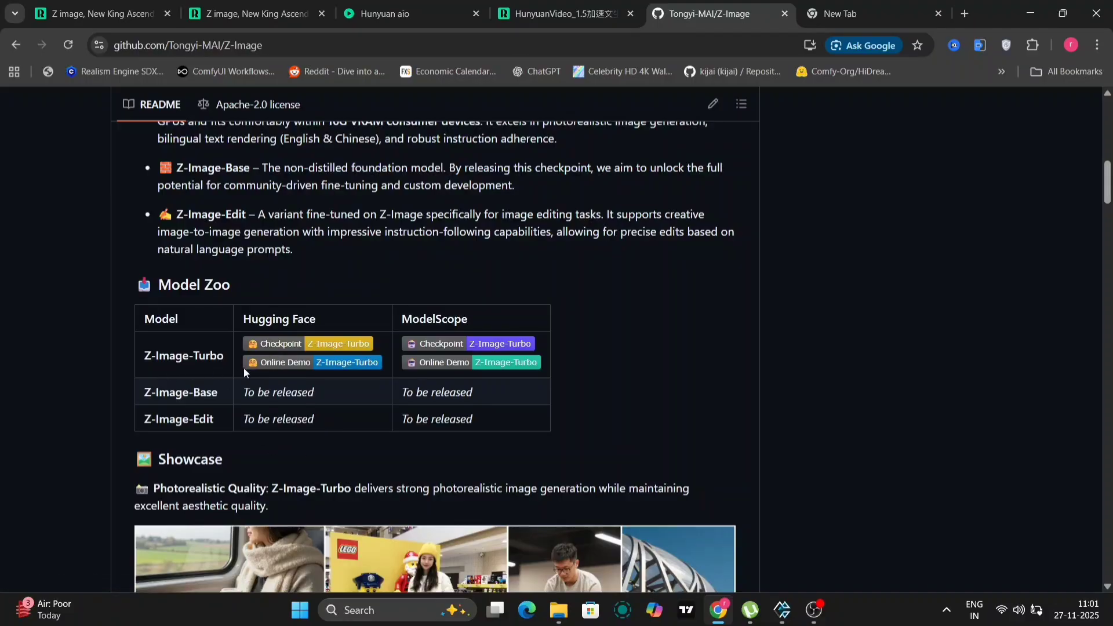
{"action": "left_click", "coordinate": [272, 343]}
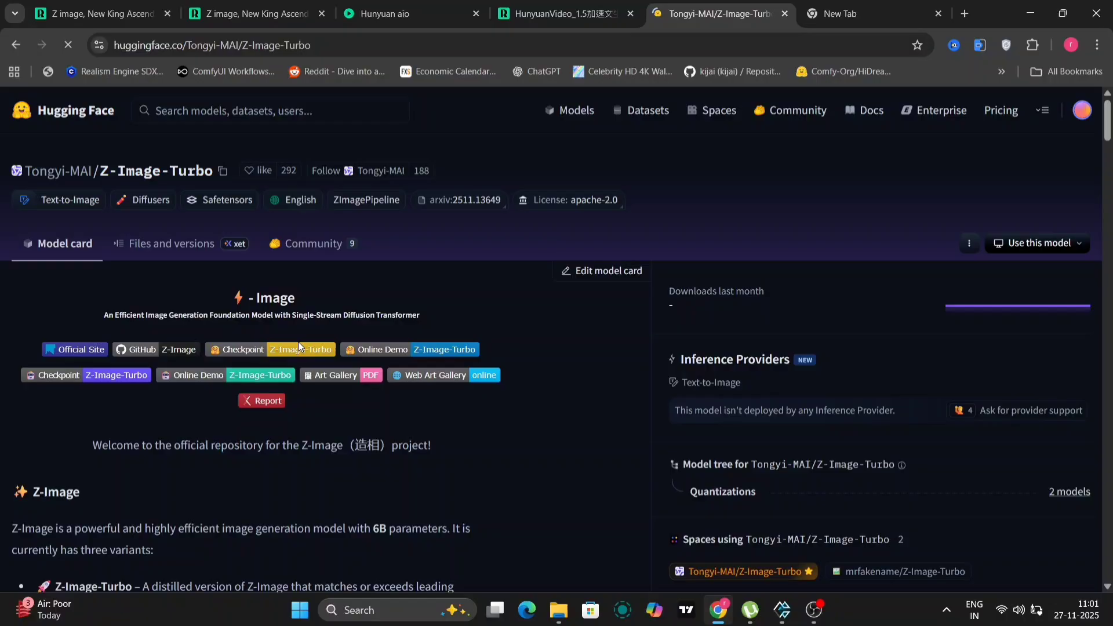
{"action": "left_click", "coordinate": [15, 45]}
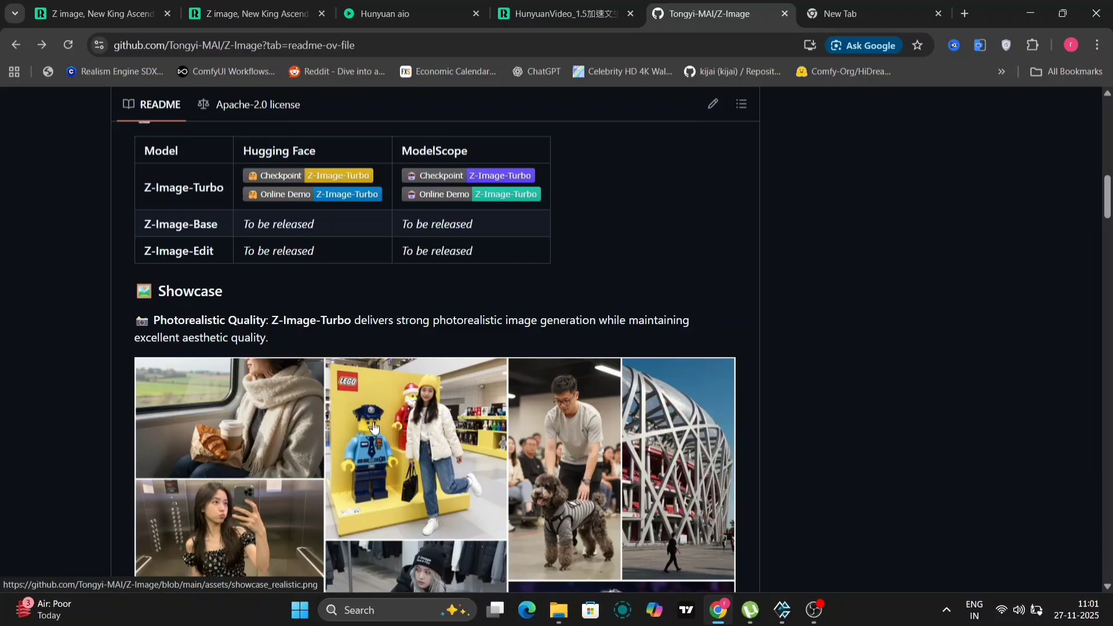
- Examine the README's Showcase samples for photorealistic quality, bilingual text rendering, prompt enhancing and creative image editing
{"action": "scroll", "coordinate": [374, 428], "scroll_direction": "down", "scroll_amount": 4}
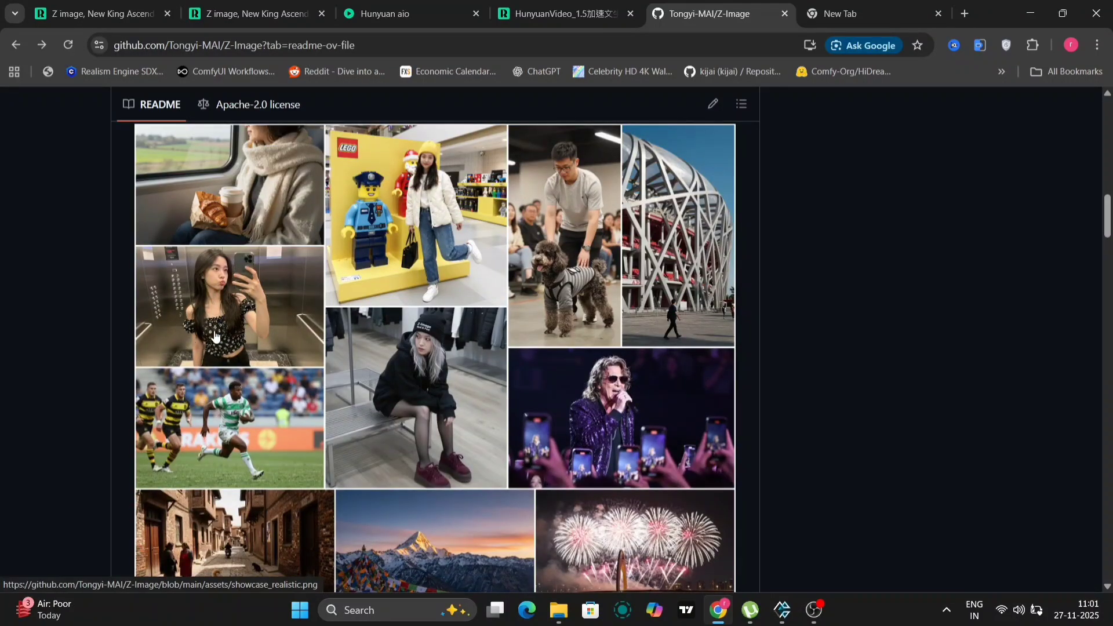
{"action": "scroll", "coordinate": [323, 467], "scroll_direction": "down", "scroll_amount": 8}
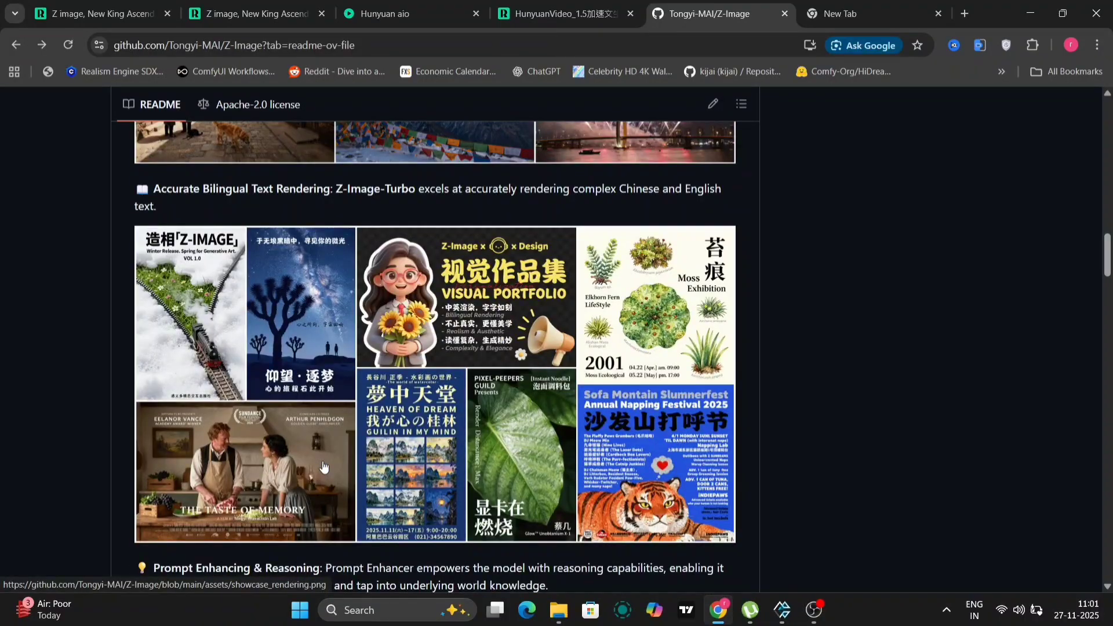
{"action": "scroll", "coordinate": [239, 233], "scroll_direction": "up", "scroll_amount": 9}
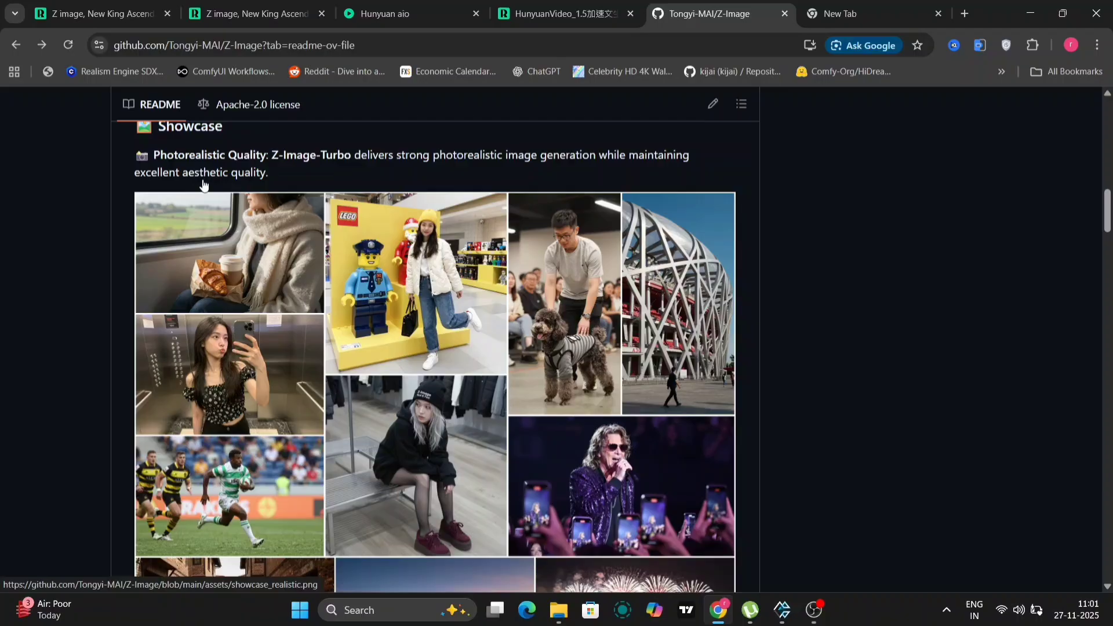
{"action": "left_click_drag", "start_coordinate": [158, 153], "coordinate": [372, 158]}
{"action": "scroll", "coordinate": [372, 158], "scroll_direction": "down", "scroll_amount": 5}
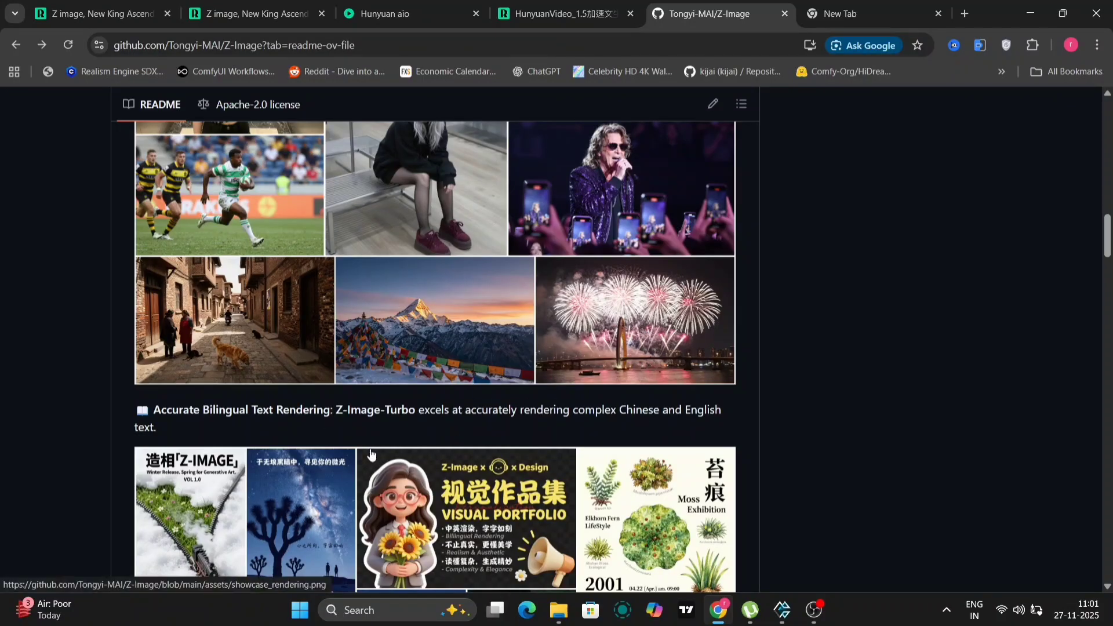
{"action": "scroll", "coordinate": [371, 454], "scroll_direction": "down", "scroll_amount": 6}
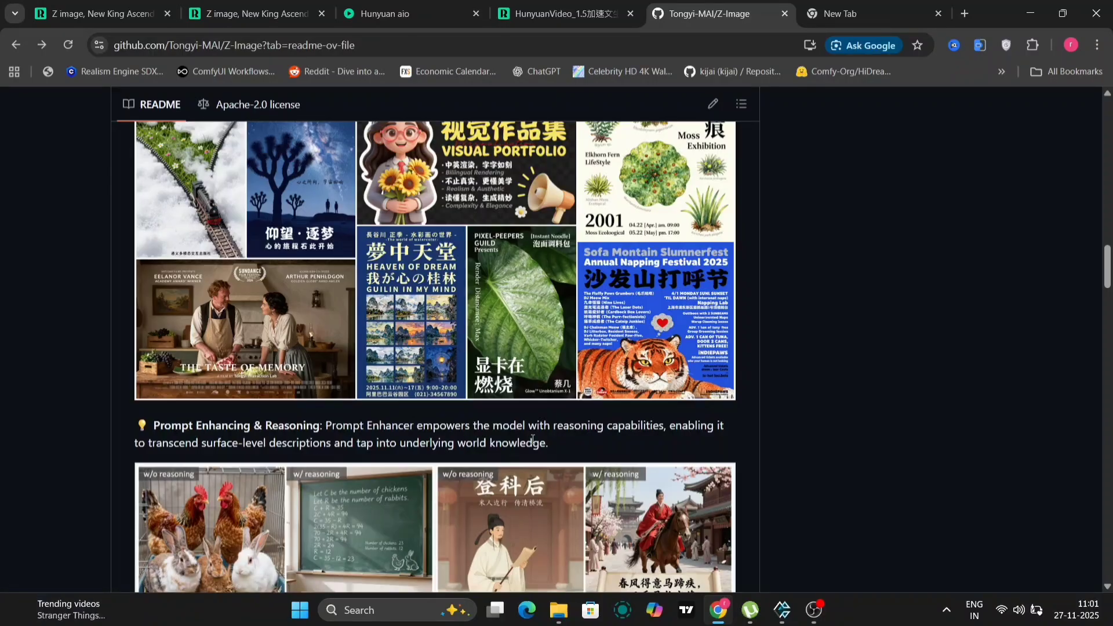
{"action": "scroll", "coordinate": [532, 439], "scroll_direction": "down", "scroll_amount": 5}
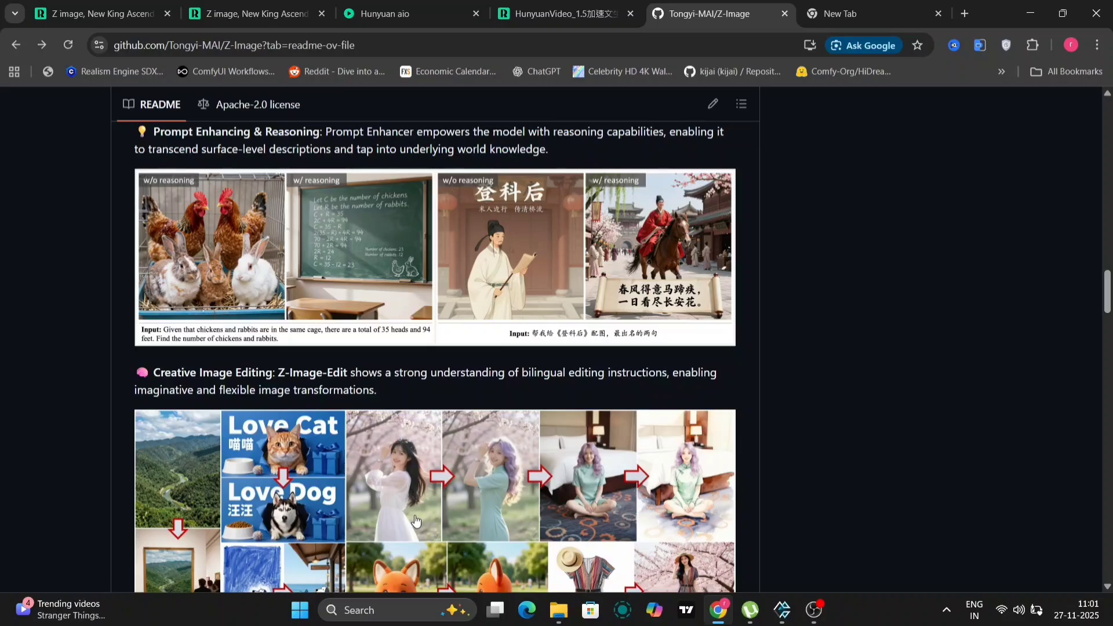
- Examine the README's architecture diagram, the Text-to-Image Model Elo Leaderboard and the Quick Start code
{"action": "scroll", "coordinate": [416, 520], "scroll_direction": "down", "scroll_amount": 8}
{"action": "scroll", "coordinate": [416, 520], "scroll_direction": "down", "scroll_amount": 4}
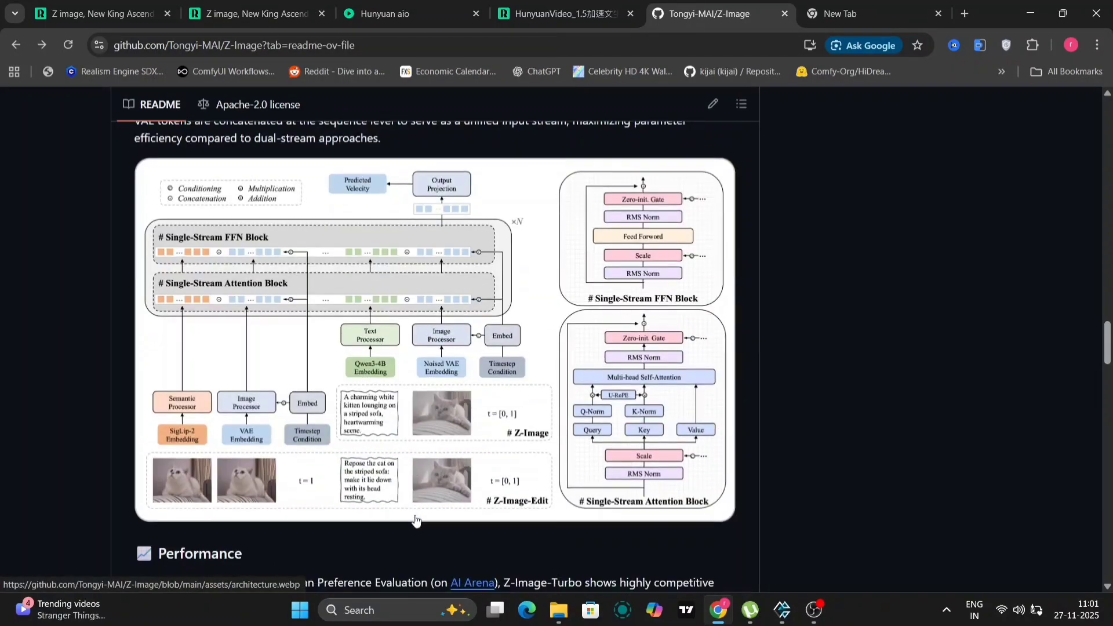
{"action": "scroll", "coordinate": [415, 520], "scroll_direction": "up", "scroll_amount": 4}
{"action": "scroll", "coordinate": [415, 520], "scroll_direction": "down", "scroll_amount": 5}
{"action": "scroll", "coordinate": [416, 520], "scroll_direction": "down", "scroll_amount": 4}
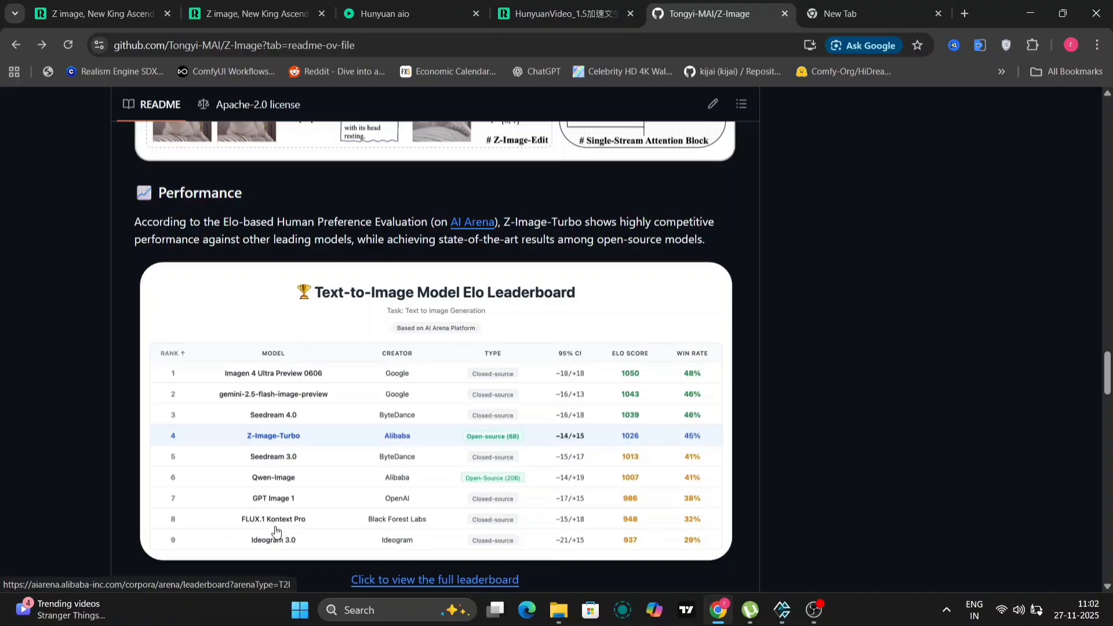
{"action": "scroll", "coordinate": [276, 530], "scroll_direction": "down", "scroll_amount": 15}
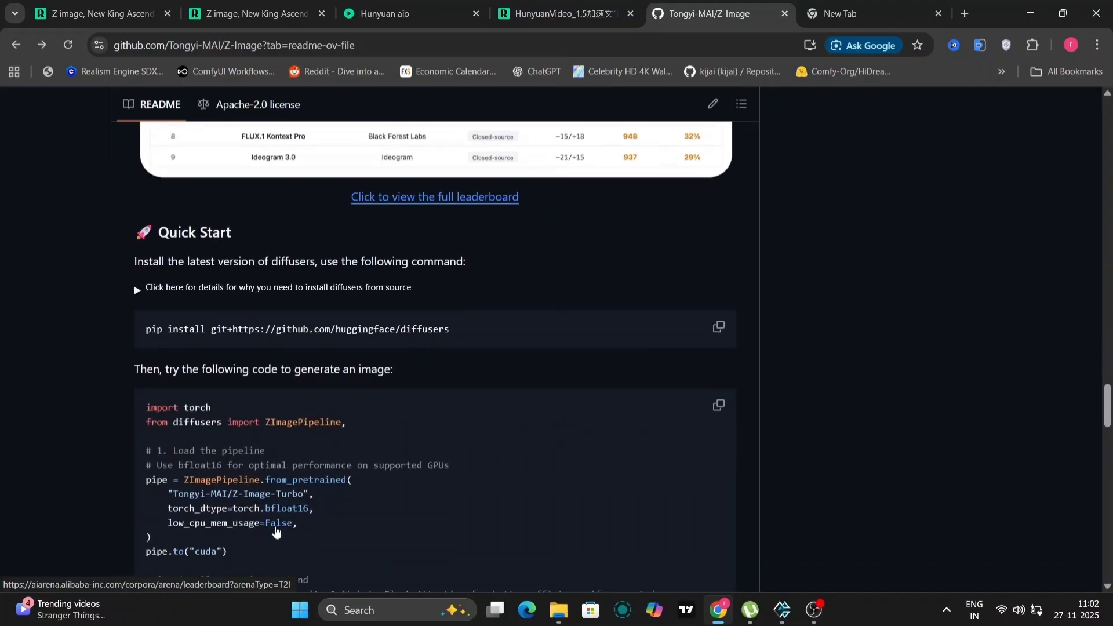
{"action": "scroll", "coordinate": [276, 530], "scroll_direction": "down", "scroll_amount": 10}
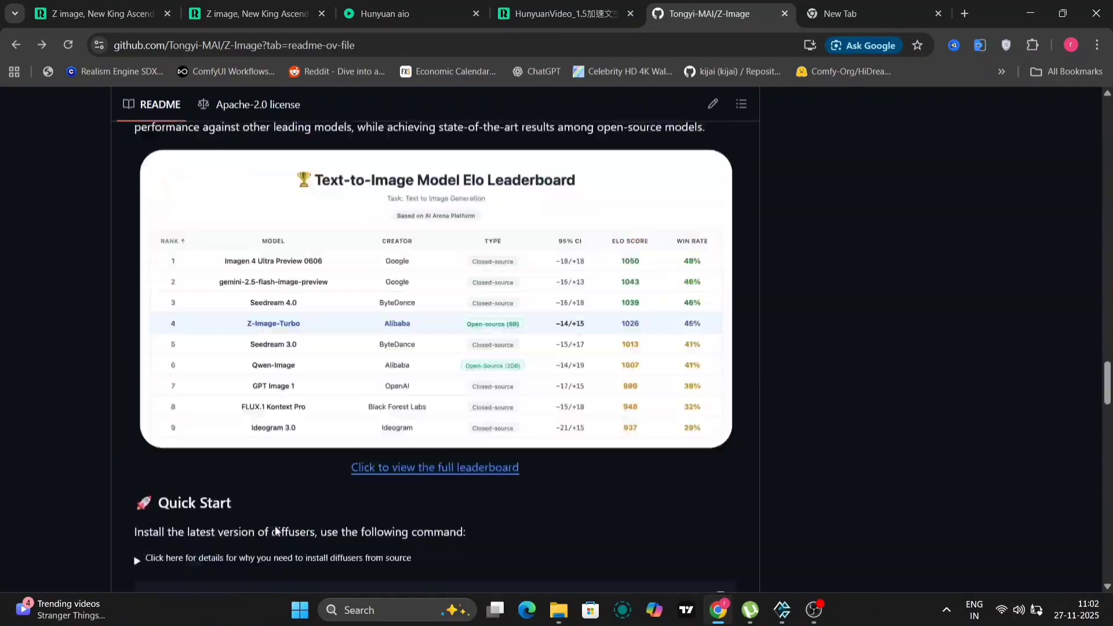
- Open the Z-Image project homepage and enlarge the Photorealistic image under Core Features, advancing to the next image
{"action": "scroll", "coordinate": [275, 528], "scroll_direction": "up", "scroll_amount": 15}
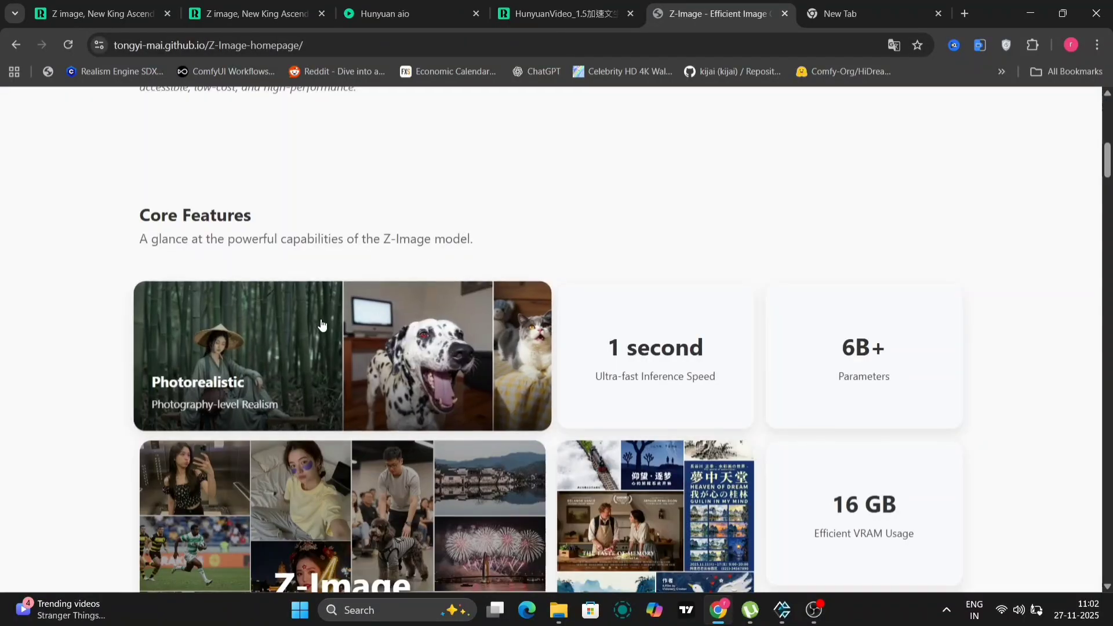
{"action": "scroll", "coordinate": [829, 407], "scroll_direction": "down", "scroll_amount": 3}
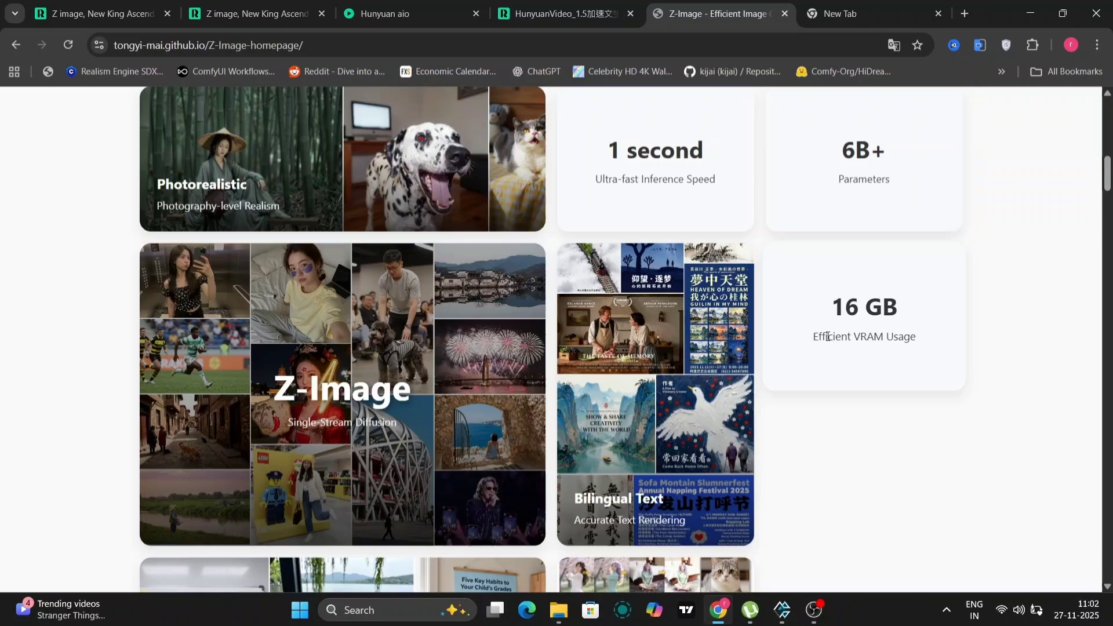
{"action": "left_click", "coordinate": [288, 152]}
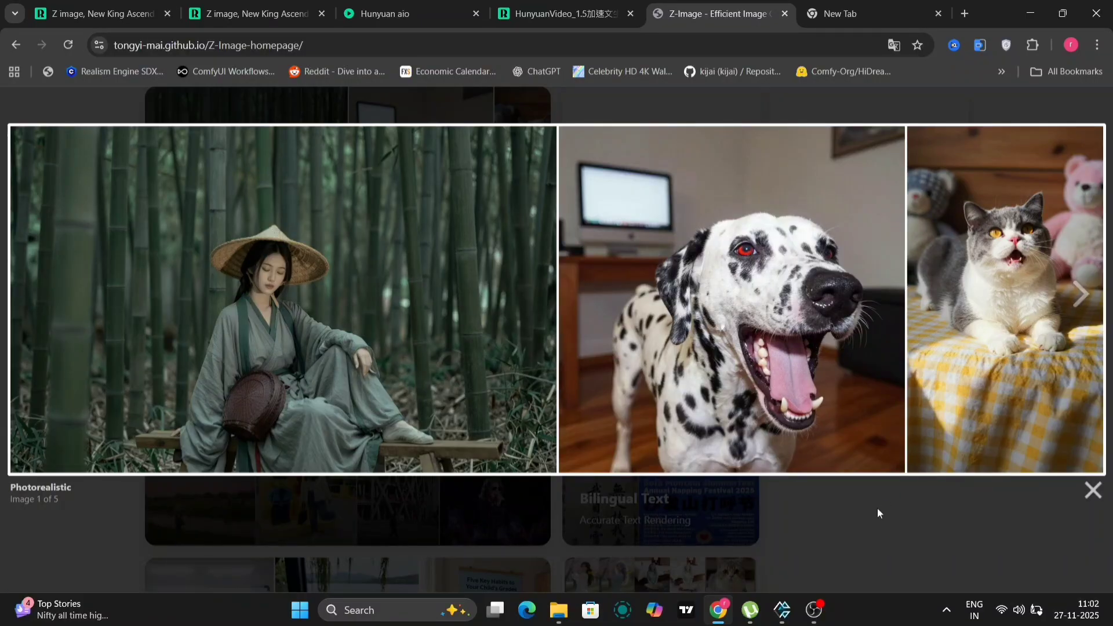
{"action": "left_click", "coordinate": [1081, 306]}
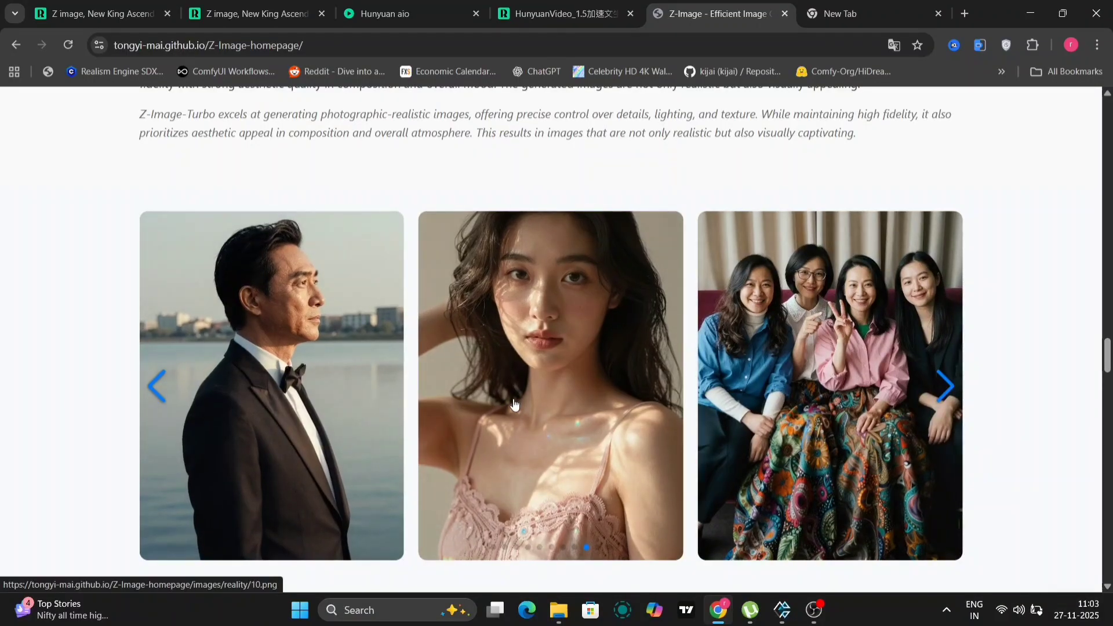
- Enlarge and close the group portrait in the photorealism carousel, and advance the carousel through further sample images
{"action": "left_click", "coordinate": [786, 376]}
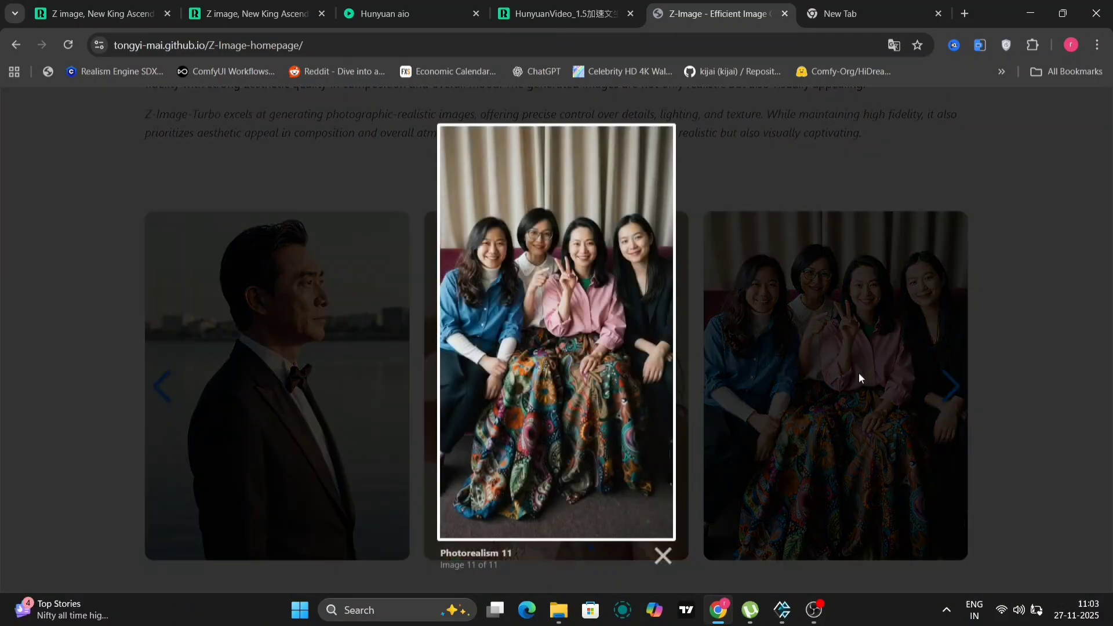
{"action": "left_click", "coordinate": [663, 556]}
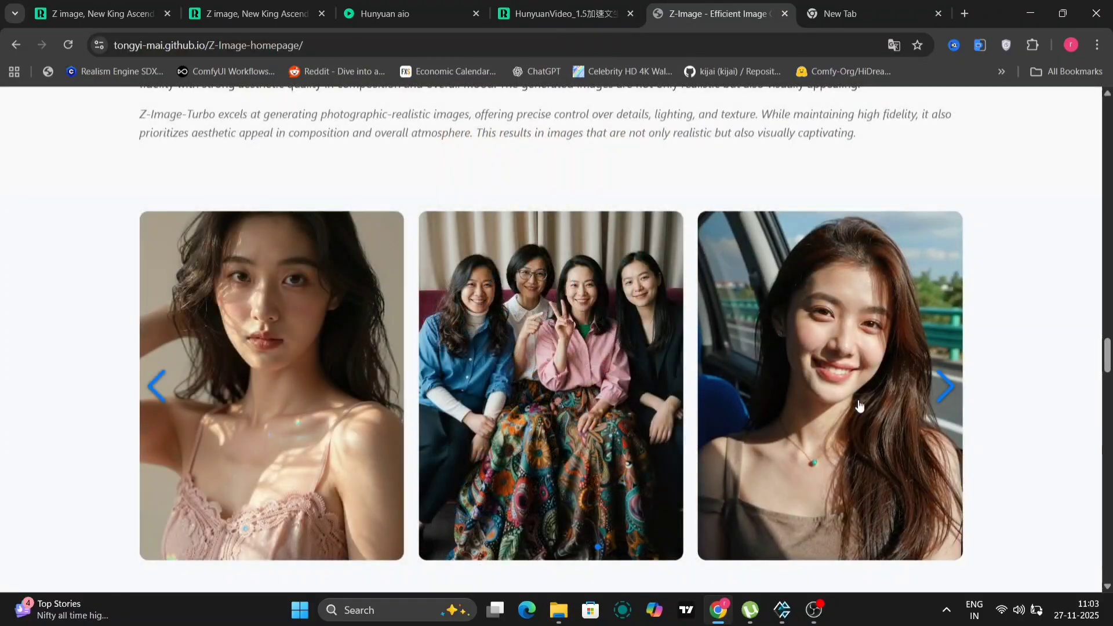
{"action": "left_click", "coordinate": [945, 379]}
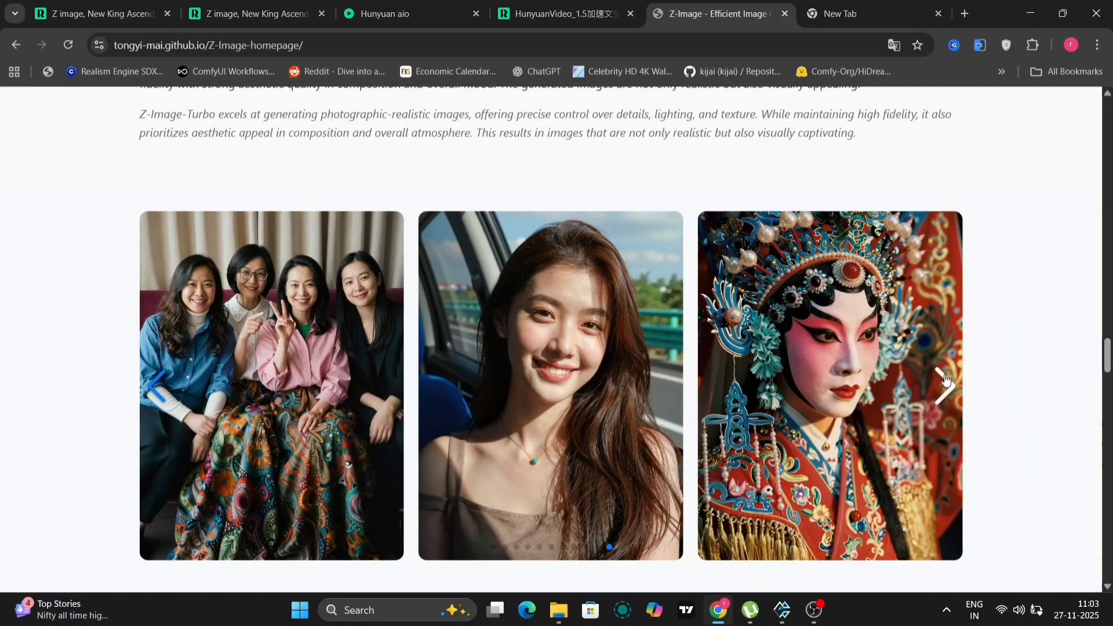
{"action": "left_click", "coordinate": [945, 379]}
{"action": "left_click", "coordinate": [945, 380]}
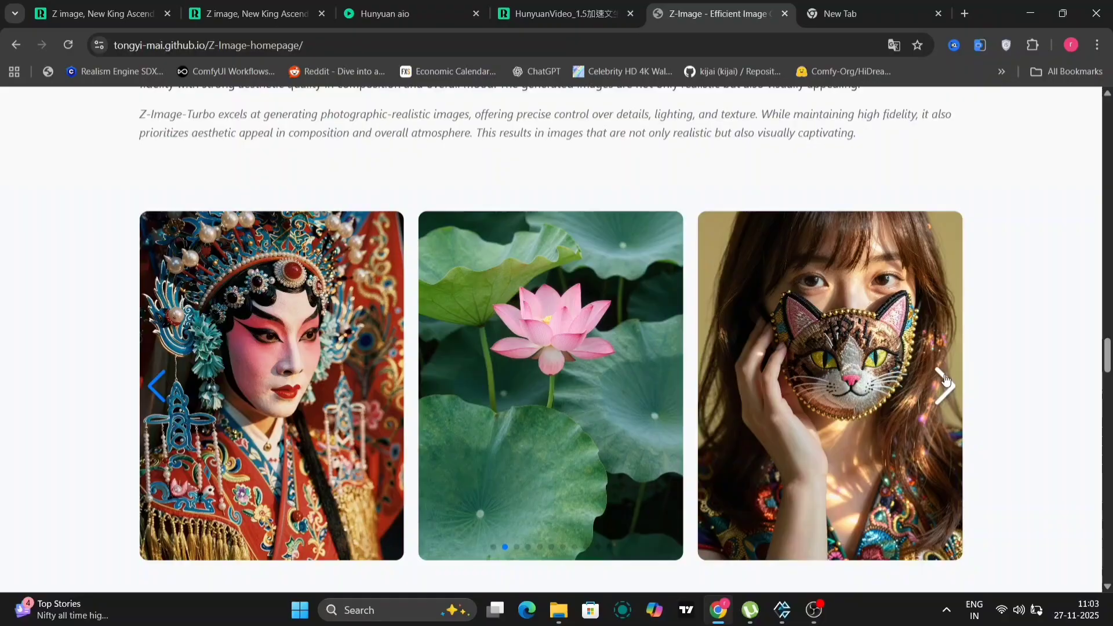
{"action": "left_click", "coordinate": [944, 380]}
{"action": "left_click", "coordinate": [945, 380]}
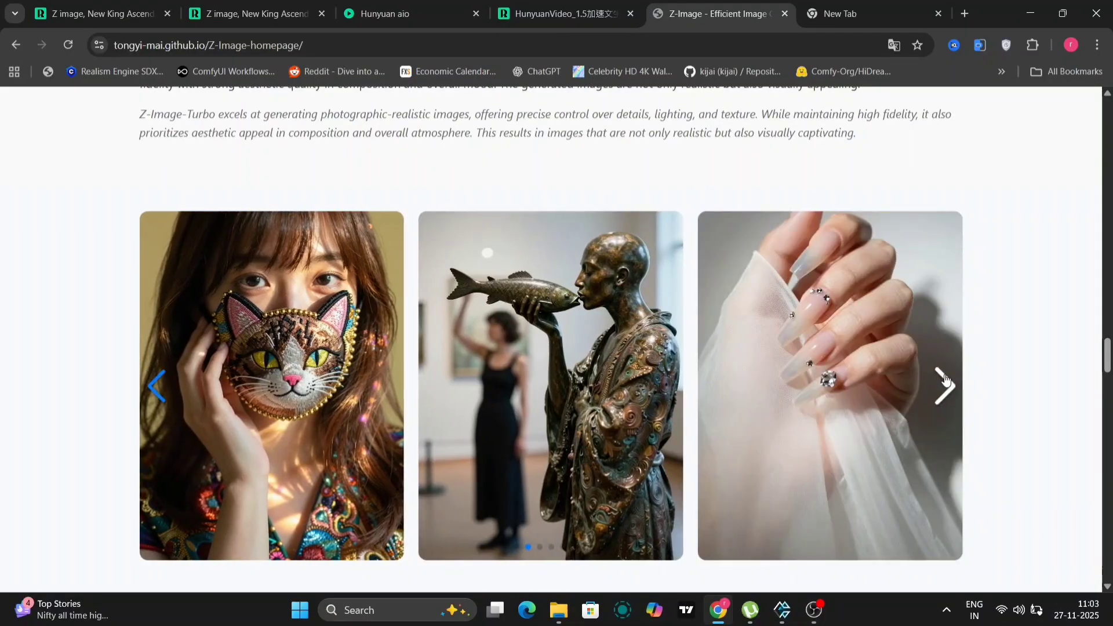
- Review the homepage sections on bilingual text rendering and on world knowledge and cultural understanding
{"action": "key", "text": "super+Tab"}
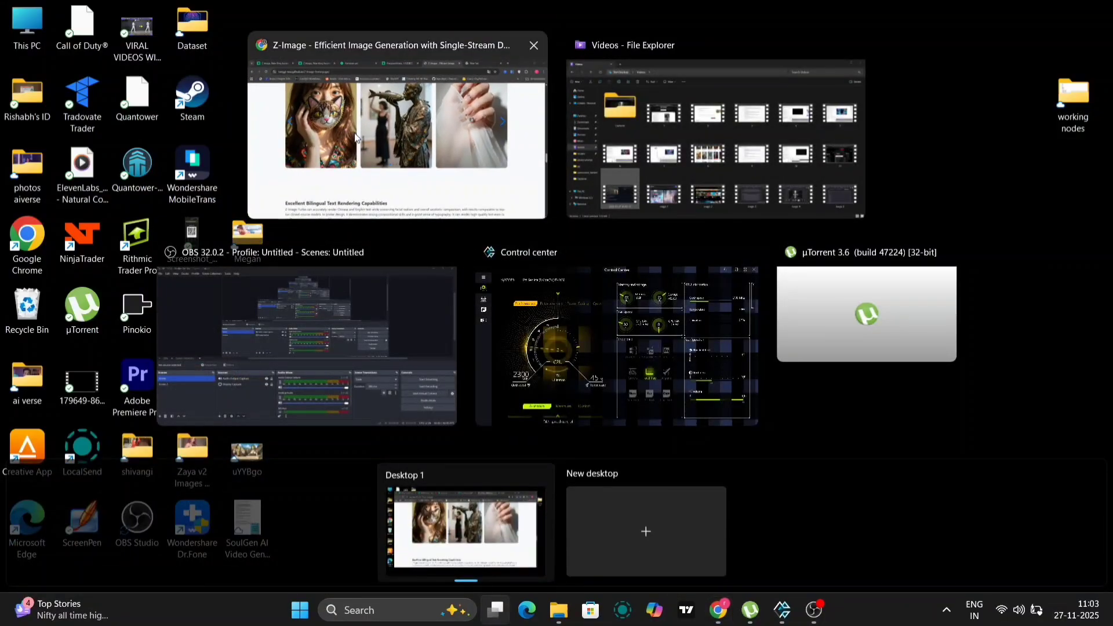
{"action": "left_click", "coordinate": [358, 126]}
{"action": "scroll", "coordinate": [565, 294], "scroll_direction": "down", "scroll_amount": 5}
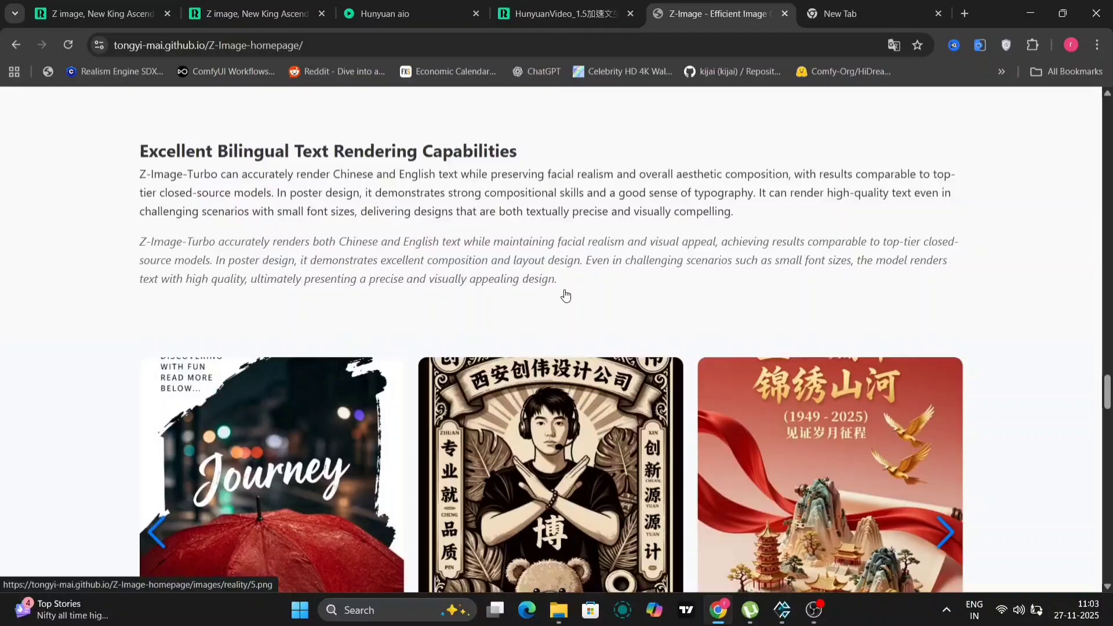
{"action": "scroll", "coordinate": [565, 295], "scroll_direction": "down", "scroll_amount": 10}
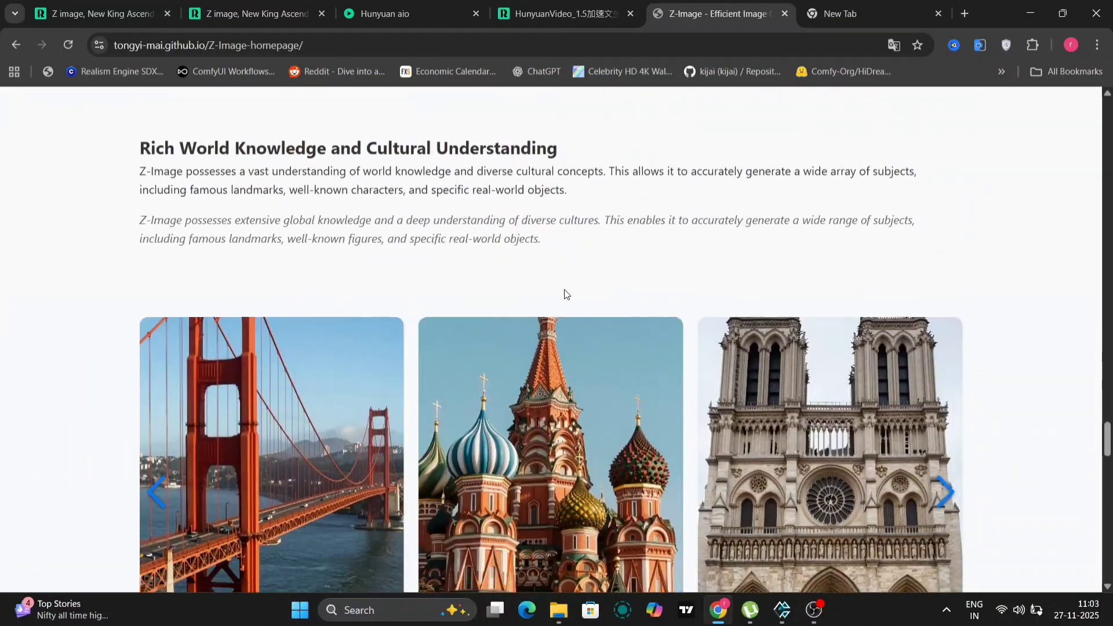
{"action": "scroll", "coordinate": [565, 294], "scroll_direction": "down", "scroll_amount": 10}
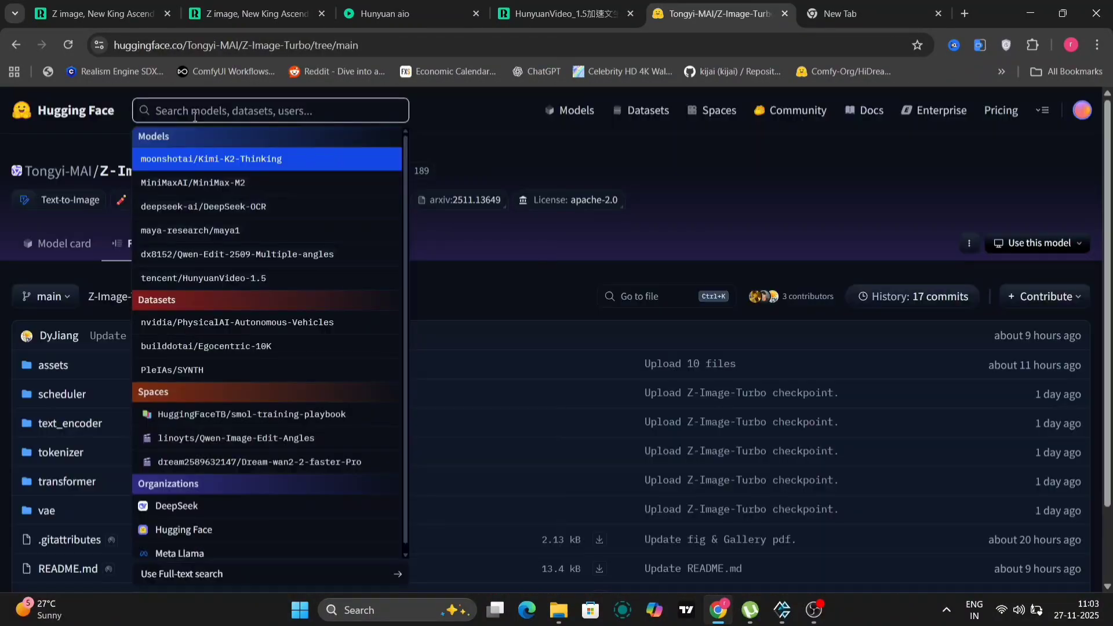
- Search Hugging Face for "z", open the Comfy-Org/z_image_turbo model and go to the split_files folder in its repository files
{"action": "type", "text": "z"}
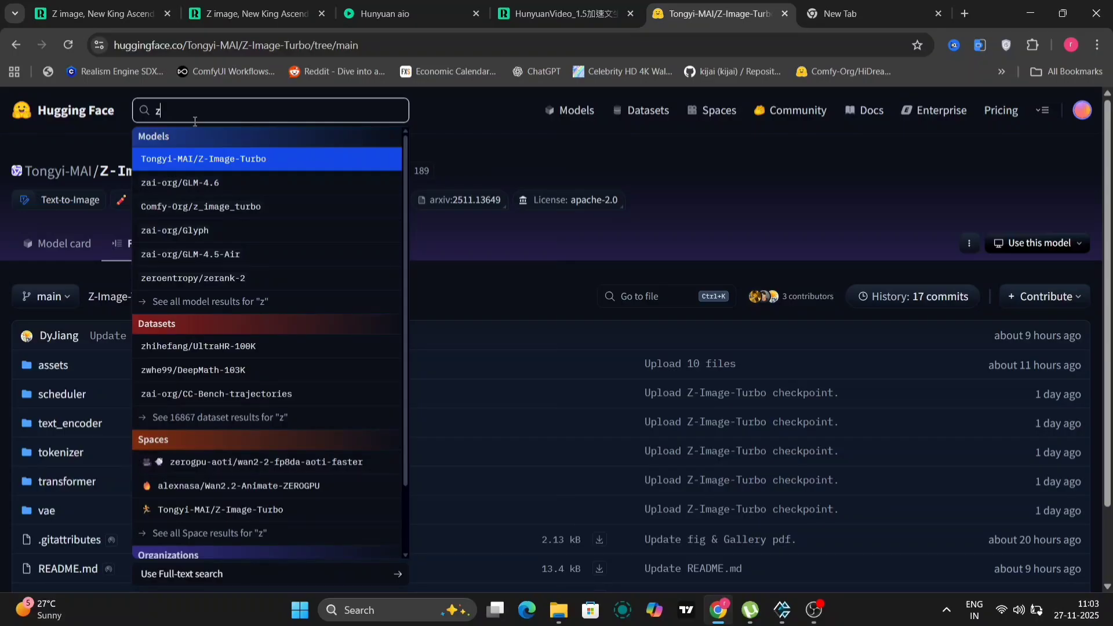
{"action": "left_click", "coordinate": [195, 215]}
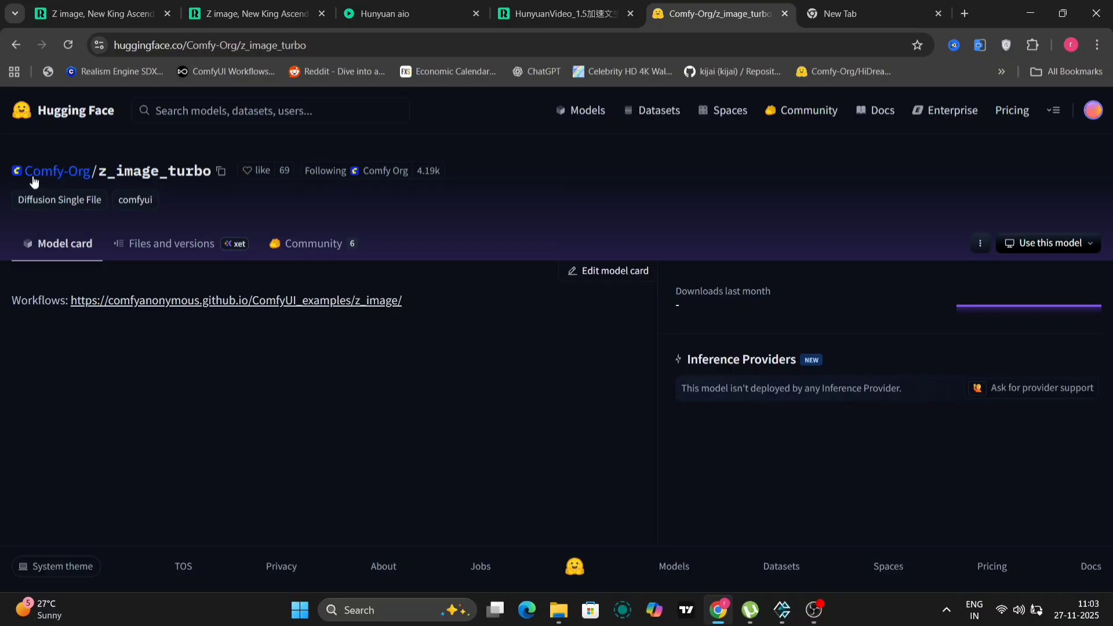
{"action": "mouse_move", "coordinate": [74, 175]}
{"action": "left_click", "coordinate": [168, 253]}
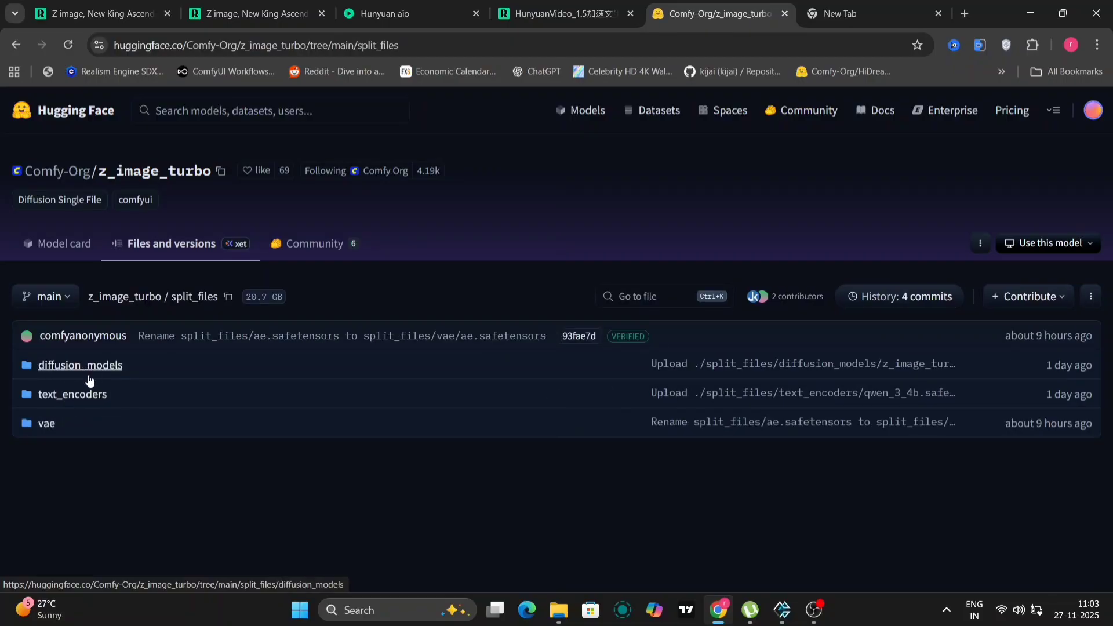
- Check the contents of the vae and text_encoders folders, returning to split_files after each
{"action": "left_click", "coordinate": [51, 427]}
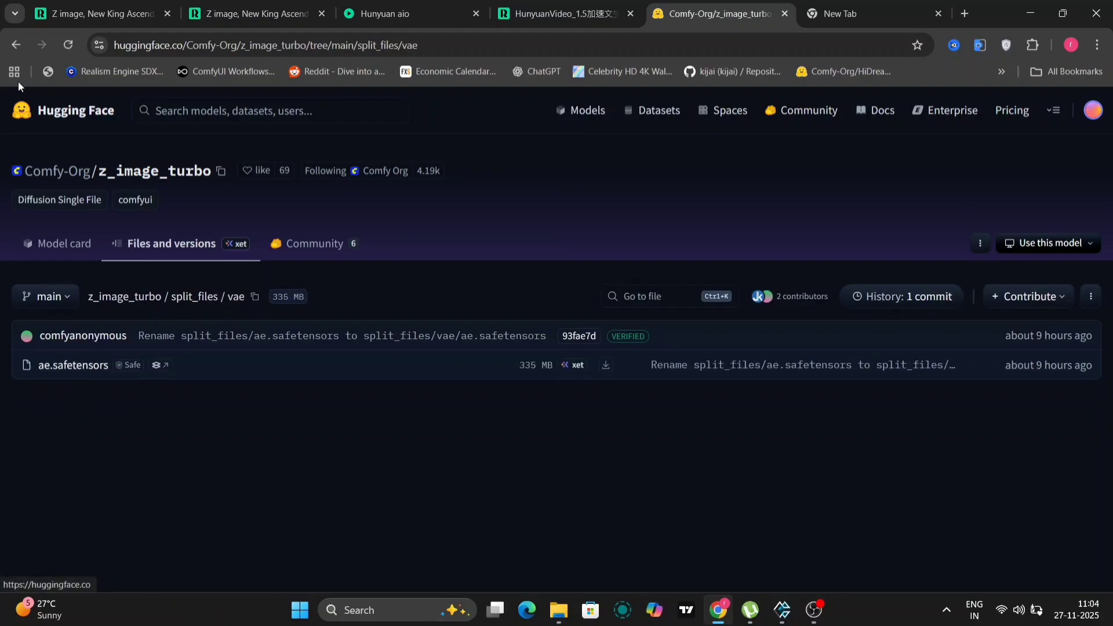
{"action": "left_click", "coordinate": [16, 45]}
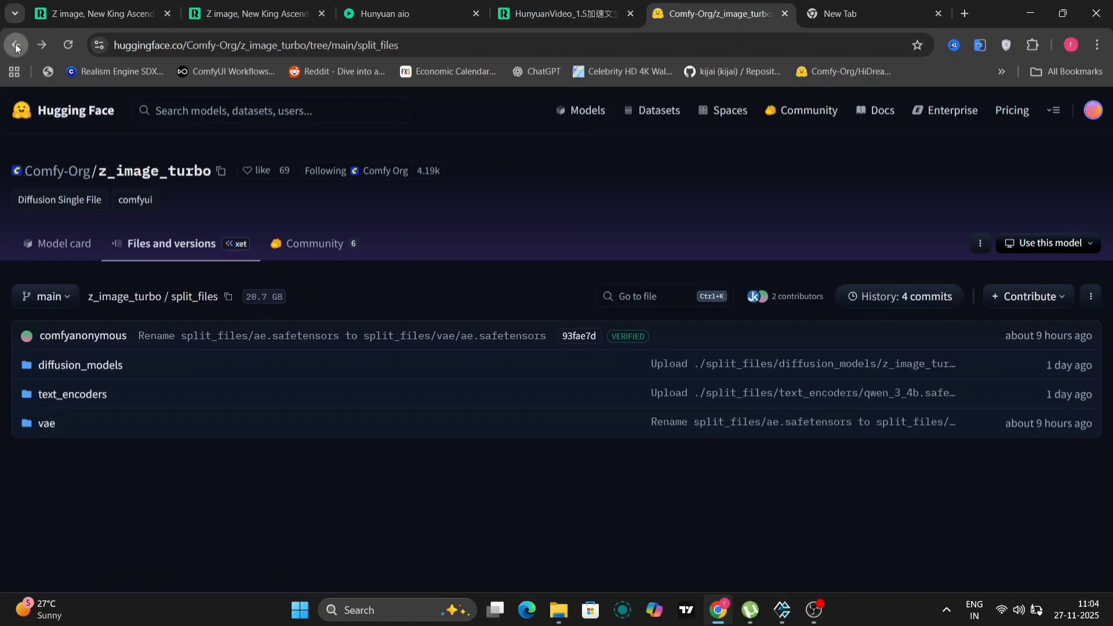
{"action": "left_click", "coordinate": [81, 395]}
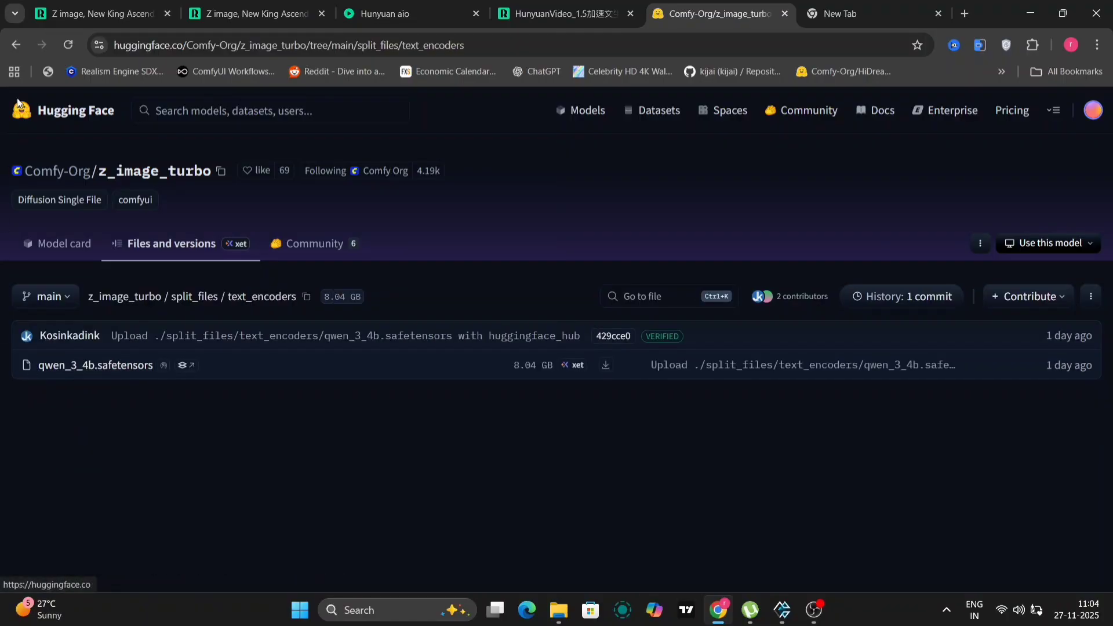
{"action": "left_click", "coordinate": [15, 45]}
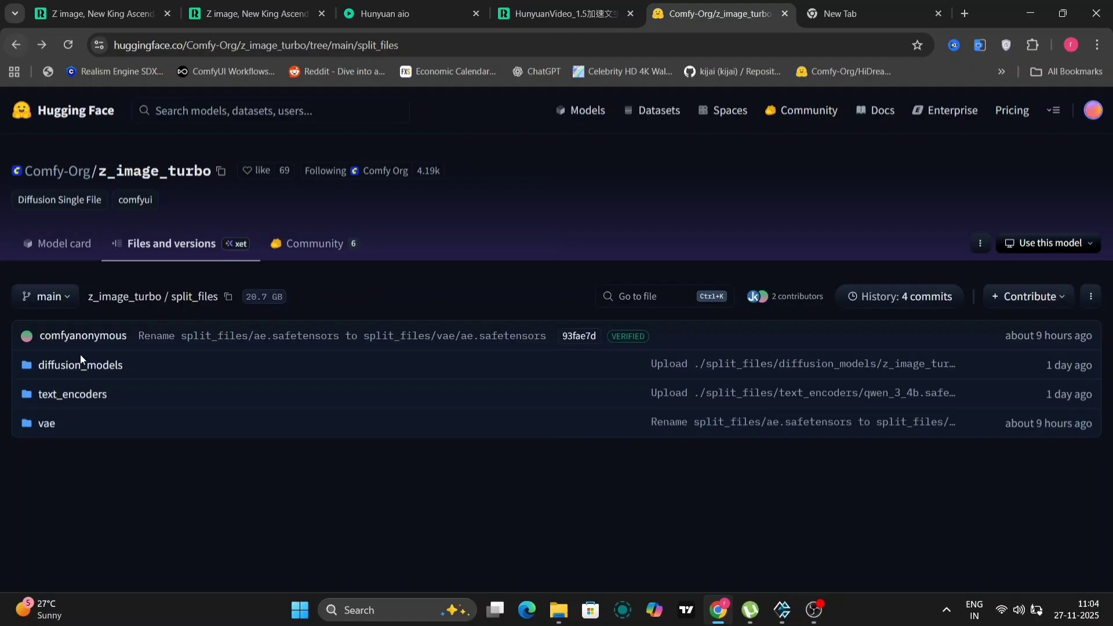
- Open the diffusion_models folder in the z_image_turbo split_files directory
{"action": "left_click", "coordinate": [76, 376]}
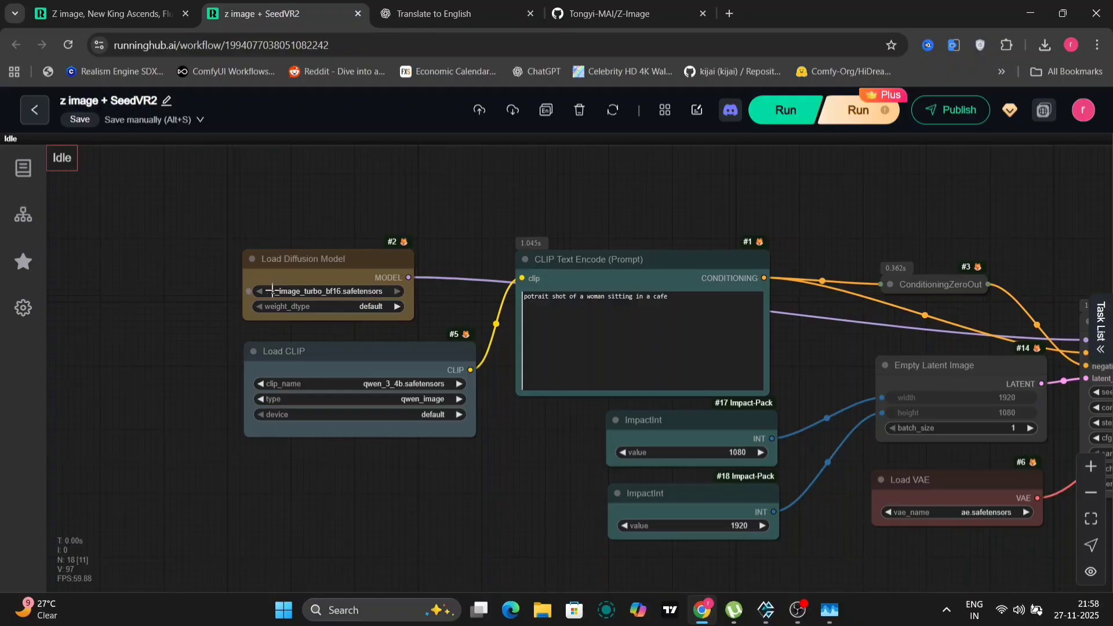
- Switch to the z image + SeedVR2 workflow in RunningHub and examine its model loaders and the CLIP Text Encode prompt
{"action": "scroll", "coordinate": [671, 303], "scroll_direction": "up", "scroll_amount": 7}
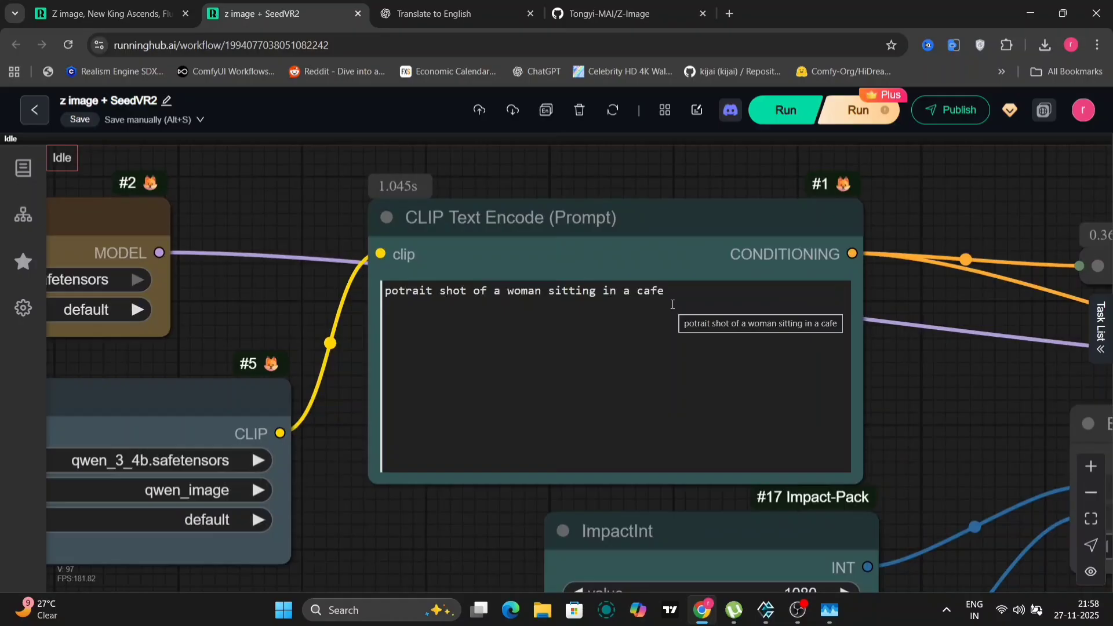
{"action": "scroll", "coordinate": [672, 304], "scroll_direction": "down", "scroll_amount": 6}
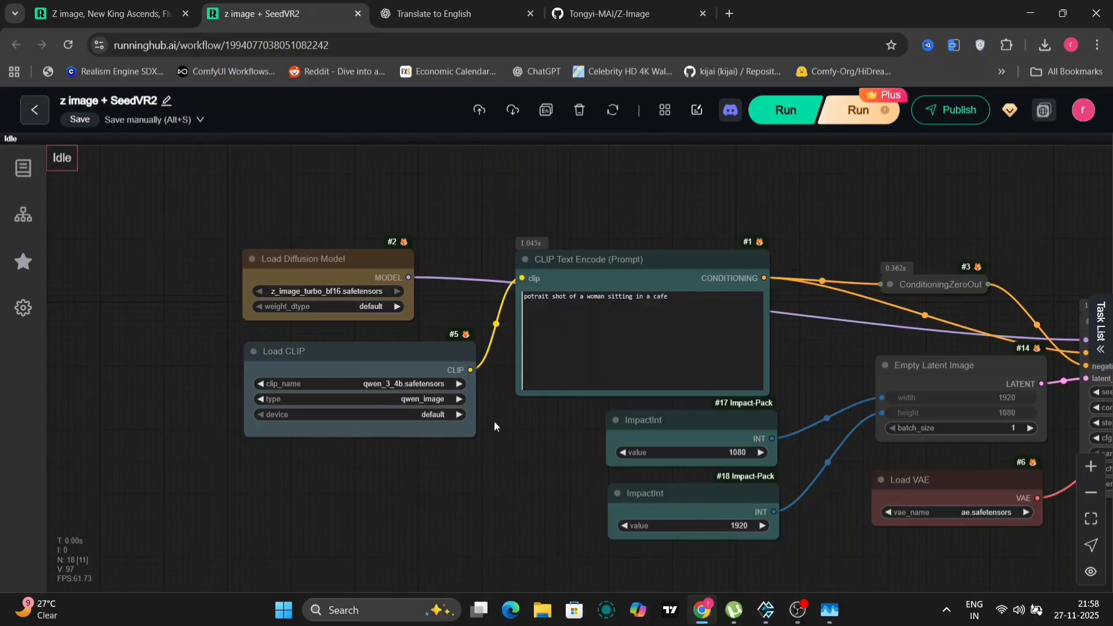
{"action": "scroll", "coordinate": [672, 305], "scroll_direction": "up", "scroll_amount": 5}
{"action": "left_click_drag", "start_coordinate": [670, 293], "coordinate": [360, 298]}
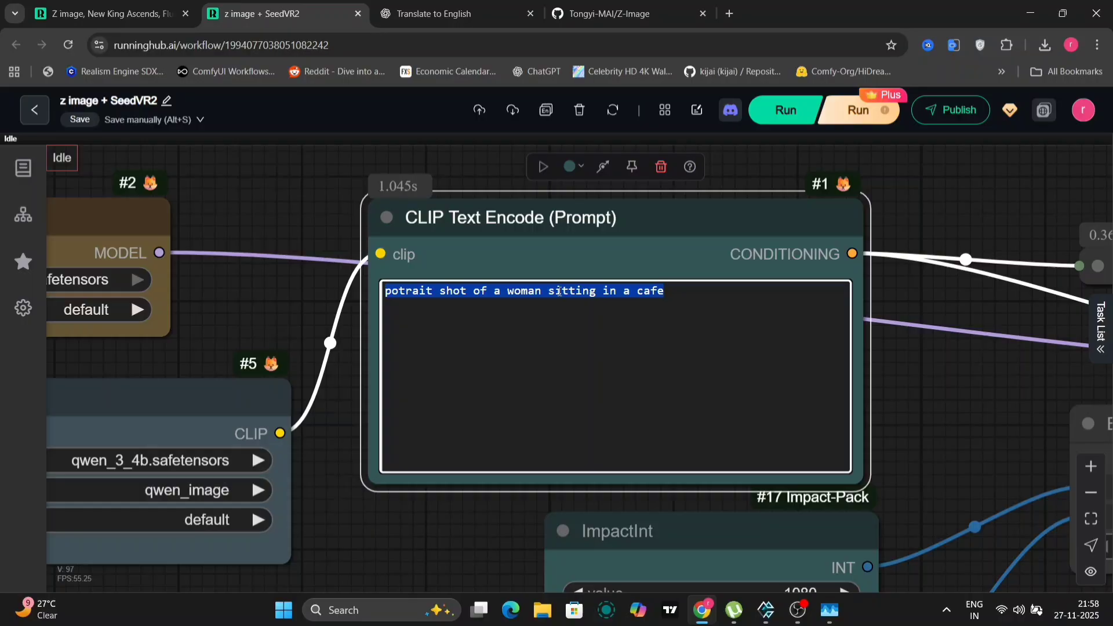
{"action": "left_click", "coordinate": [952, 367]}
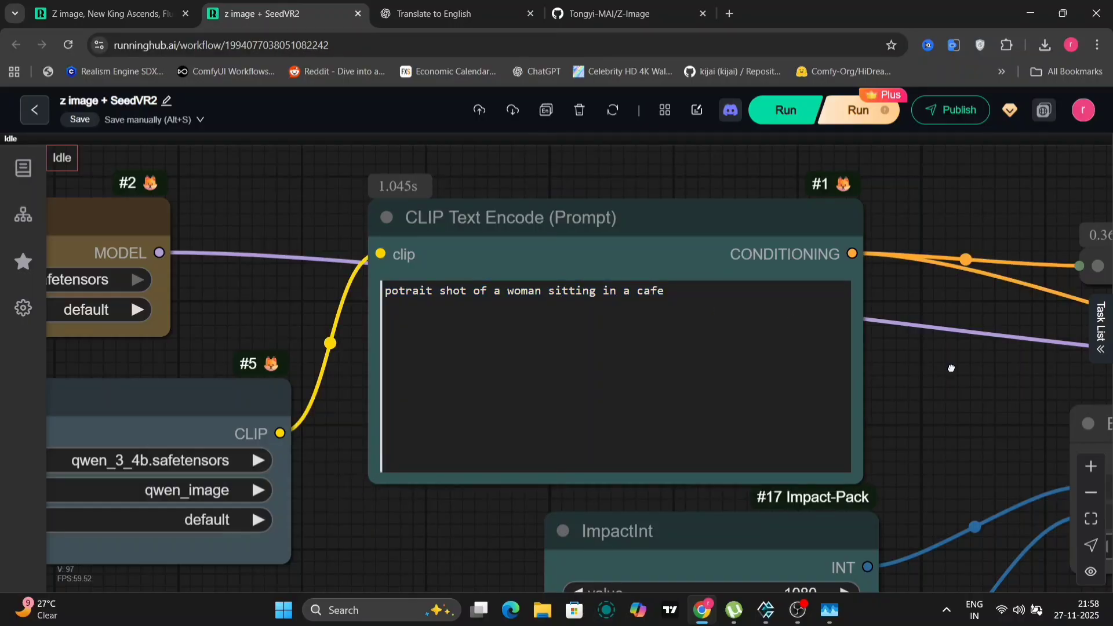
- Review the ImpactInt size values, the Empty Latent Image and Load VAE nodes, and the KSampler settings
{"action": "left_click_drag", "start_coordinate": [951, 367], "coordinate": [887, 58]}
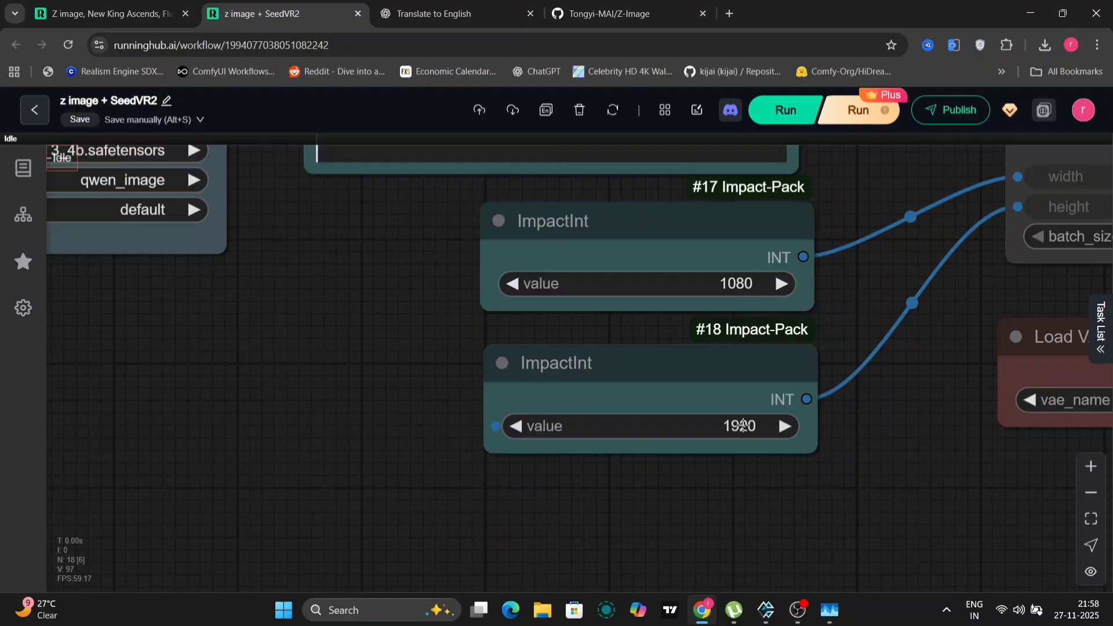
{"action": "left_click_drag", "start_coordinate": [917, 398], "coordinate": [518, 454]}
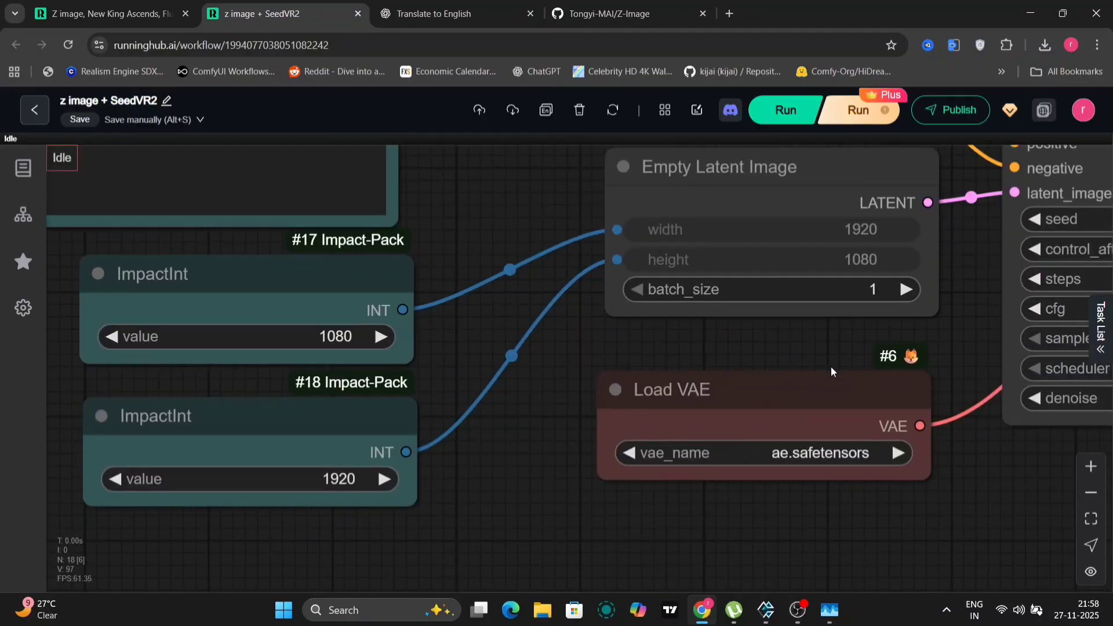
{"action": "scroll", "coordinate": [830, 366], "scroll_direction": "down", "scroll_amount": 3}
{"action": "left_click_drag", "start_coordinate": [980, 371], "coordinate": [631, 348]}
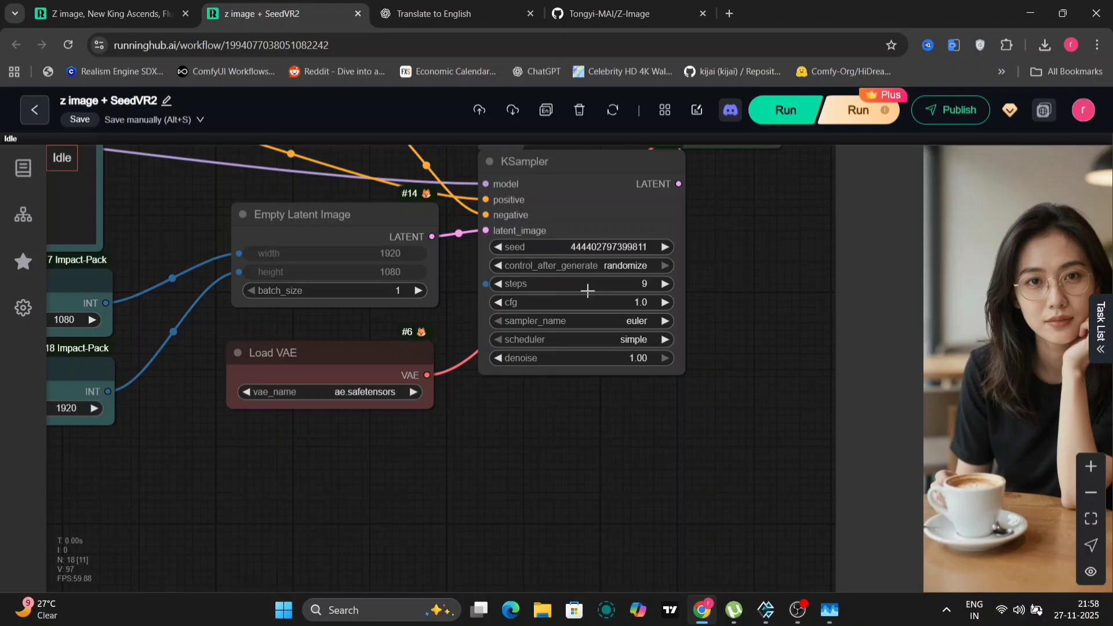
{"action": "left_click_drag", "start_coordinate": [752, 390], "coordinate": [238, 366]}
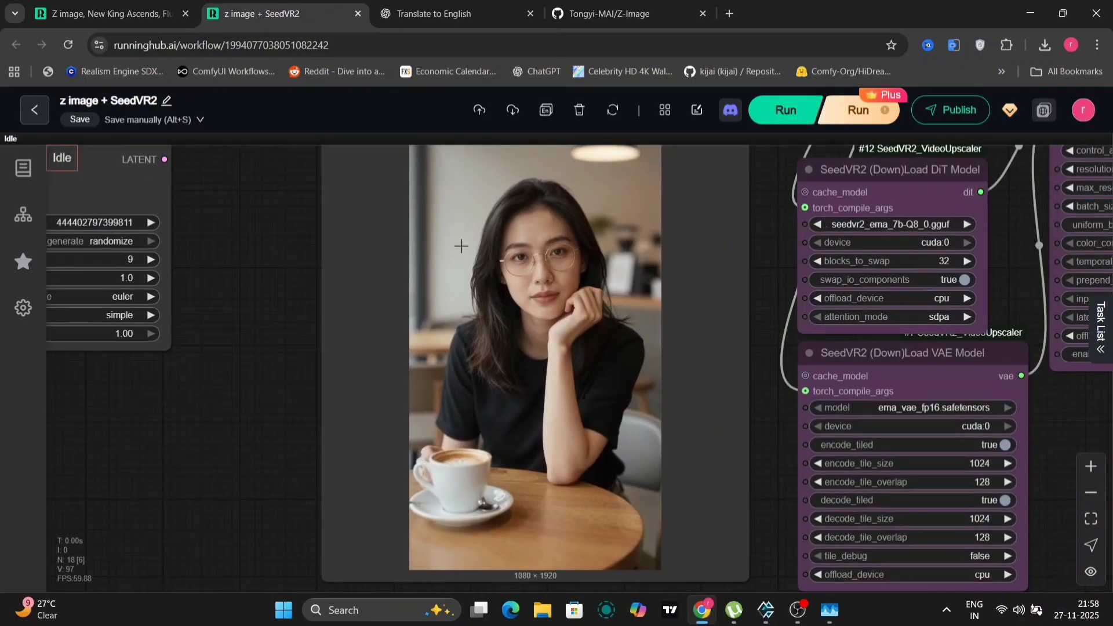
- Inspect the facial detail of the generated café portrait in the first Save Image node
{"action": "scroll", "coordinate": [526, 289], "scroll_direction": "up", "scroll_amount": 10}
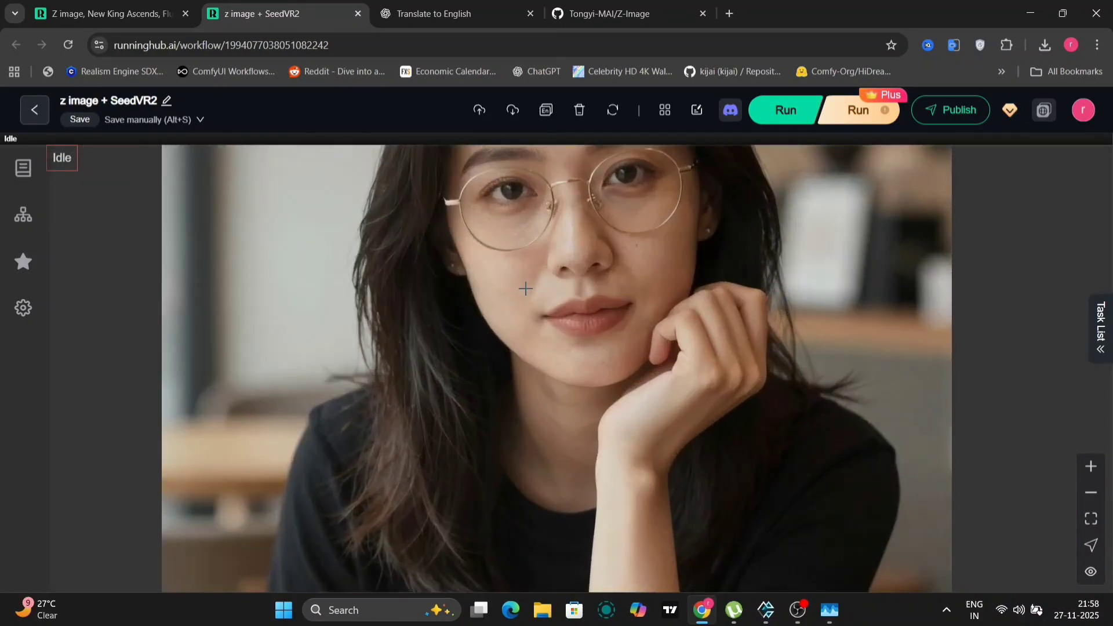
{"action": "scroll", "coordinate": [526, 288], "scroll_direction": "up", "scroll_amount": 5}
{"action": "scroll", "coordinate": [525, 288], "scroll_direction": "down", "scroll_amount": 7}
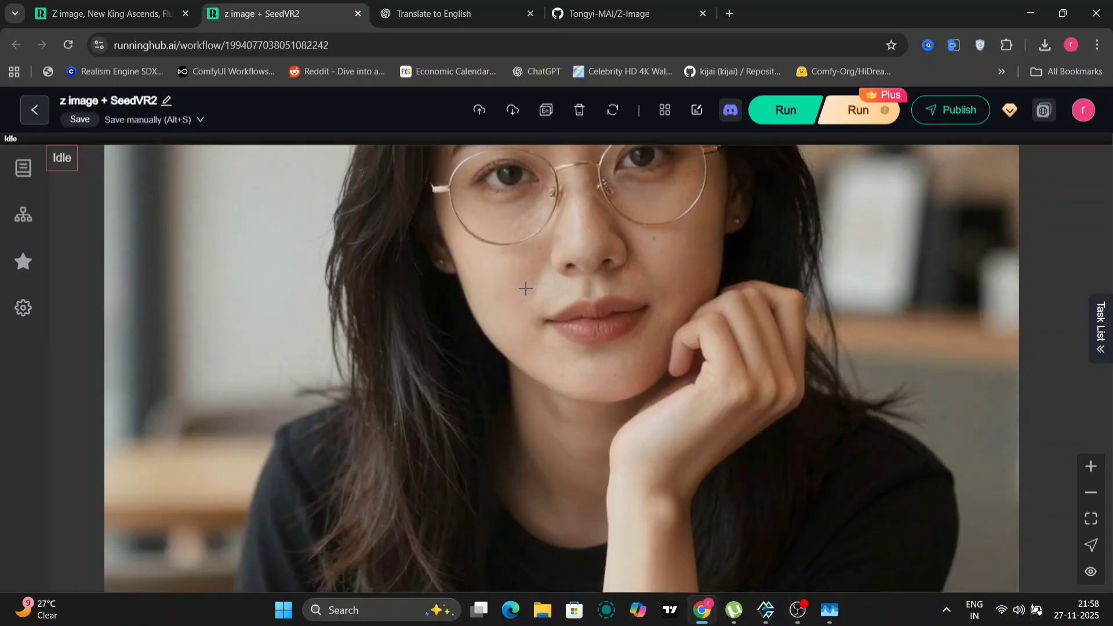
{"action": "scroll", "coordinate": [526, 289], "scroll_direction": "up", "scroll_amount": 3}
{"action": "left_click_drag", "start_coordinate": [526, 289], "coordinate": [531, 389]}
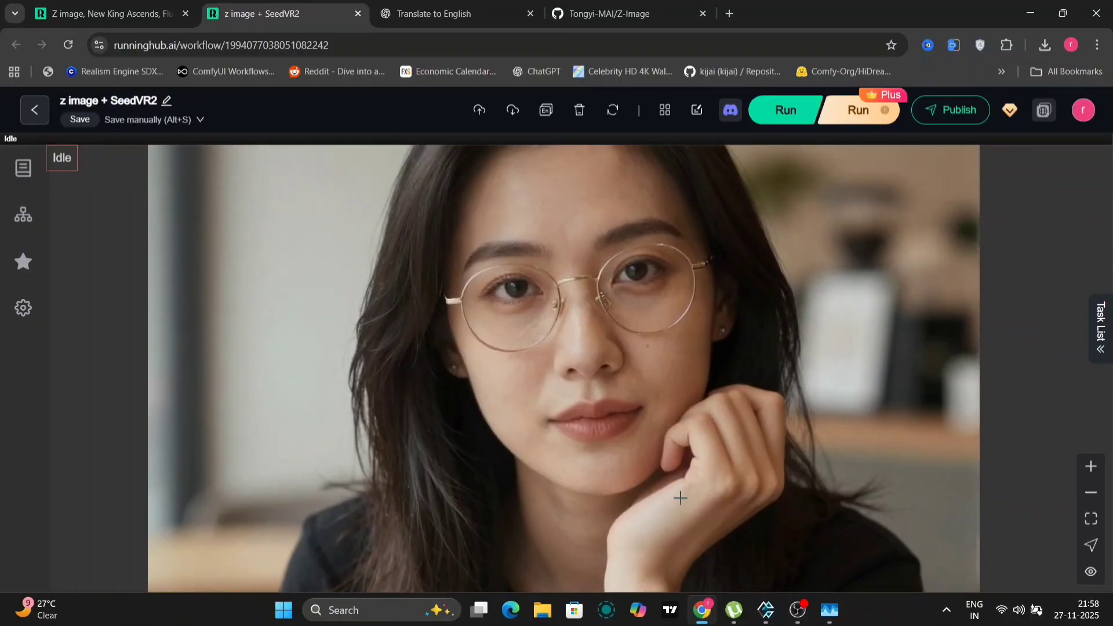
{"action": "scroll", "coordinate": [716, 342], "scroll_direction": "down", "scroll_amount": 6}
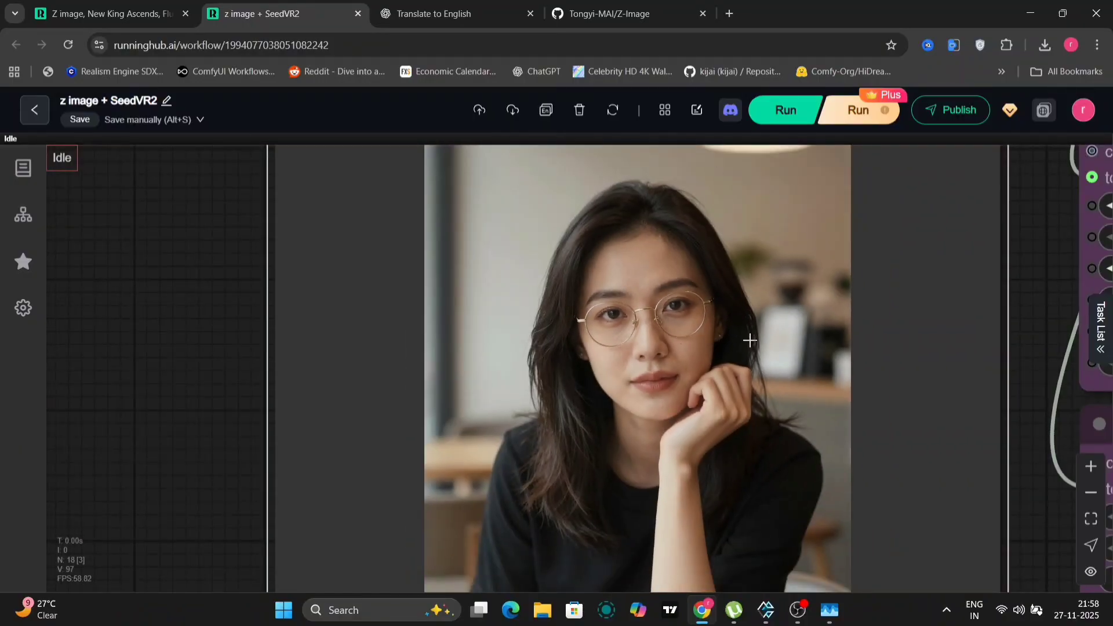
- Move the SeedVR2 (Down)Load DiT Model node slightly up, away from the Load VAE Model node below it
{"action": "scroll", "coordinate": [1024, 302], "scroll_direction": "down", "scroll_amount": 5}
{"action": "left_click_drag", "start_coordinate": [1031, 304], "coordinate": [855, 335]}
{"action": "scroll", "coordinate": [810, 328], "scroll_direction": "up", "scroll_amount": 5}
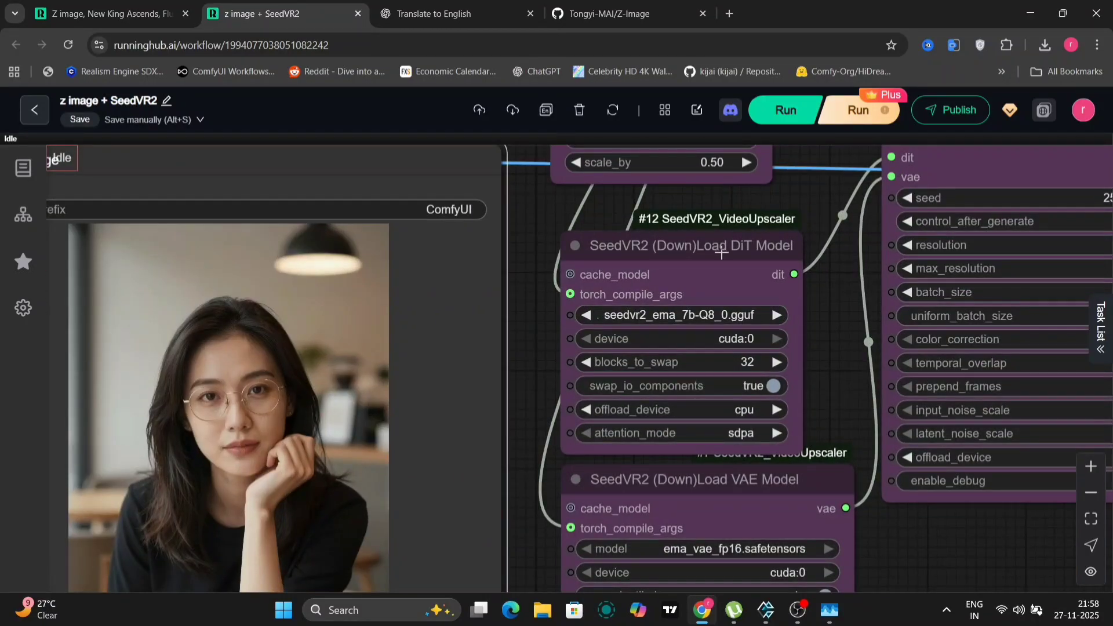
{"action": "left_click_drag", "start_coordinate": [695, 283], "coordinate": [700, 261]}
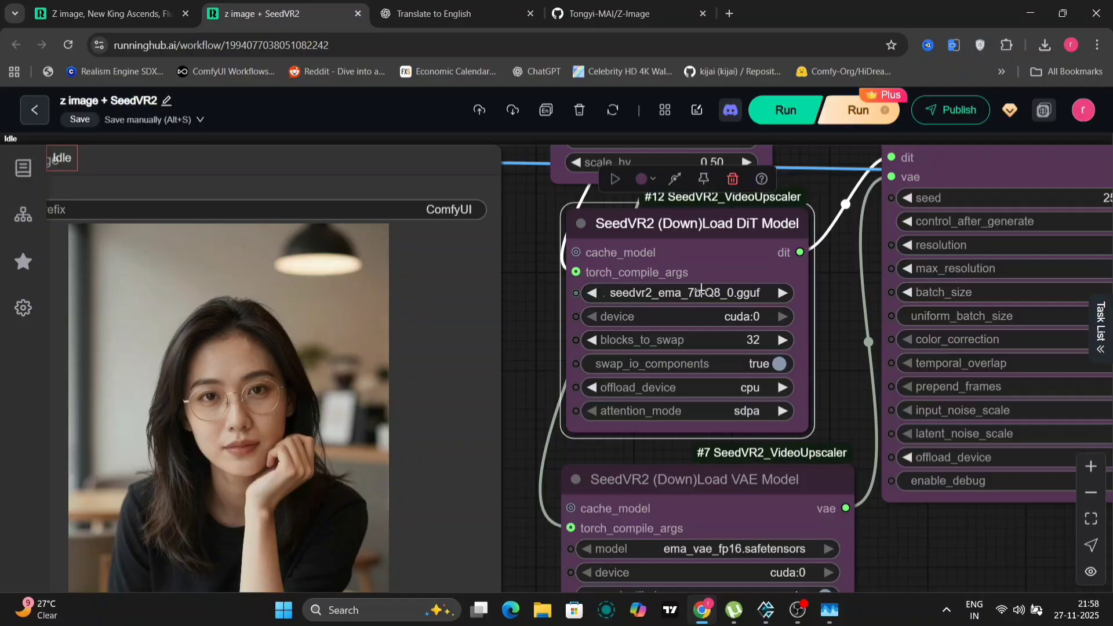
- Review the SeedVR2 VAE loader settings, and briefly expand and collapse the SeedVR2 torch compile node
{"action": "left_click_drag", "start_coordinate": [852, 394], "coordinate": [828, 156]}
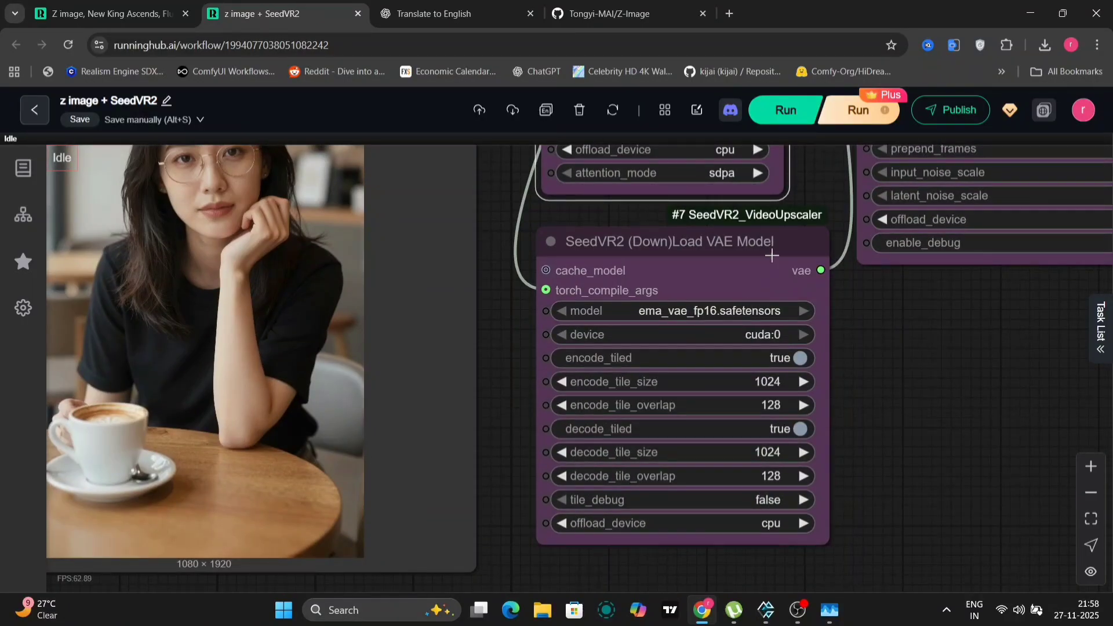
{"action": "left_click_drag", "start_coordinate": [811, 170], "coordinate": [618, 563]}
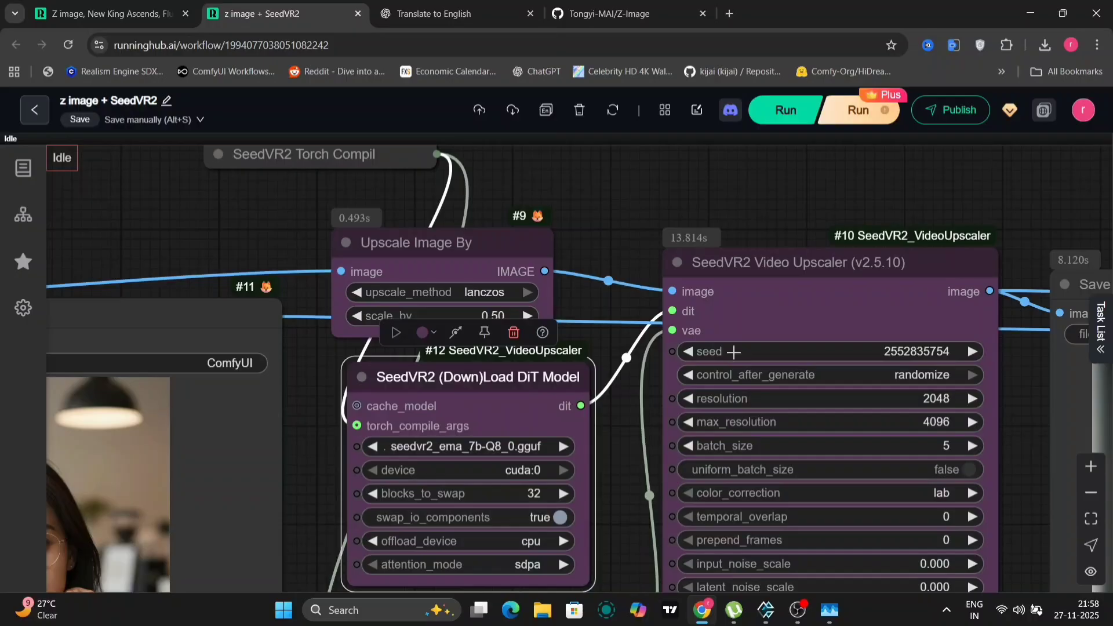
{"action": "left_click", "coordinate": [219, 155]}
{"action": "left_click", "coordinate": [220, 155]}
- Examine the SeedVR2 Video Upscaler settings and the facial detail of the upscaled café portrait
{"action": "scroll", "coordinate": [675, 445], "scroll_direction": "right", "scroll_amount": 5}
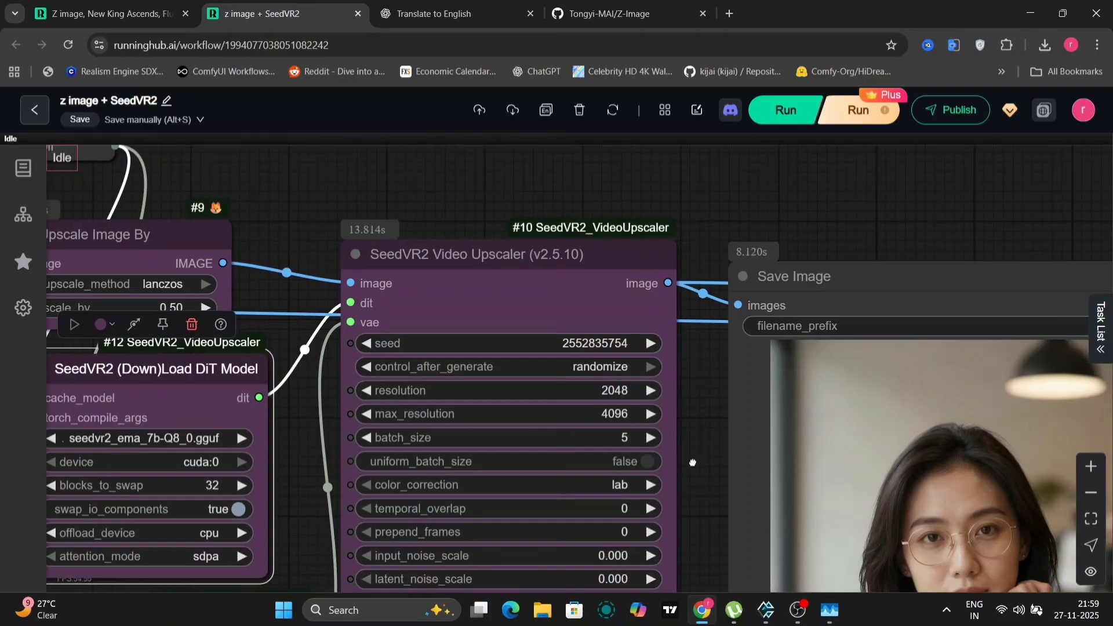
{"action": "scroll", "coordinate": [693, 462], "scroll_direction": "right", "scroll_amount": 6}
{"action": "scroll", "coordinate": [693, 463], "scroll_direction": "down", "scroll_amount": 5}
{"action": "scroll", "coordinate": [599, 266], "scroll_direction": "up", "scroll_amount": 8}
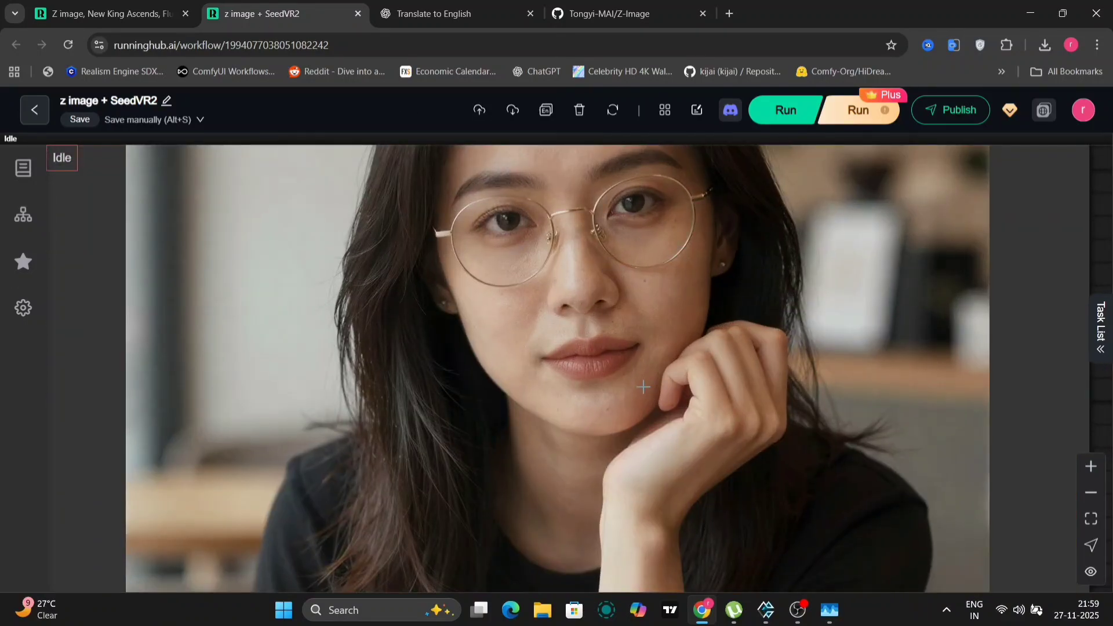
{"action": "scroll", "coordinate": [719, 430], "scroll_direction": "down", "scroll_amount": 10}
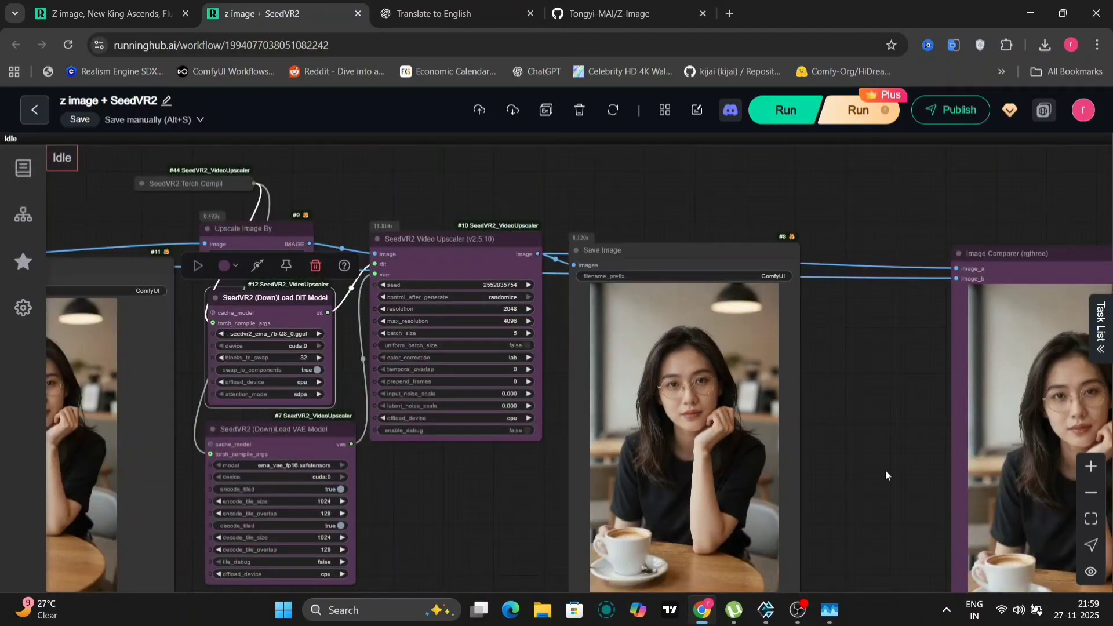
- Compare the original and upscaled portraits up close in the Image Comparer node
{"action": "left_click_drag", "start_coordinate": [886, 470], "coordinate": [464, 401]}
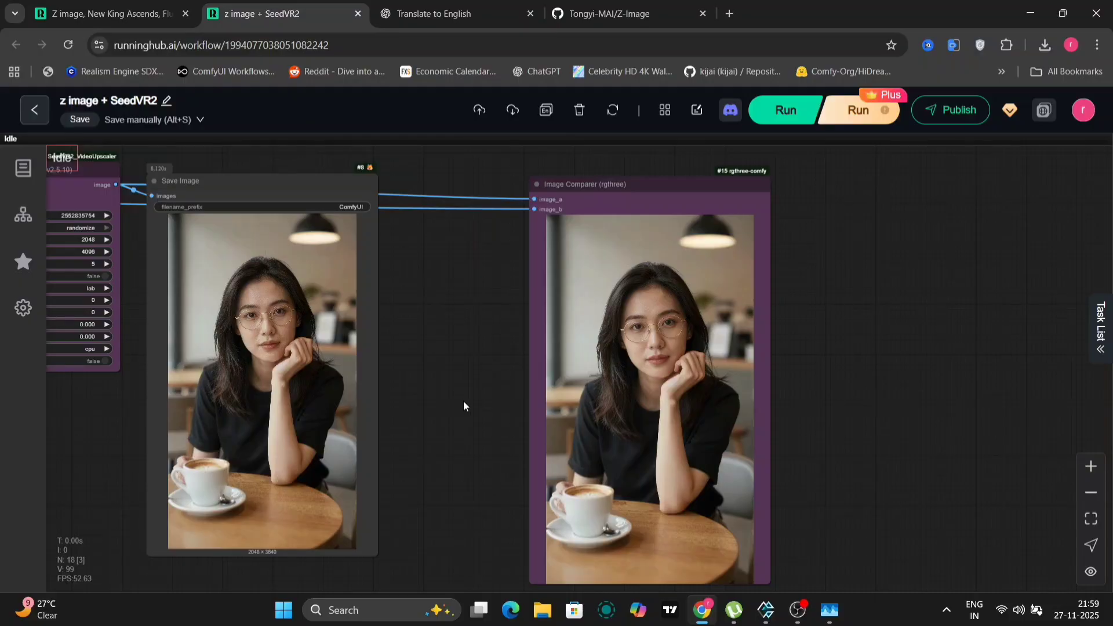
{"action": "scroll", "coordinate": [714, 349], "scroll_direction": "up", "scroll_amount": 8}
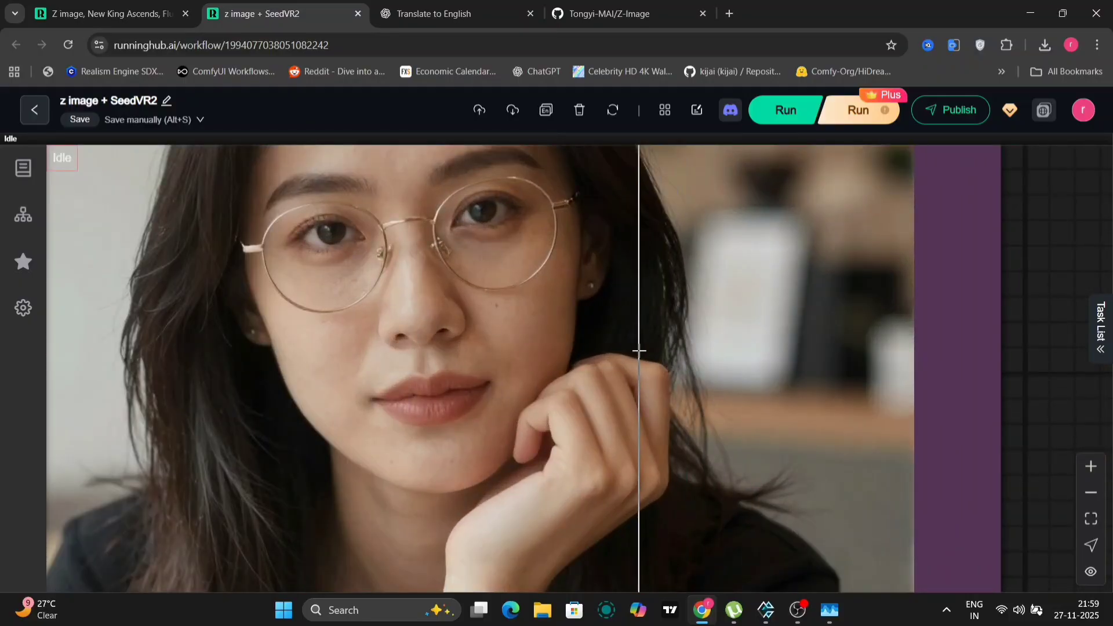
{"action": "scroll", "coordinate": [638, 350], "scroll_direction": "down", "scroll_amount": 8}
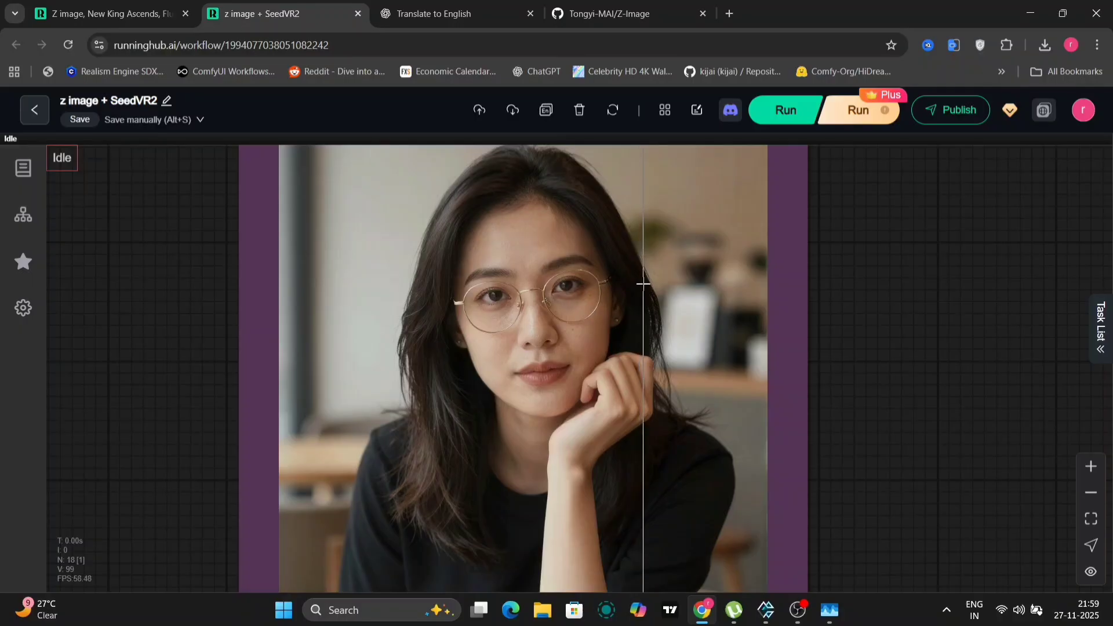
{"action": "scroll", "coordinate": [643, 349], "scroll_direction": "up", "scroll_amount": 5}
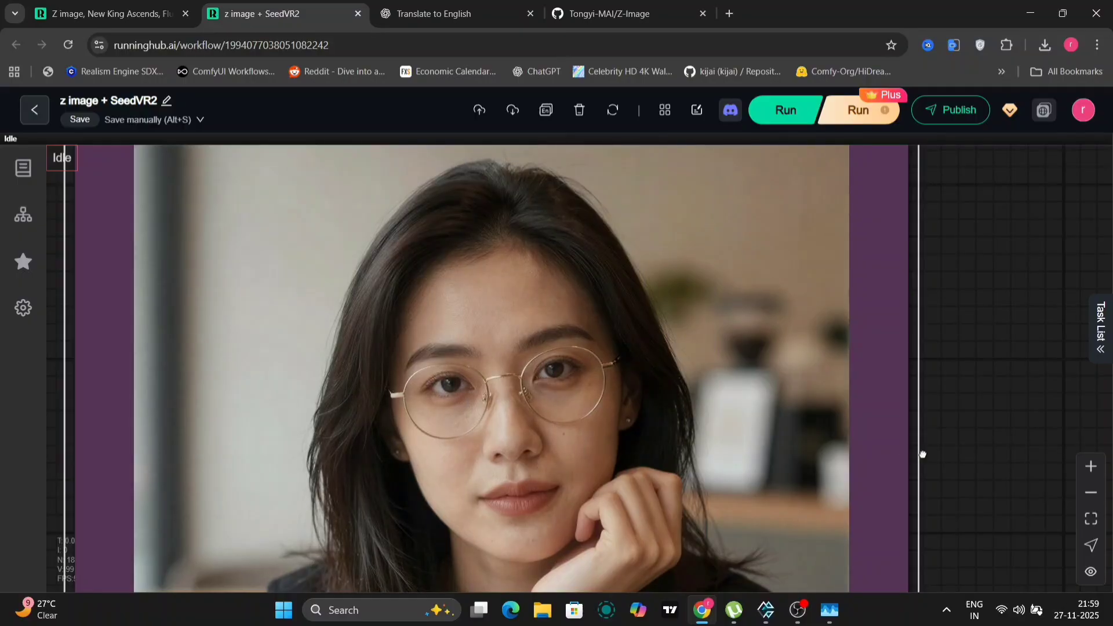
- Save the upscaled café portrait from its Save Image node
{"action": "scroll", "coordinate": [986, 468], "scroll_direction": "down", "scroll_amount": 10}
{"action": "left_click", "coordinate": [305, 431]}
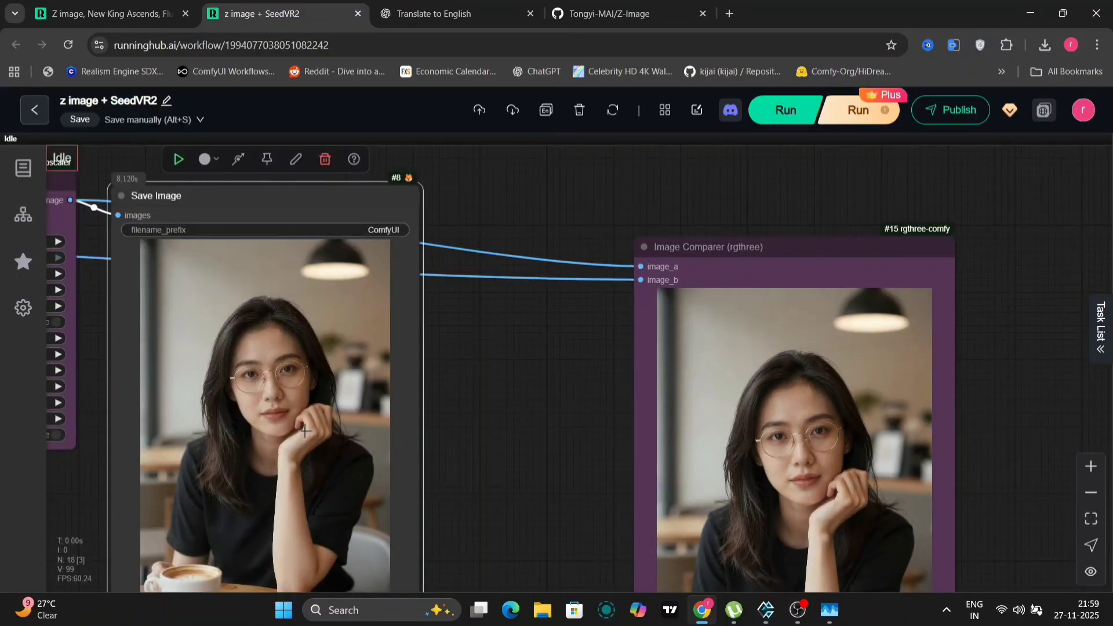
{"action": "right_click", "coordinate": [304, 432]}
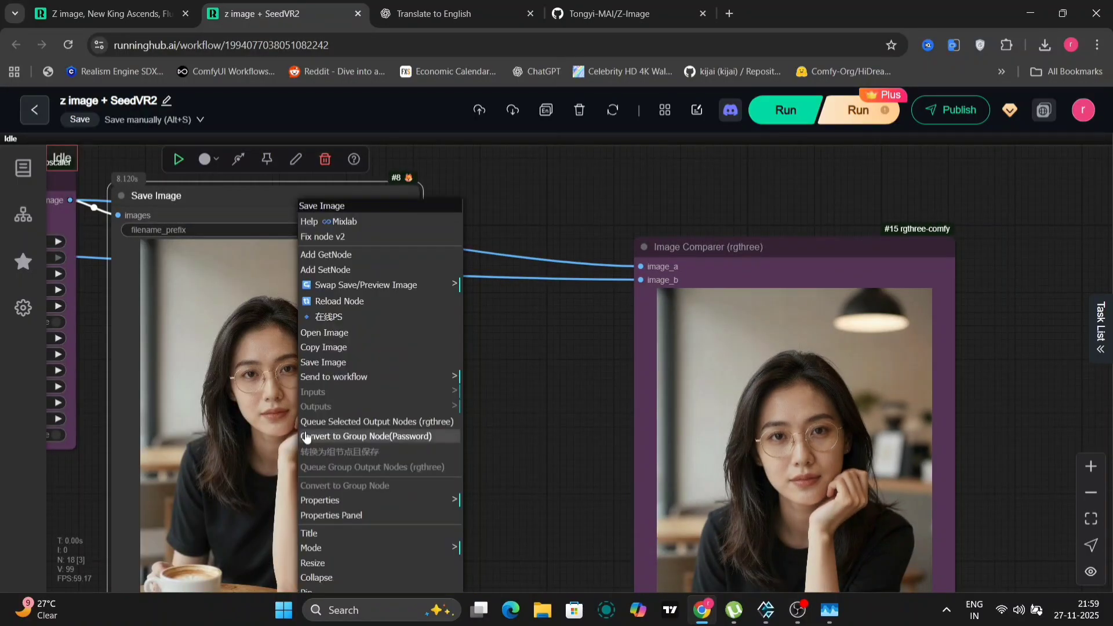
{"action": "left_click", "coordinate": [360, 364]}
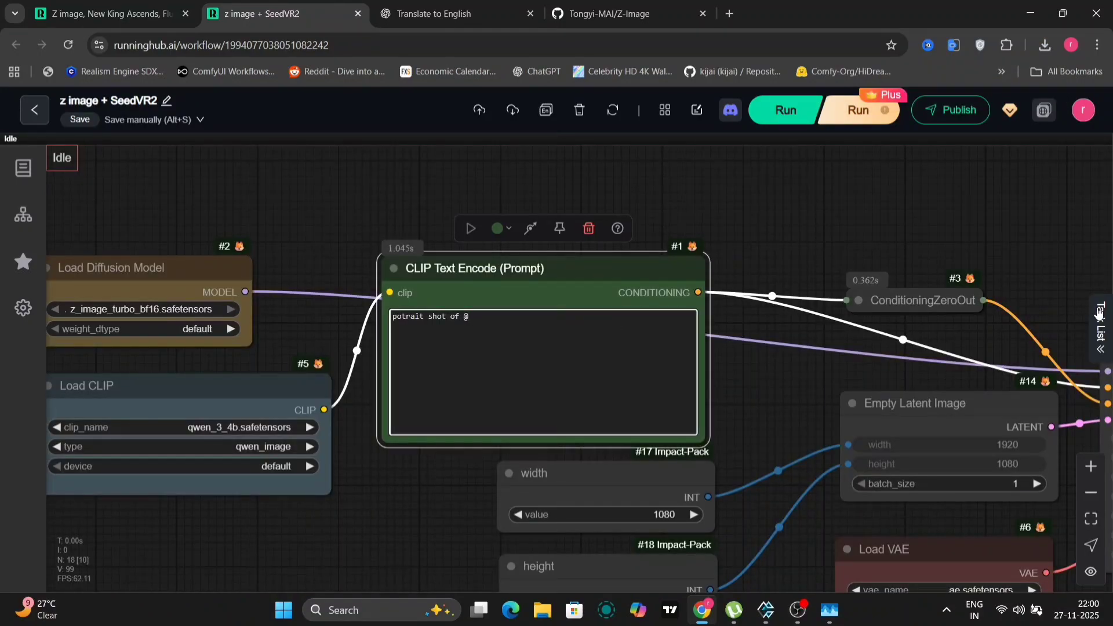
- Check the café portrait run's time in the Task List, and close the list
{"action": "left_click", "coordinate": [1099, 323]}
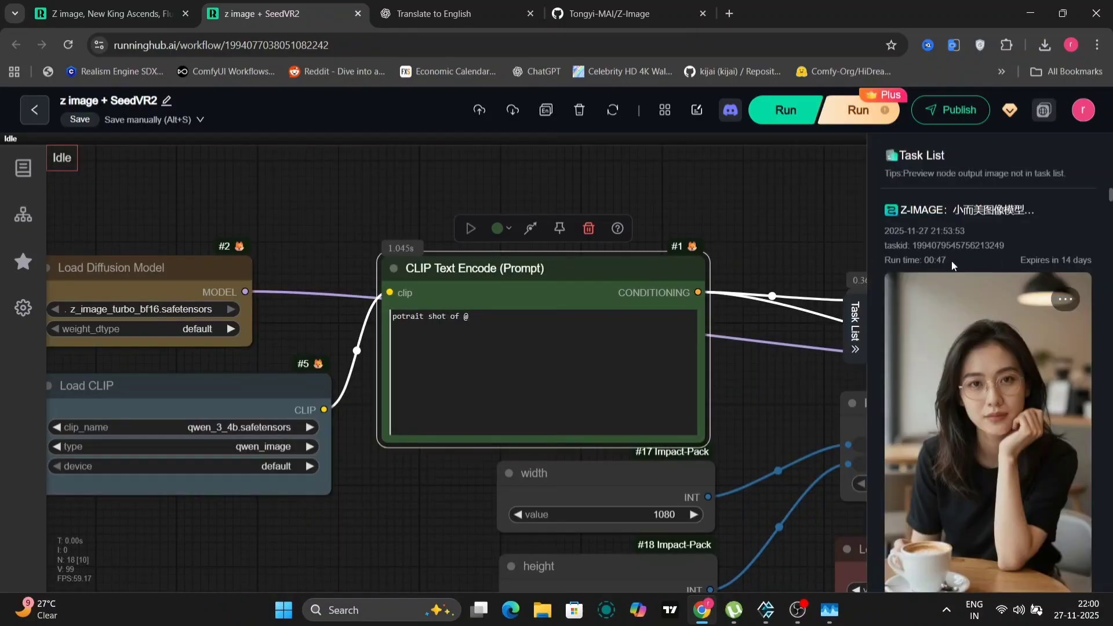
{"action": "left_click_drag", "start_coordinate": [946, 265], "coordinate": [926, 264]}
{"action": "scroll", "coordinate": [1004, 346], "scroll_direction": "down", "scroll_amount": 2}
{"action": "scroll", "coordinate": [1003, 346], "scroll_direction": "up", "scroll_amount": 2}
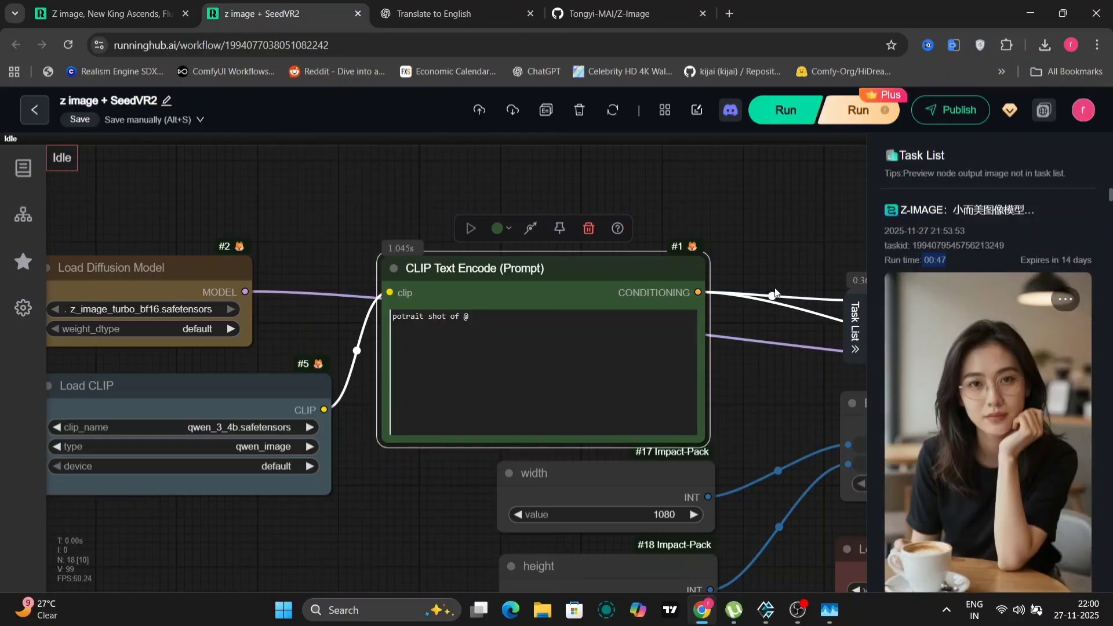
{"action": "left_click", "coordinate": [848, 351]}
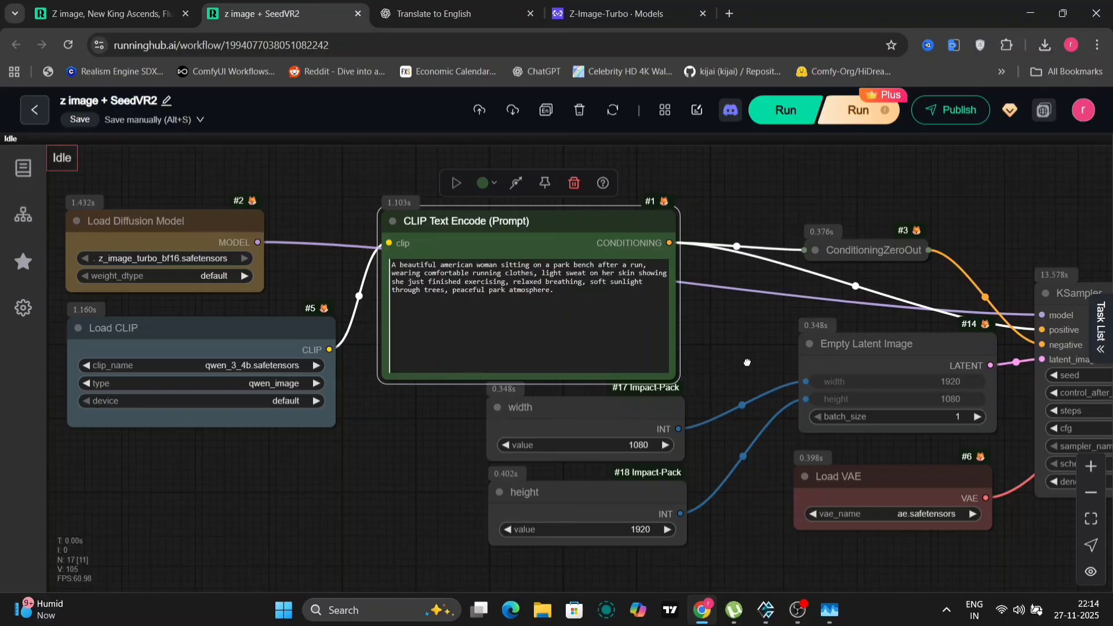
- Review the park bench run's KSampler settings, generated image, and SeedVR2 loader and upscaler nodes
{"action": "left_click_drag", "start_coordinate": [748, 362], "coordinate": [399, 269]}
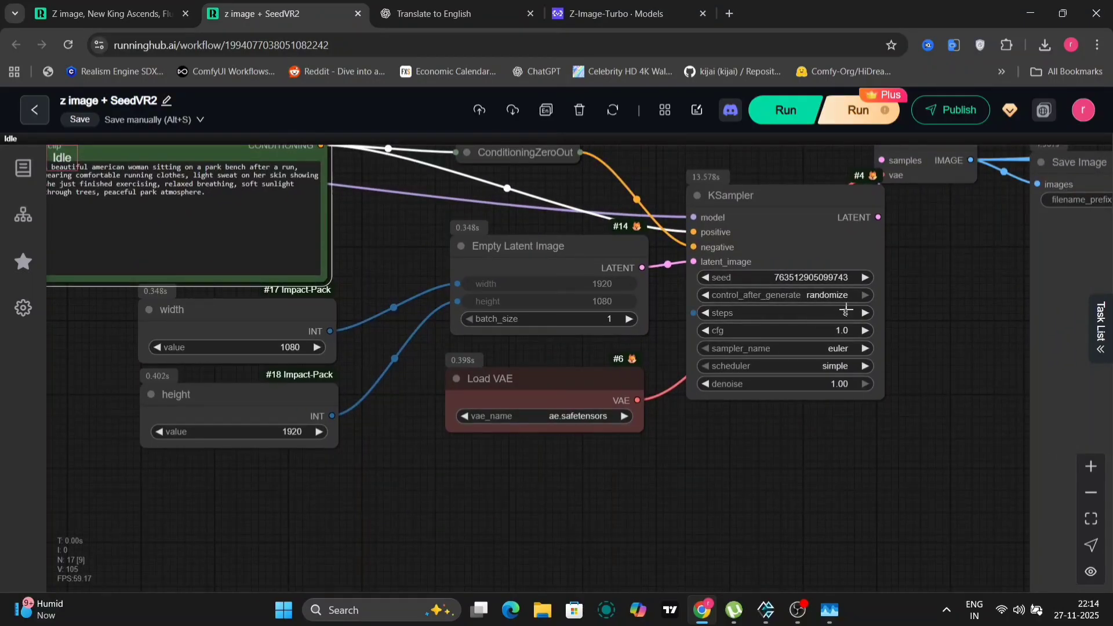
{"action": "left_click_drag", "start_coordinate": [946, 373], "coordinate": [290, 349]}
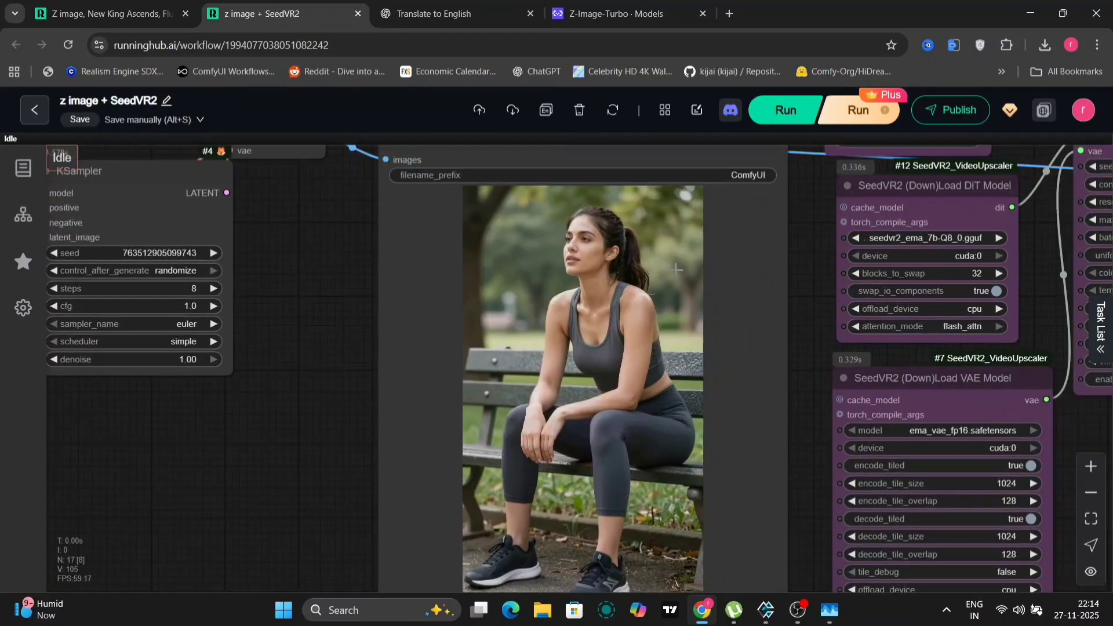
{"action": "scroll", "coordinate": [682, 268], "scroll_direction": "up", "scroll_amount": 10}
{"action": "scroll", "coordinate": [681, 268], "scroll_direction": "down", "scroll_amount": 9}
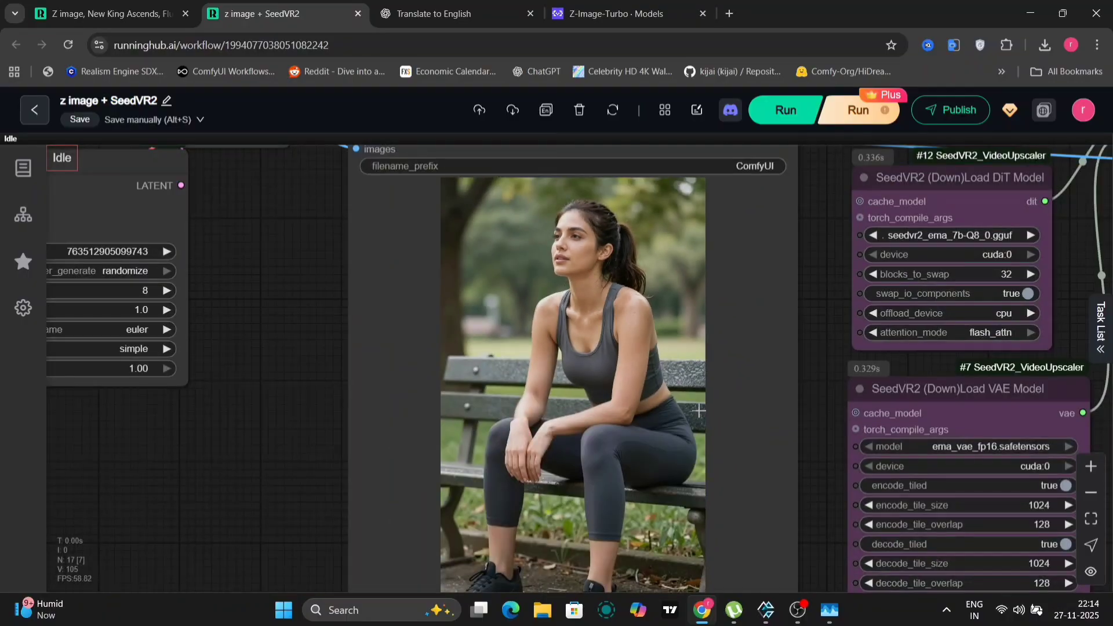
{"action": "left_click_drag", "start_coordinate": [827, 434], "coordinate": [681, 506]}
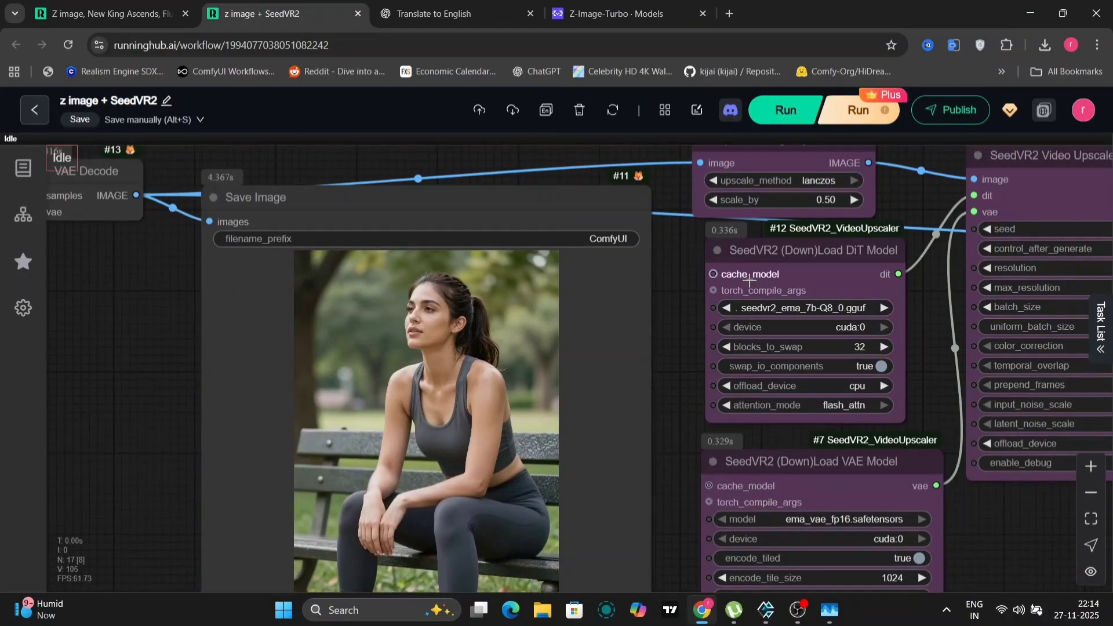
{"action": "left_click_drag", "start_coordinate": [941, 321], "coordinate": [618, 314]}
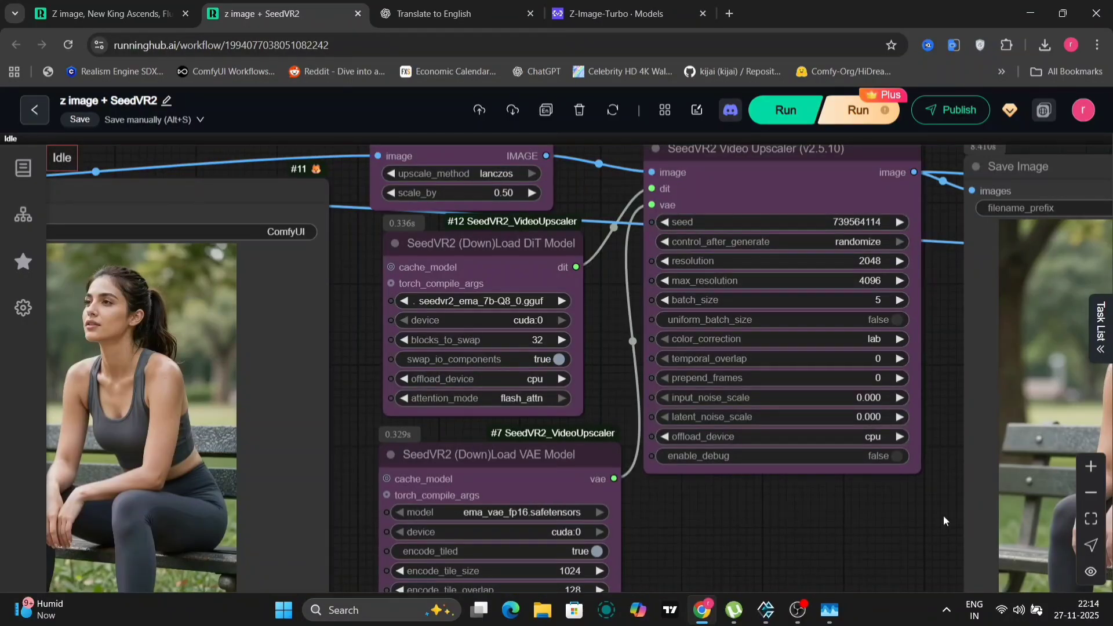
- Compare the original and upscaled park bench images in the Image Comparer node, focusing on the woman's face and hair
{"action": "left_click_drag", "start_coordinate": [943, 515], "coordinate": [519, 407]}
{"action": "left_click_drag", "start_coordinate": [912, 348], "coordinate": [876, 352]}
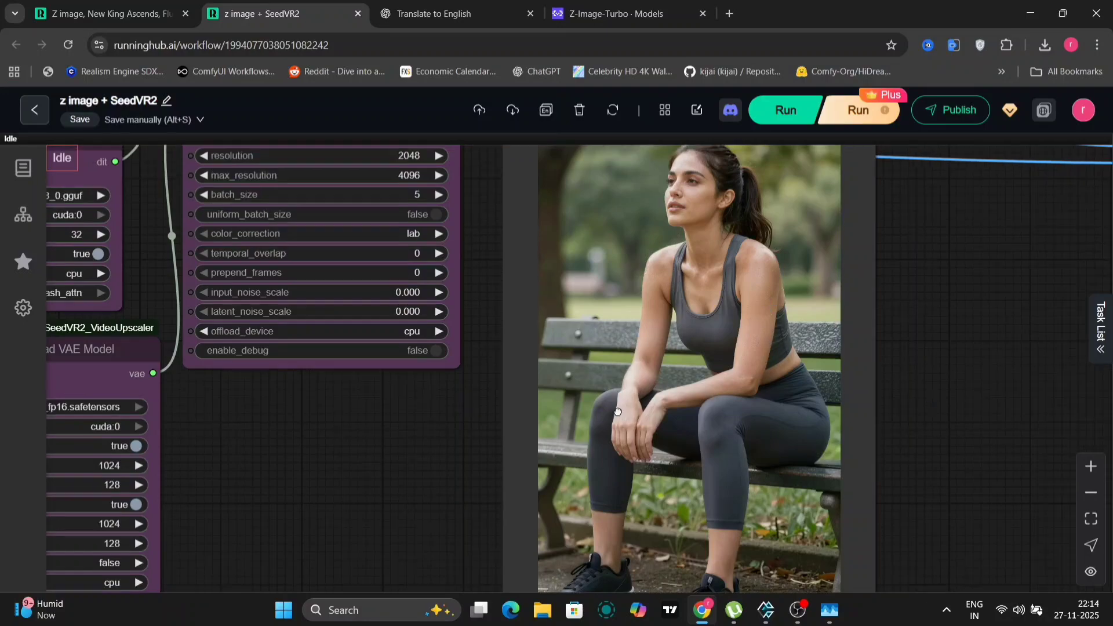
{"action": "scroll", "coordinate": [435, 343], "scroll_direction": "up", "scroll_amount": 2}
{"action": "left_click_drag", "start_coordinate": [434, 343], "coordinate": [221, 290]}
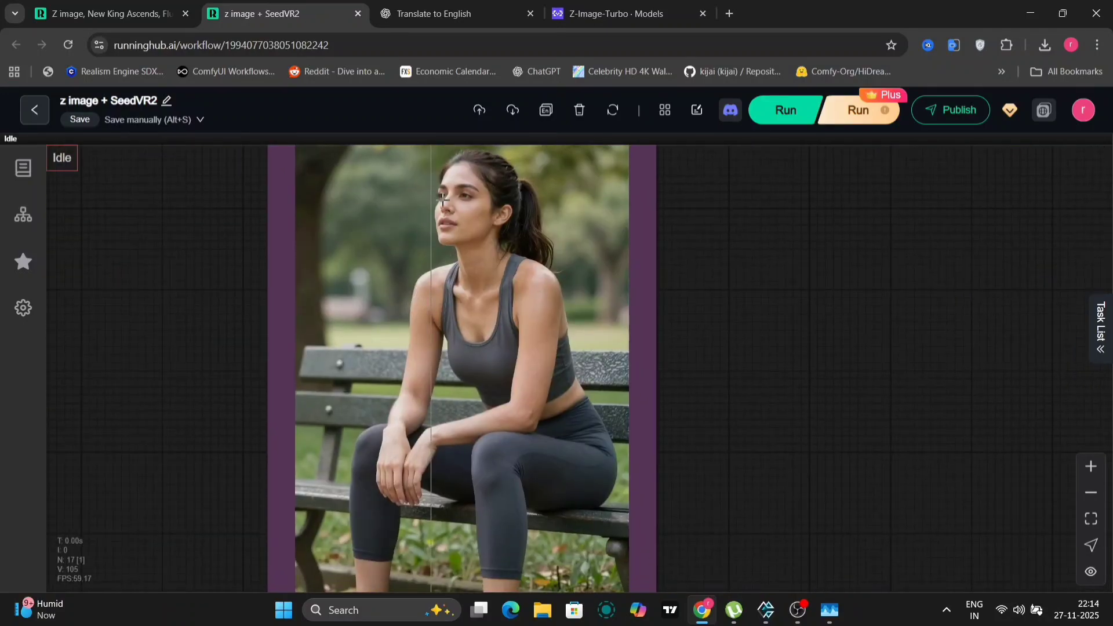
{"action": "scroll", "coordinate": [527, 206], "scroll_direction": "up", "scroll_amount": 5}
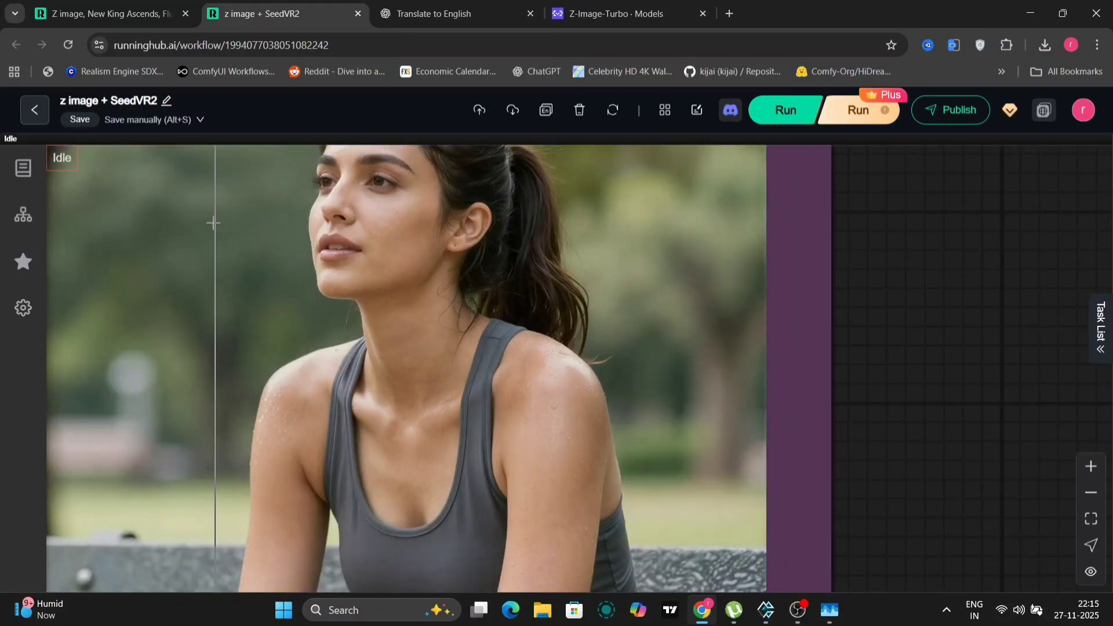
{"action": "left_click_drag", "start_coordinate": [897, 263], "coordinate": [945, 417]}
{"action": "scroll", "coordinate": [945, 417], "scroll_direction": "down", "scroll_amount": 2}
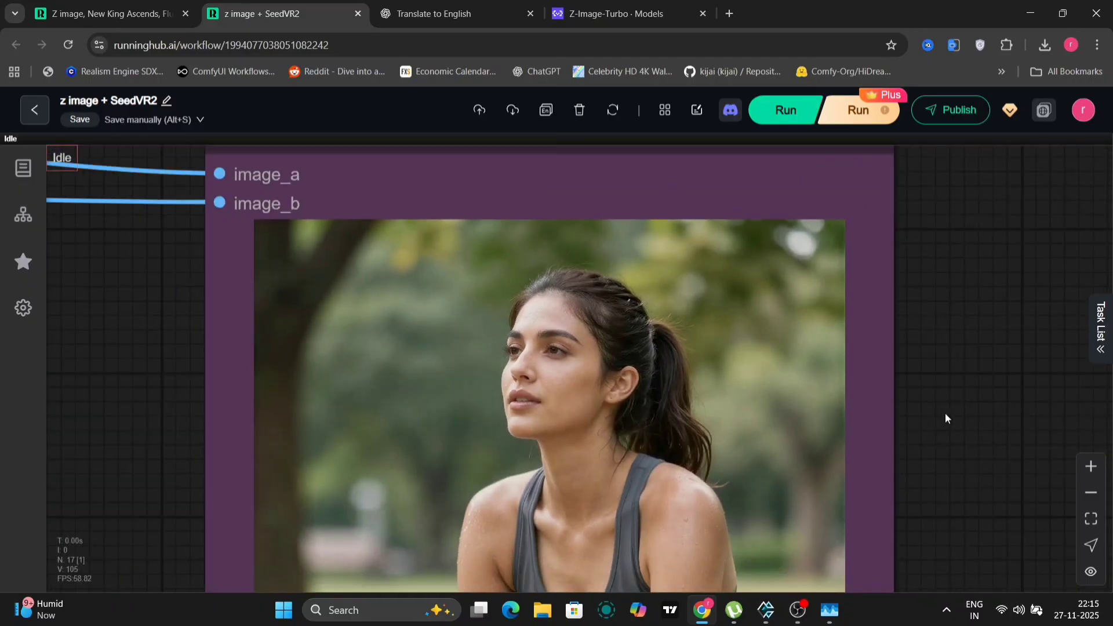
{"action": "scroll", "coordinate": [944, 417], "scroll_direction": "up", "scroll_amount": 4}
{"action": "scroll", "coordinate": [987, 411], "scroll_direction": "left", "scroll_amount": 3}
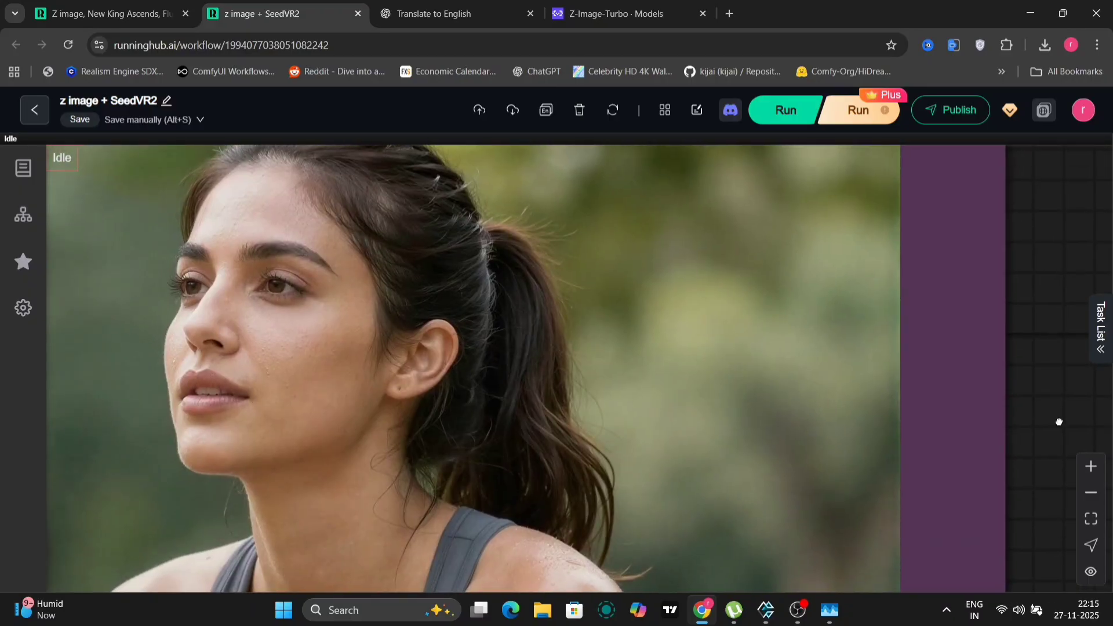
{"action": "scroll", "coordinate": [994, 442], "scroll_direction": "left", "scroll_amount": 2}
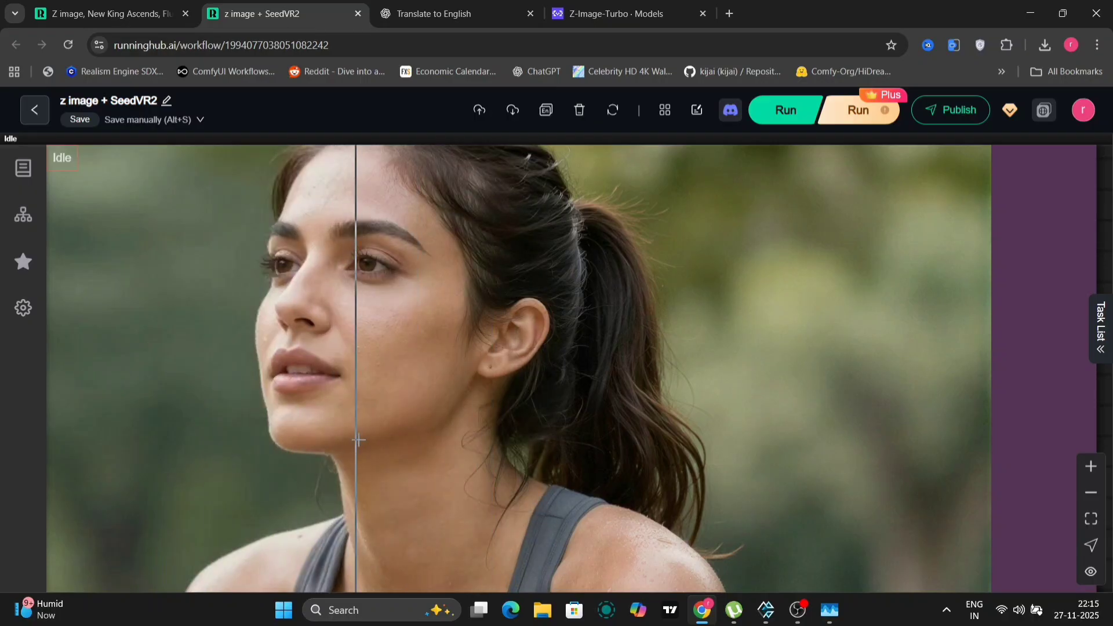
{"action": "scroll", "coordinate": [360, 440], "scroll_direction": "down", "scroll_amount": 5}
{"action": "scroll", "coordinate": [360, 440], "scroll_direction": "down", "scroll_amount": 2}
{"action": "scroll", "coordinate": [388, 464], "scroll_direction": "down", "scroll_amount": 1}
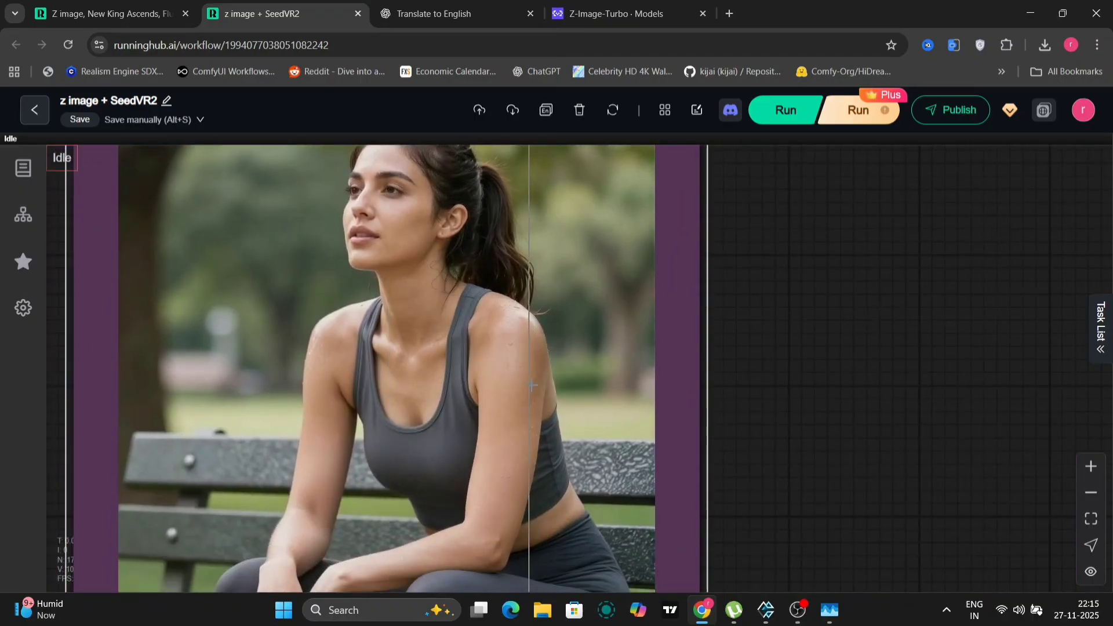
- Inspect the sweat and skin detail on the woman's arms, shoulders and hands in the park bench comparison
{"action": "scroll", "coordinate": [537, 385], "scroll_direction": "up", "scroll_amount": 5}
{"action": "scroll", "coordinate": [537, 384], "scroll_direction": "up", "scroll_amount": 2}
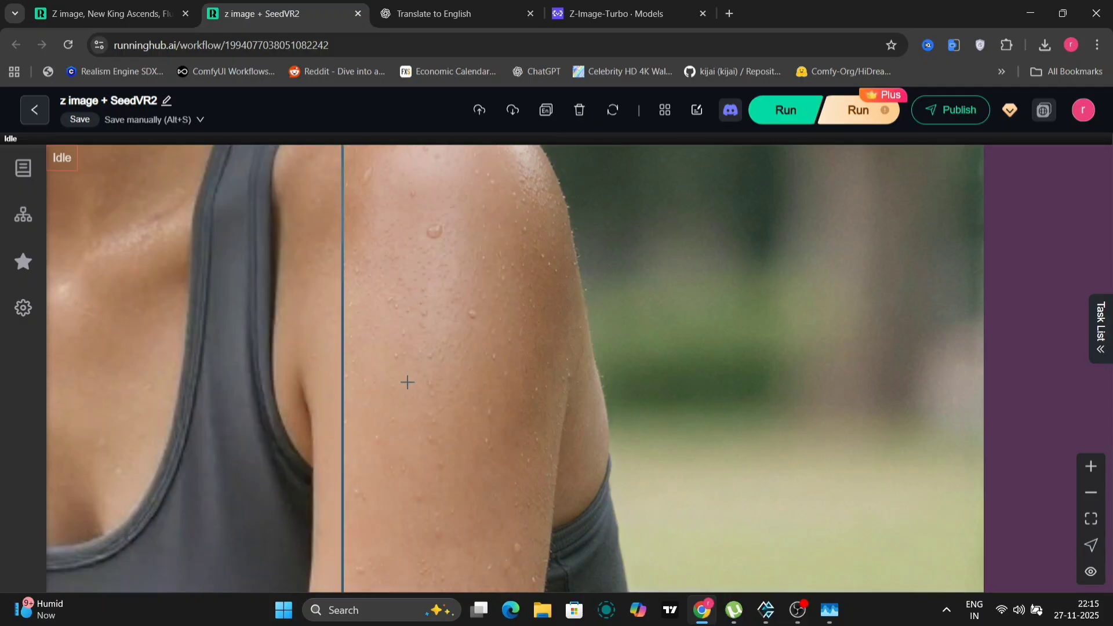
{"action": "scroll", "coordinate": [278, 377], "scroll_direction": "down", "scroll_amount": 3}
{"action": "left_click_drag", "start_coordinate": [278, 377], "coordinate": [761, 425]}
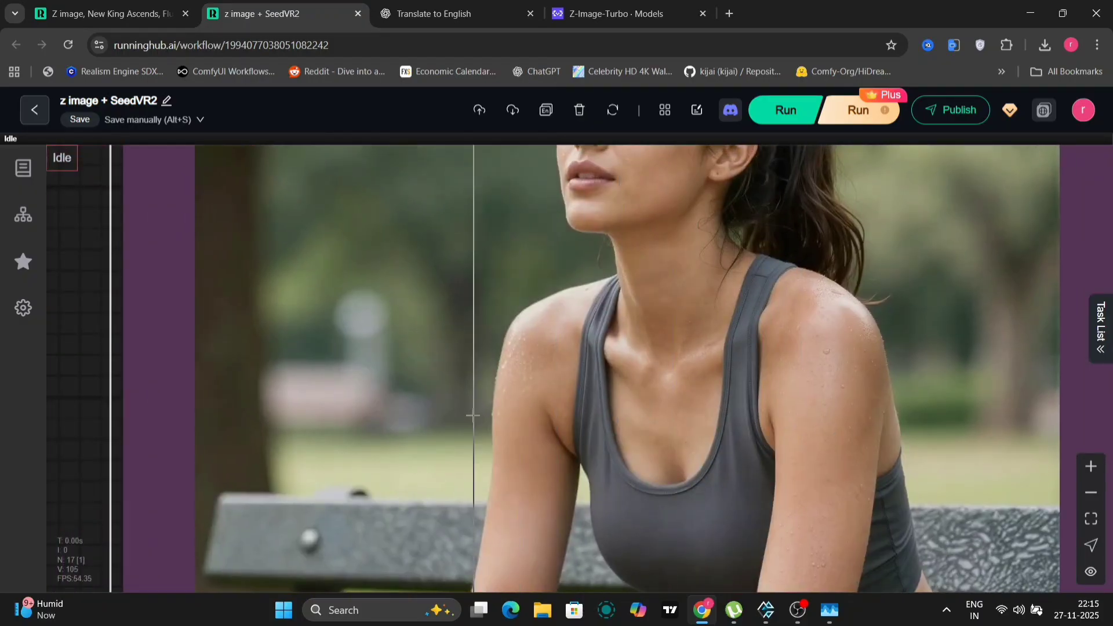
{"action": "scroll", "coordinate": [472, 415], "scroll_direction": "up", "scroll_amount": 3}
{"action": "scroll", "coordinate": [385, 423], "scroll_direction": "down", "scroll_amount": 5}
{"action": "scroll", "coordinate": [383, 340], "scroll_direction": "down", "scroll_amount": 2}
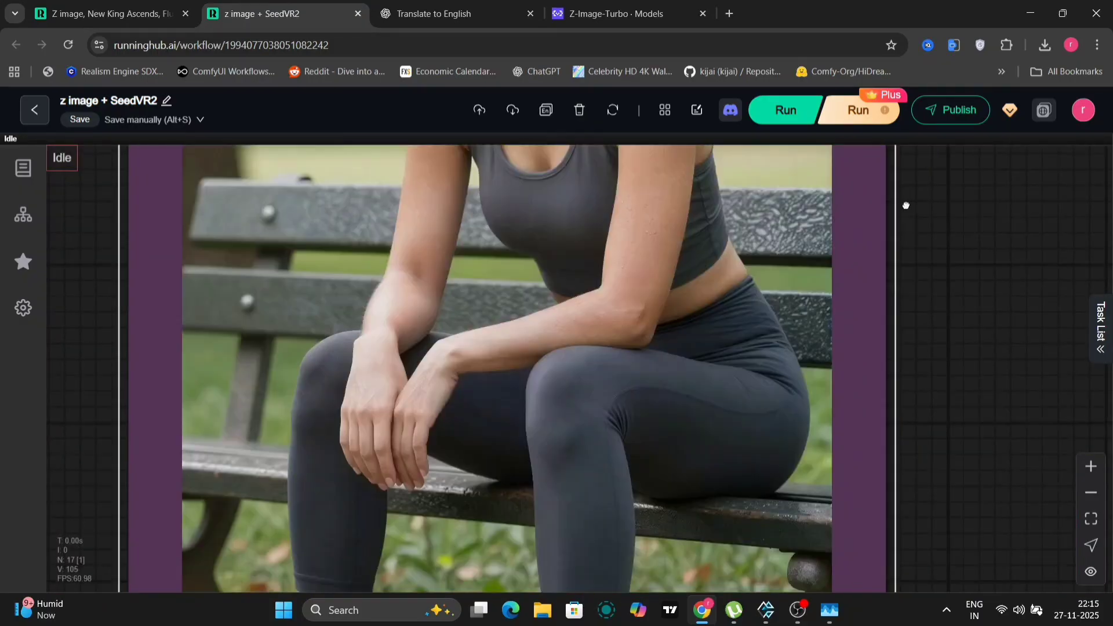
- Save the upscaled park bench image from its Save Image node
{"action": "scroll", "coordinate": [666, 348], "scroll_direction": "down", "scroll_amount": 3}
{"action": "right_click", "coordinate": [666, 207]}
{"action": "left_click", "coordinate": [695, 346]}
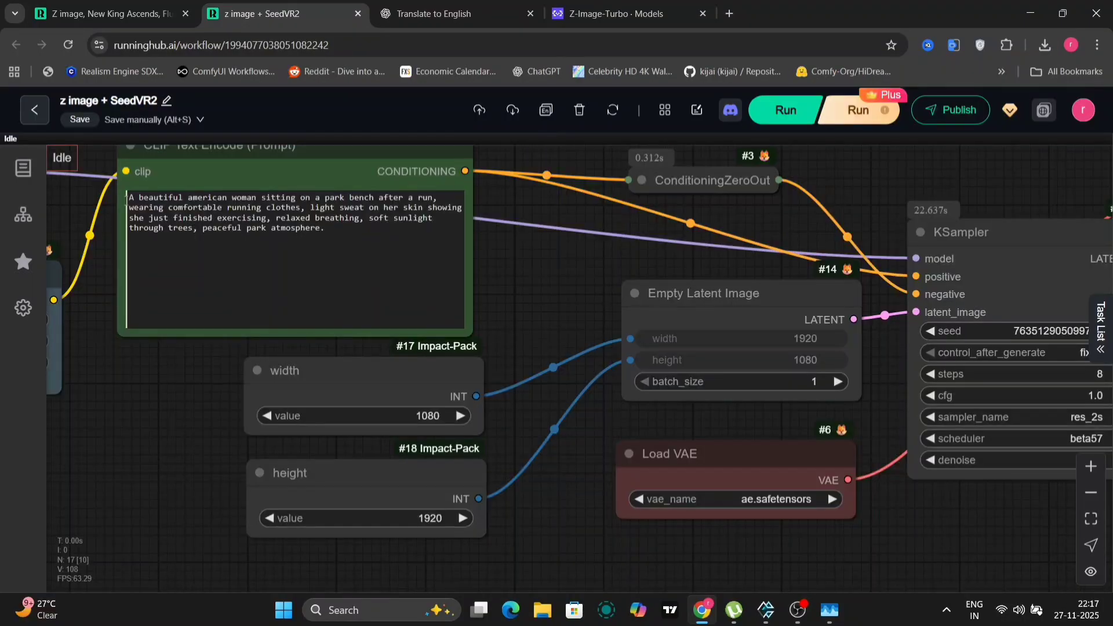
- Review the American woman prompt's run: KSampler sampler and scheduler settings, generated image and the nodes leading to the comparer
{"action": "scroll", "coordinate": [586, 246], "scroll_direction": "right", "scroll_amount": 6}
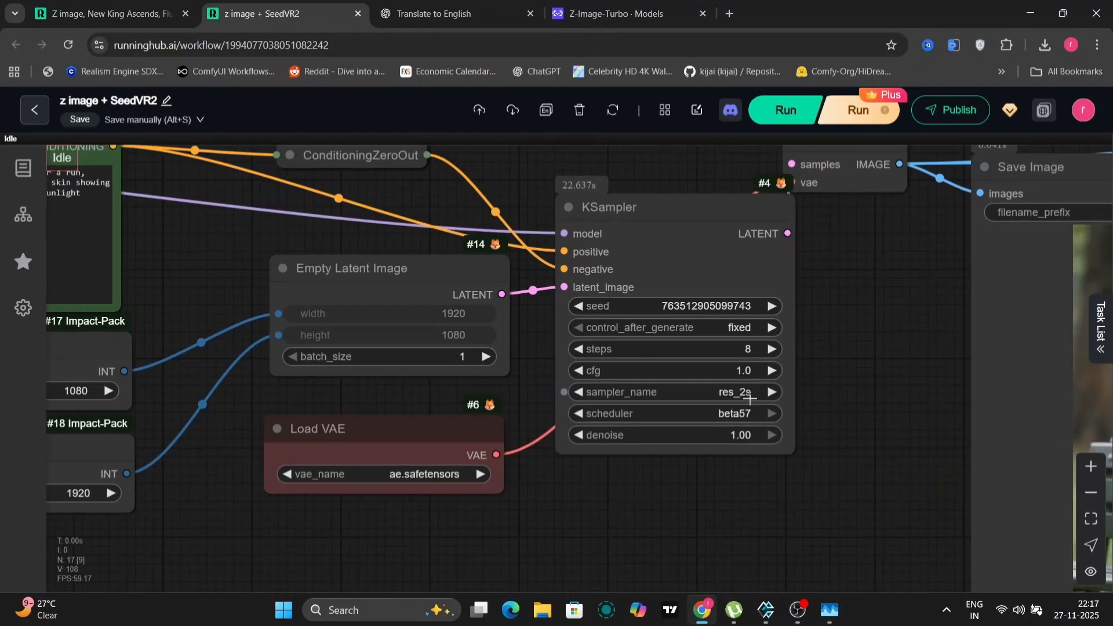
{"action": "scroll", "coordinate": [833, 409], "scroll_direction": "up", "scroll_amount": 5}
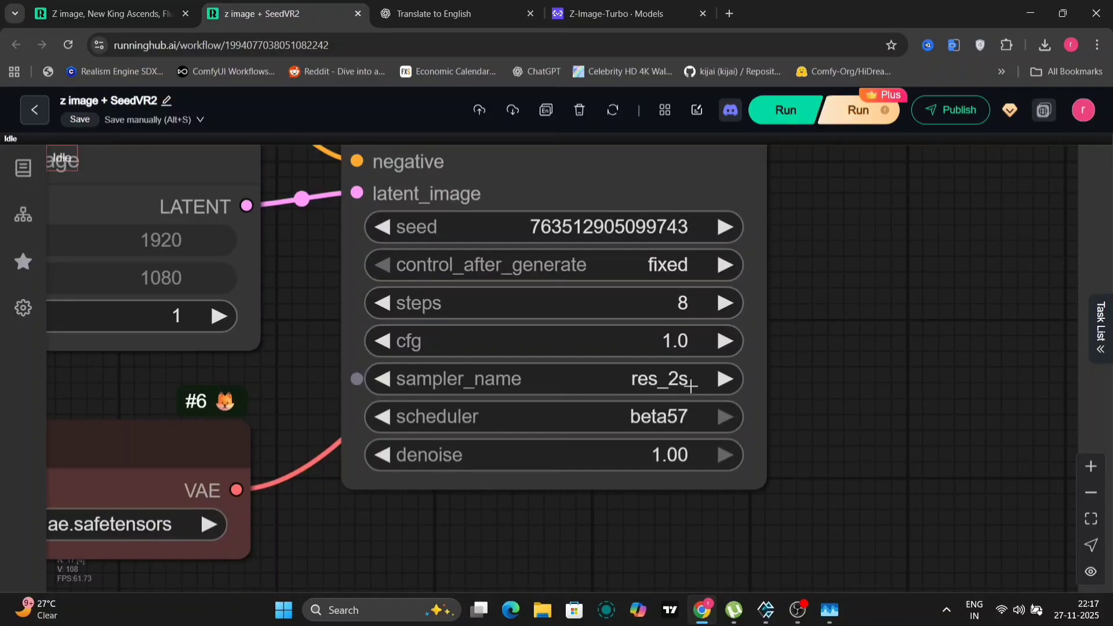
{"action": "scroll", "coordinate": [407, 346], "scroll_direction": "down", "scroll_amount": 9}
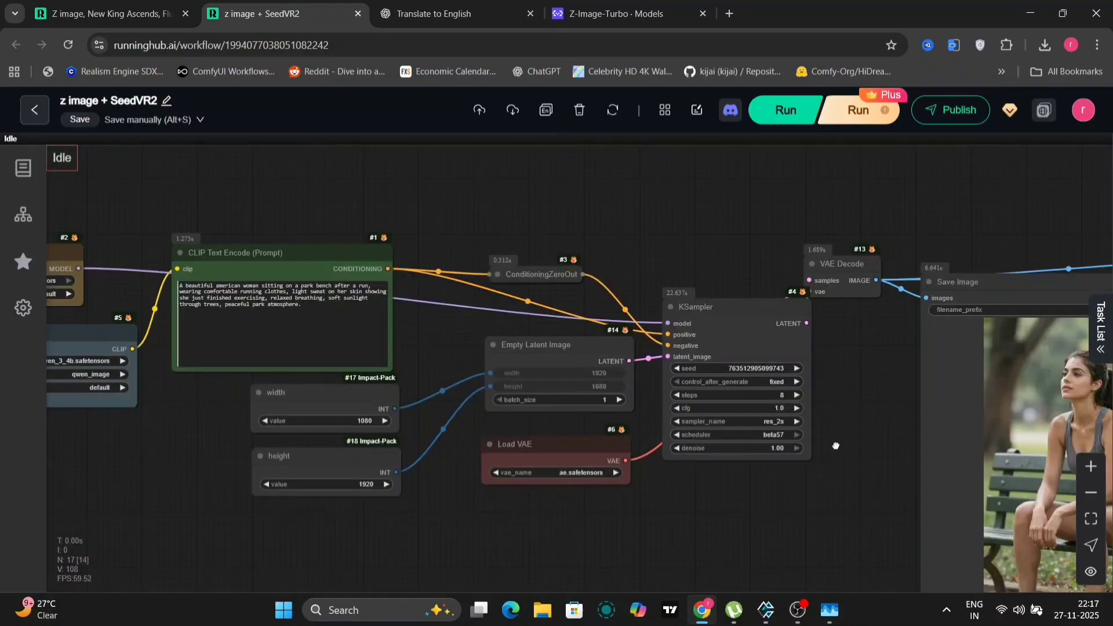
{"action": "scroll", "coordinate": [740, 329], "scroll_direction": "up", "scroll_amount": 5}
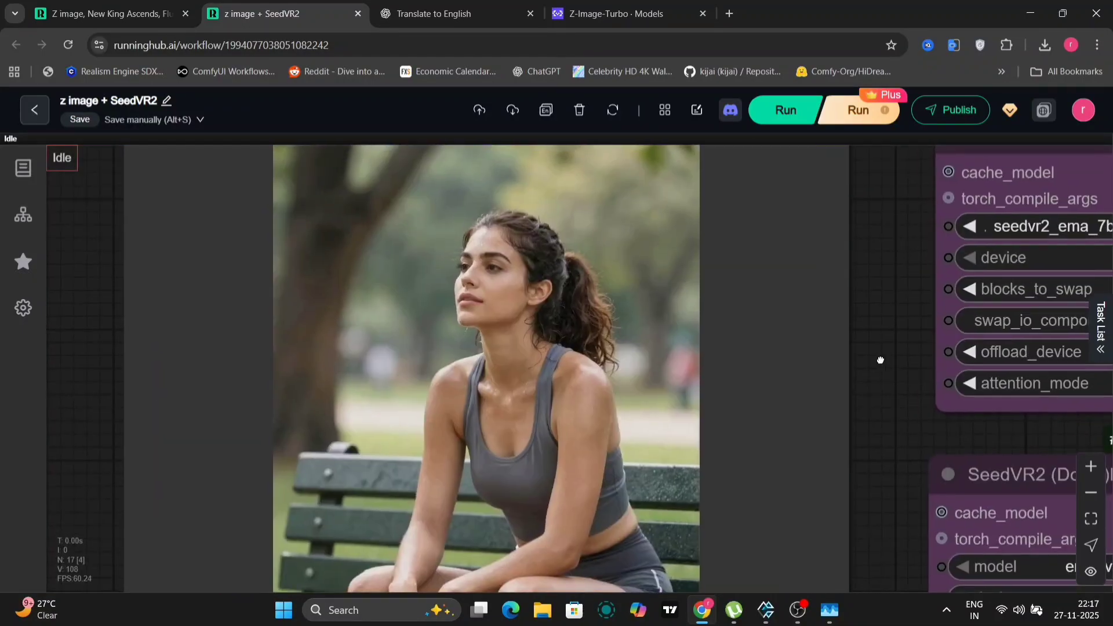
{"action": "left_click_drag", "start_coordinate": [874, 338], "coordinate": [853, 208]}
{"action": "scroll", "coordinate": [843, 243], "scroll_direction": "down", "scroll_amount": 5}
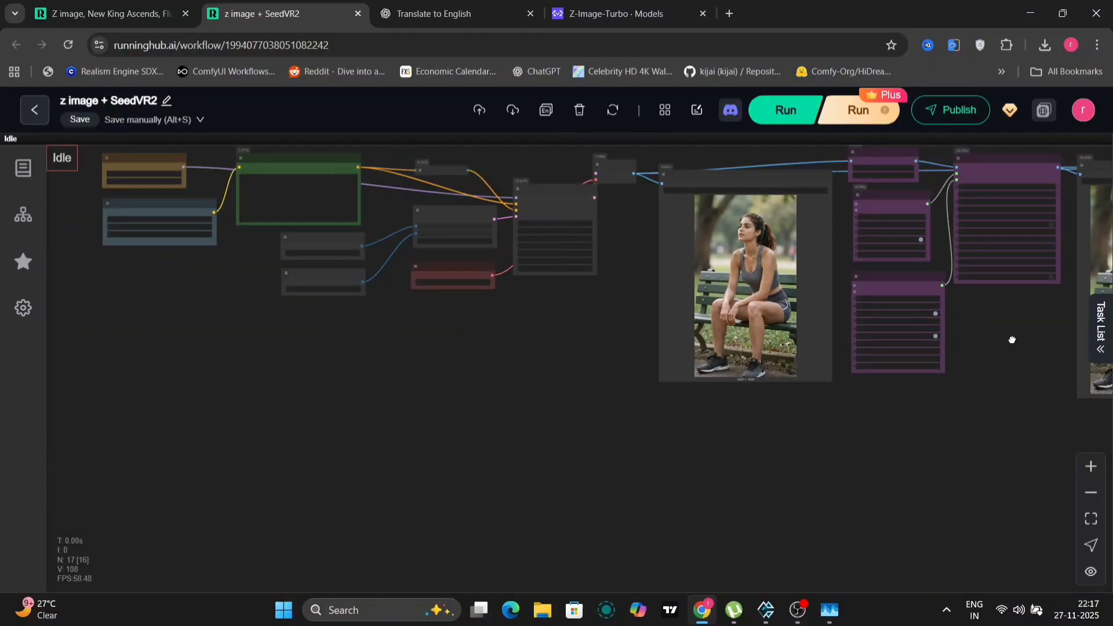
{"action": "scroll", "coordinate": [638, 360], "scroll_direction": "up", "scroll_amount": 2}
{"action": "left_click_drag", "start_coordinate": [632, 363], "coordinate": [376, 406]}
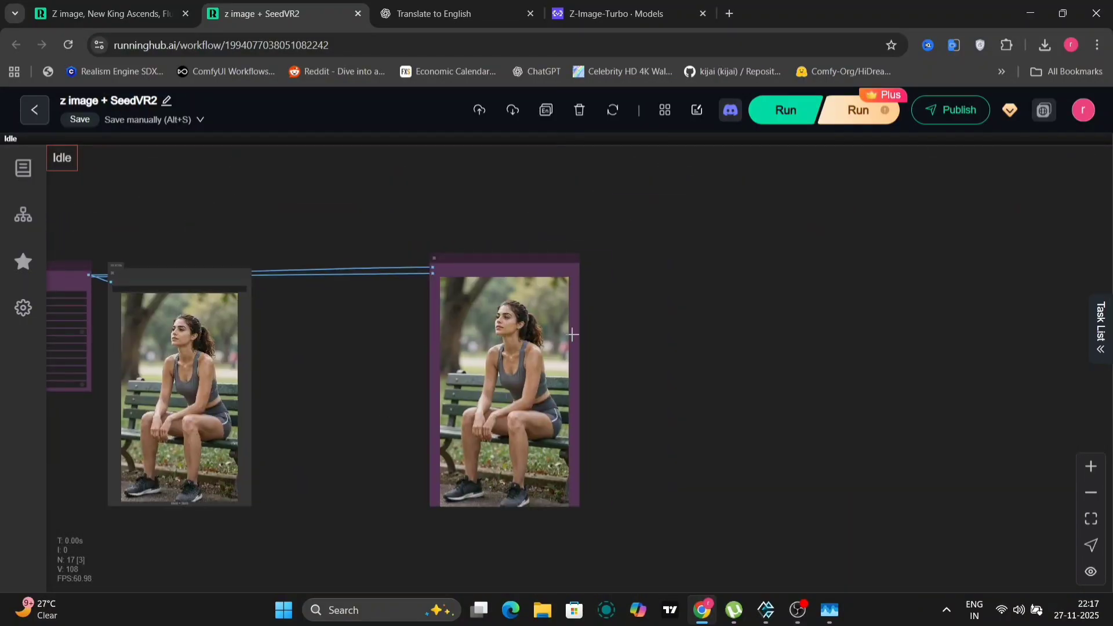
- Compare the original and upscaled images of the American woman up close in the Image Comparer node, checking face and skin
{"action": "scroll", "coordinate": [572, 335], "scroll_direction": "up", "scroll_amount": 6}
{"action": "left_click_drag", "start_coordinate": [651, 355], "coordinate": [965, 445]}
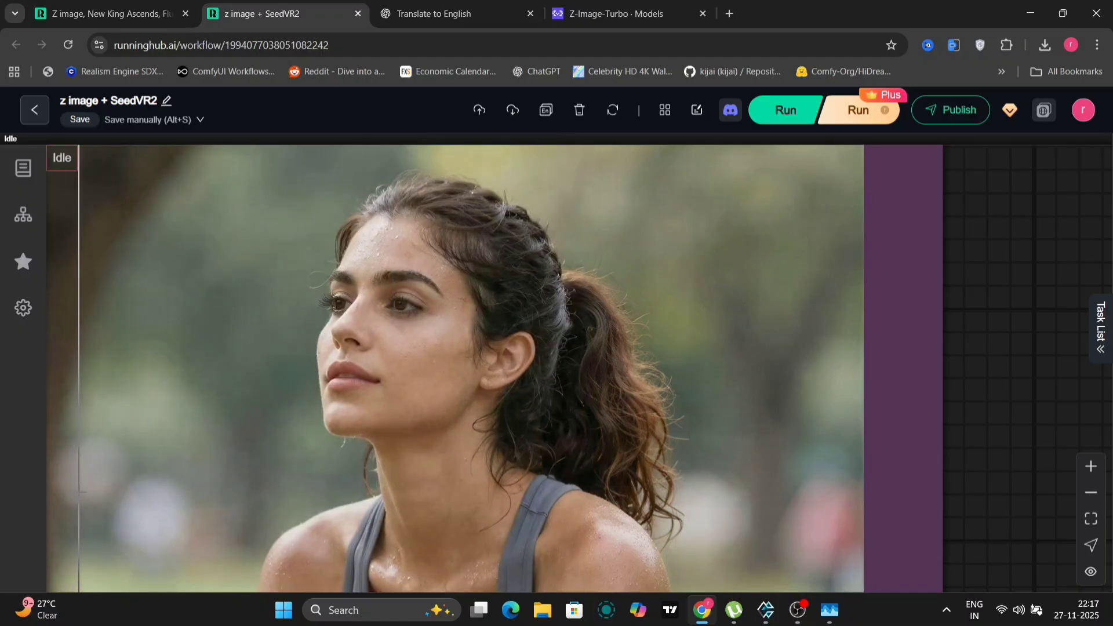
{"action": "left_click_drag", "start_coordinate": [615, 481], "coordinate": [610, 184]}
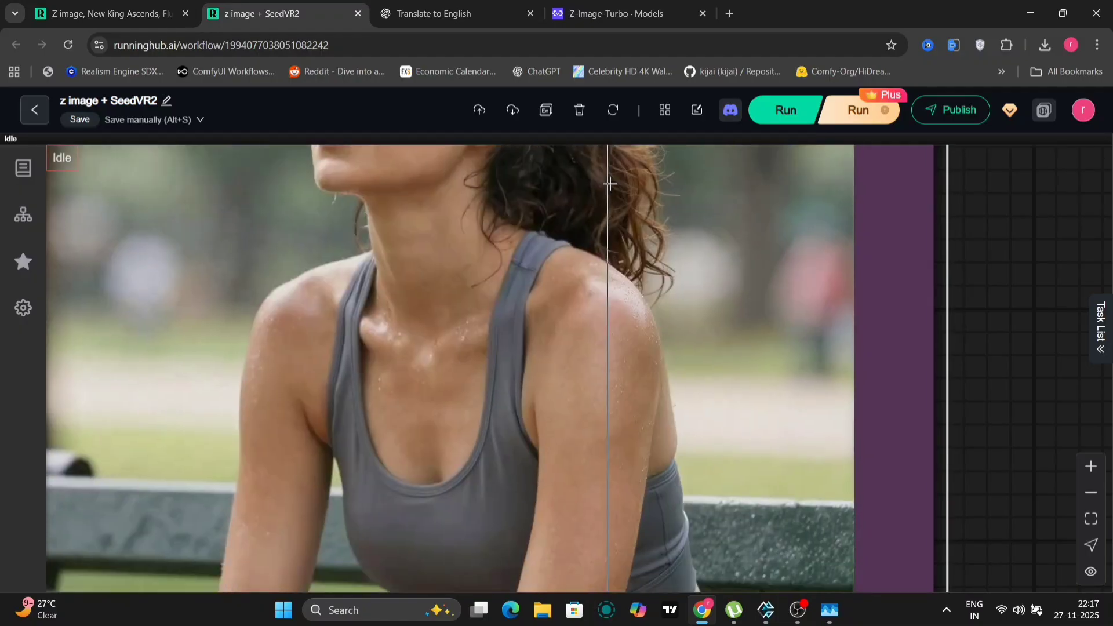
{"action": "scroll", "coordinate": [647, 342], "scroll_direction": "up", "scroll_amount": 5}
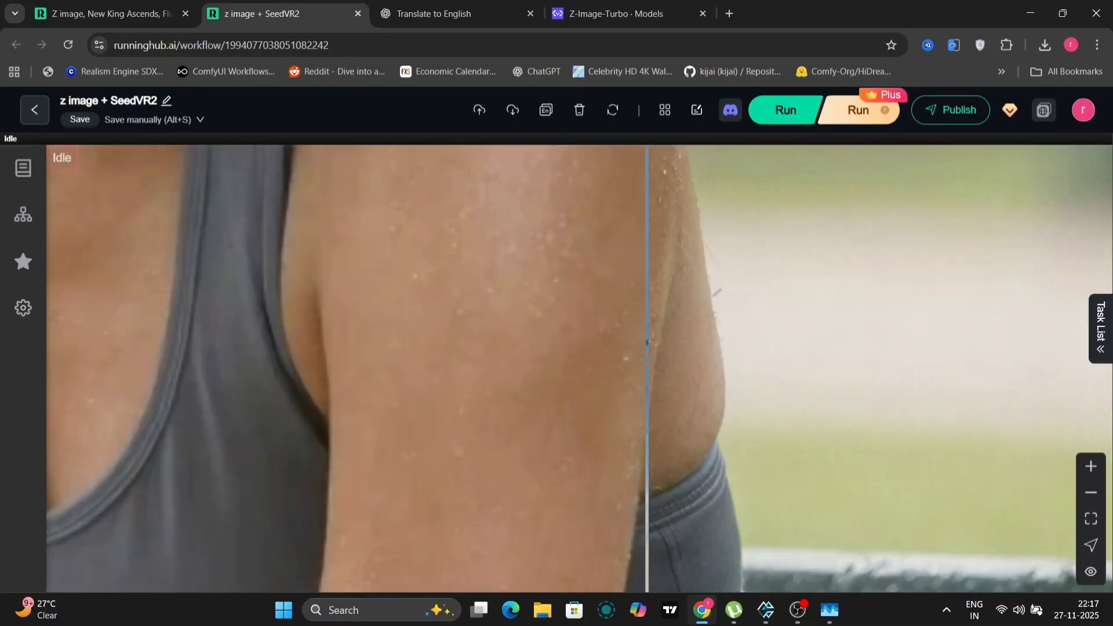
{"action": "scroll", "coordinate": [548, 348], "scroll_direction": "down", "scroll_amount": 5}
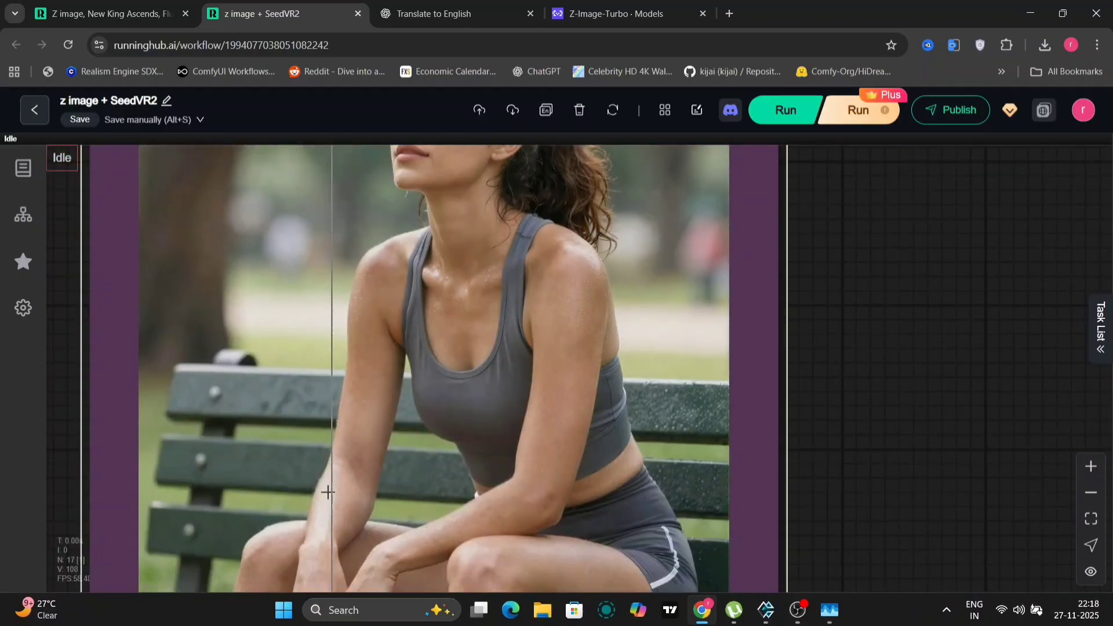
{"action": "scroll", "coordinate": [328, 492], "scroll_direction": "down", "scroll_amount": 5}
- Save the upscaled image of the American woman from its Save Image node
{"action": "left_click_drag", "start_coordinate": [243, 482], "coordinate": [693, 481]}
{"action": "right_click", "coordinate": [415, 466]}
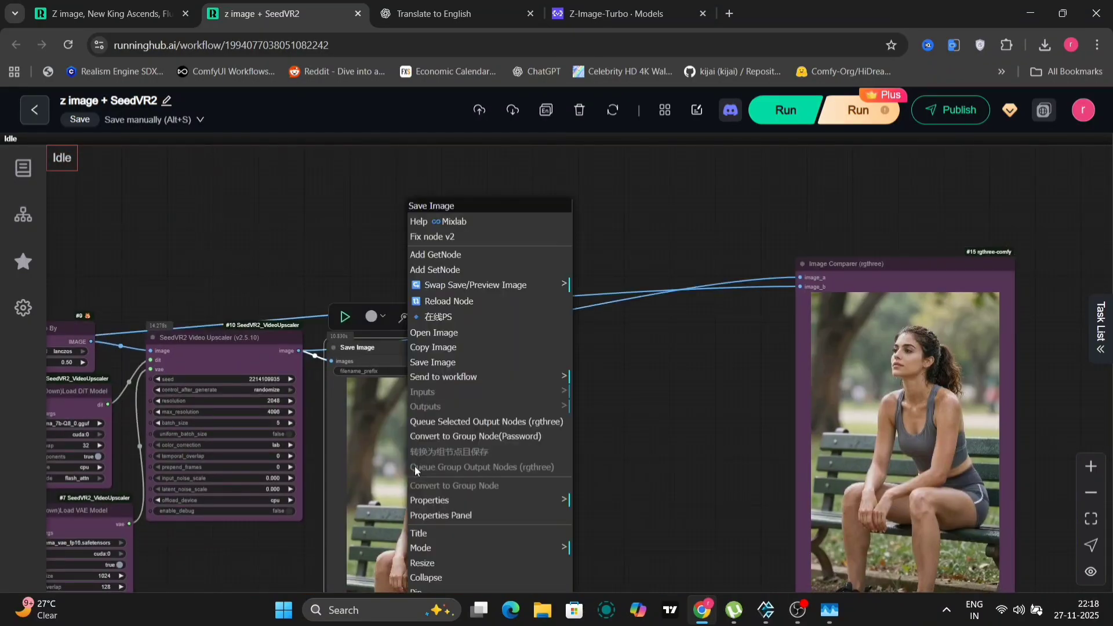
{"action": "left_click", "coordinate": [445, 361]}
- Set the KSampler scheduler to bong_tangent and run the workflow
{"action": "left_click_drag", "start_coordinate": [443, 360], "coordinate": [554, 391]}
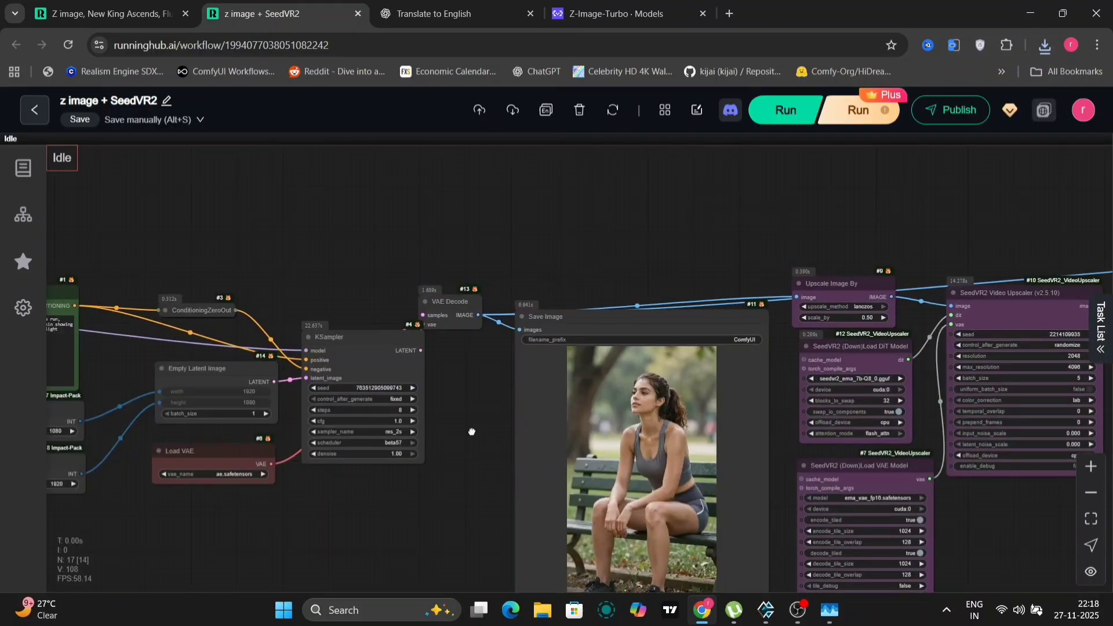
{"action": "scroll", "coordinate": [537, 425], "scroll_direction": "up", "scroll_amount": 5}
{"action": "left_click", "coordinate": [325, 456]}
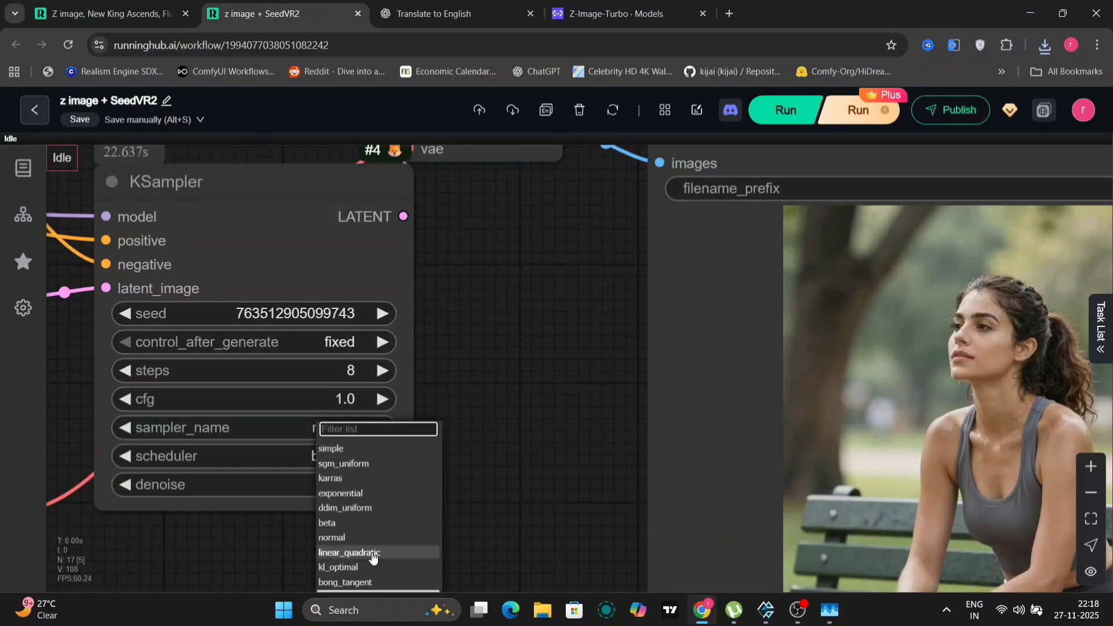
{"action": "left_click", "coordinate": [367, 580]}
{"action": "left_click", "coordinate": [786, 110]}
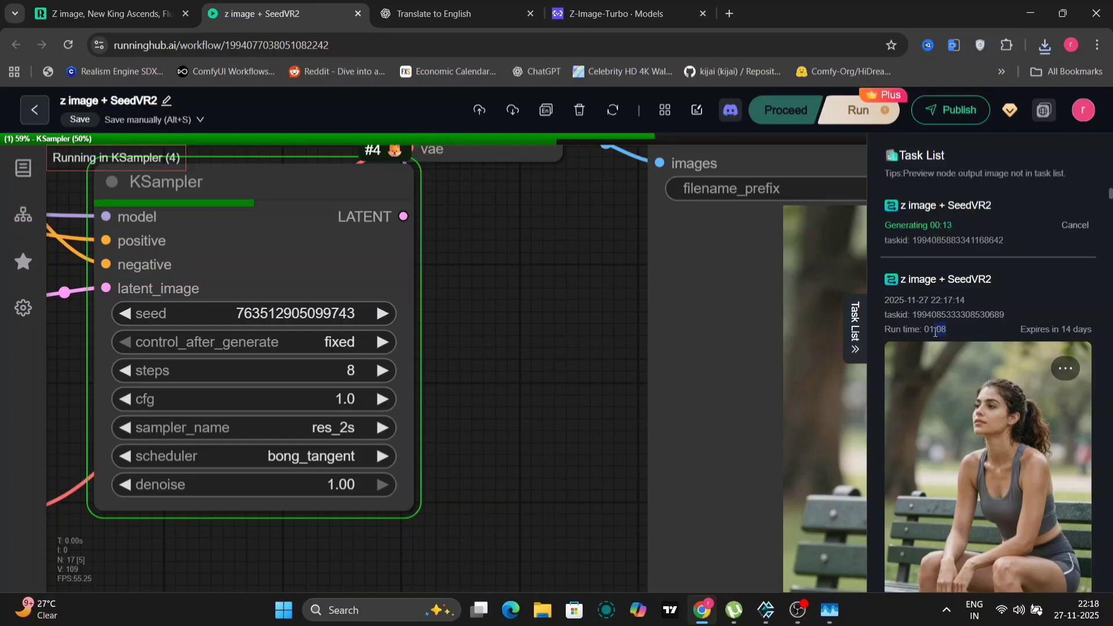
- Check the previous park bench run's time in the Task List, and close the list
{"action": "left_click_drag", "start_coordinate": [948, 331], "coordinate": [926, 334]}
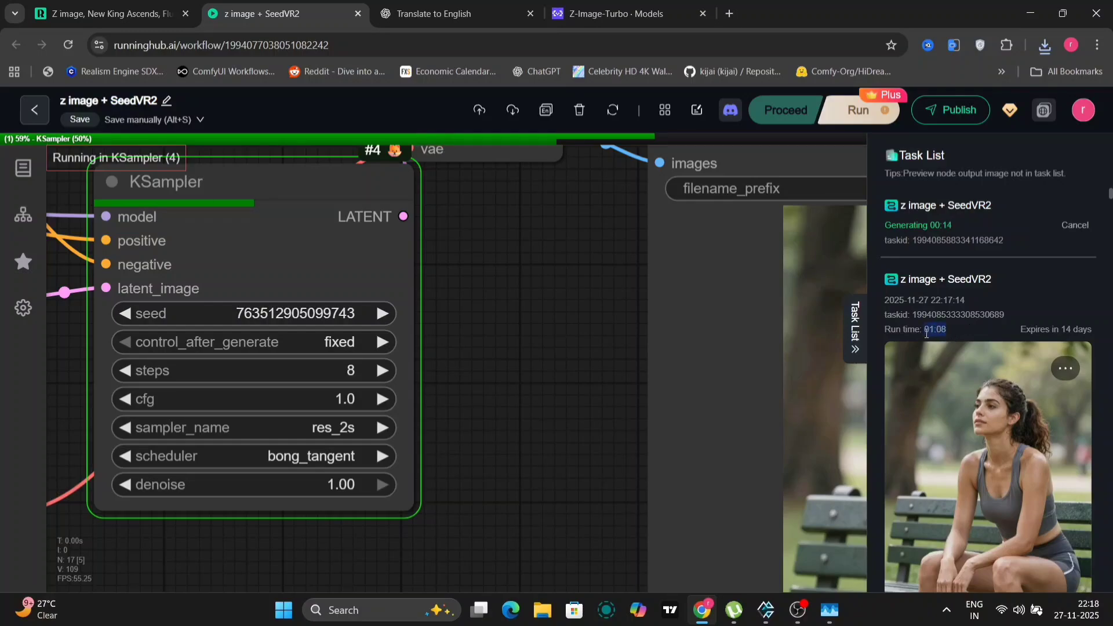
{"action": "left_click", "coordinate": [853, 337]}
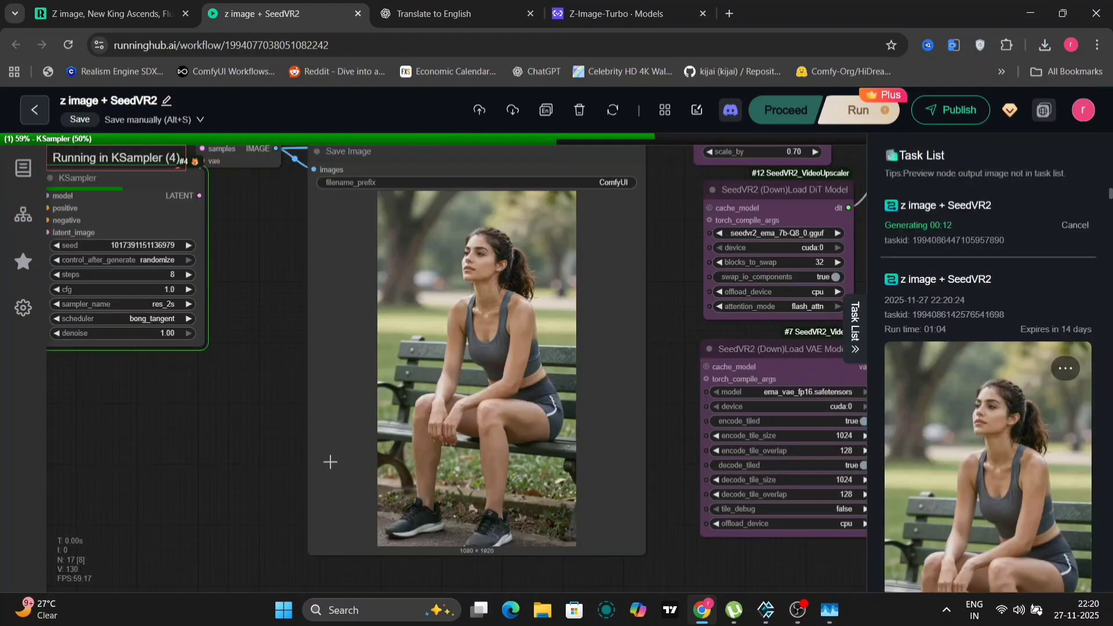
- Review the bong_tangent result and the SeedVR2 nodes, close the Task List, and examine the upscaled image in the Image Comparer
{"action": "scroll", "coordinate": [754, 359], "scroll_direction": "right", "scroll_amount": 5}
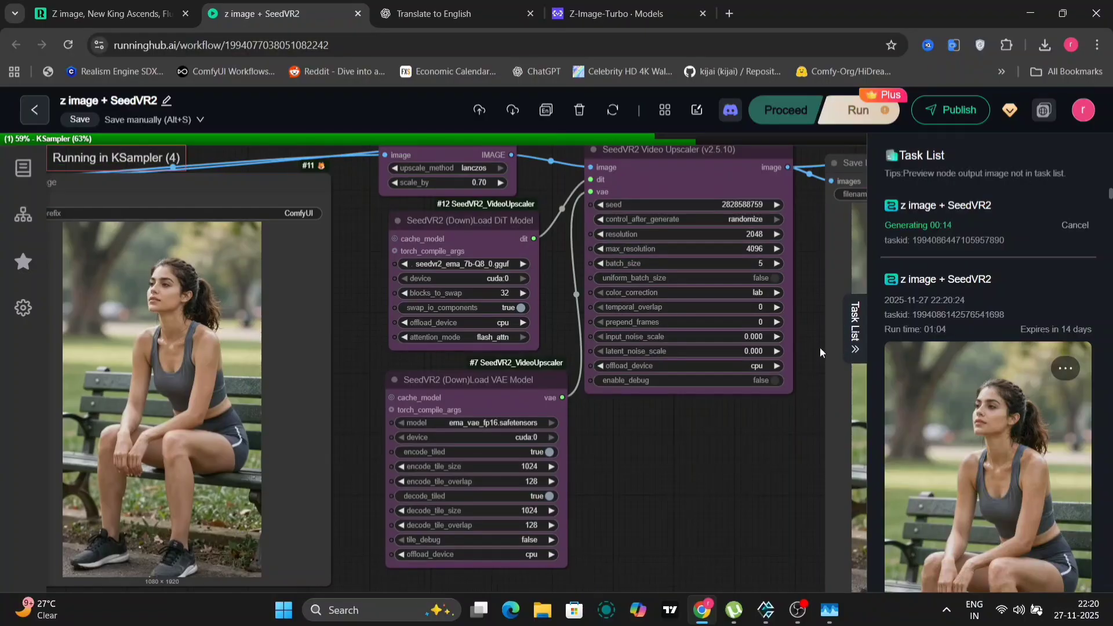
{"action": "left_click", "coordinate": [854, 342]}
{"action": "scroll", "coordinate": [558, 429], "scroll_direction": "right", "scroll_amount": 10}
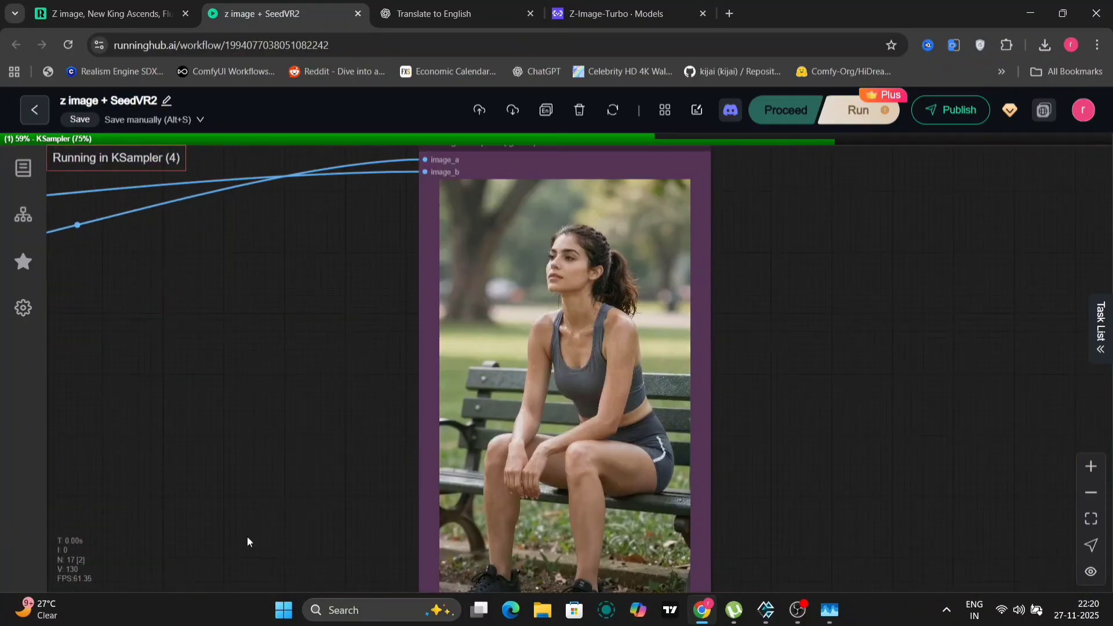
{"action": "scroll", "coordinate": [574, 313], "scroll_direction": "up", "scroll_amount": 5}
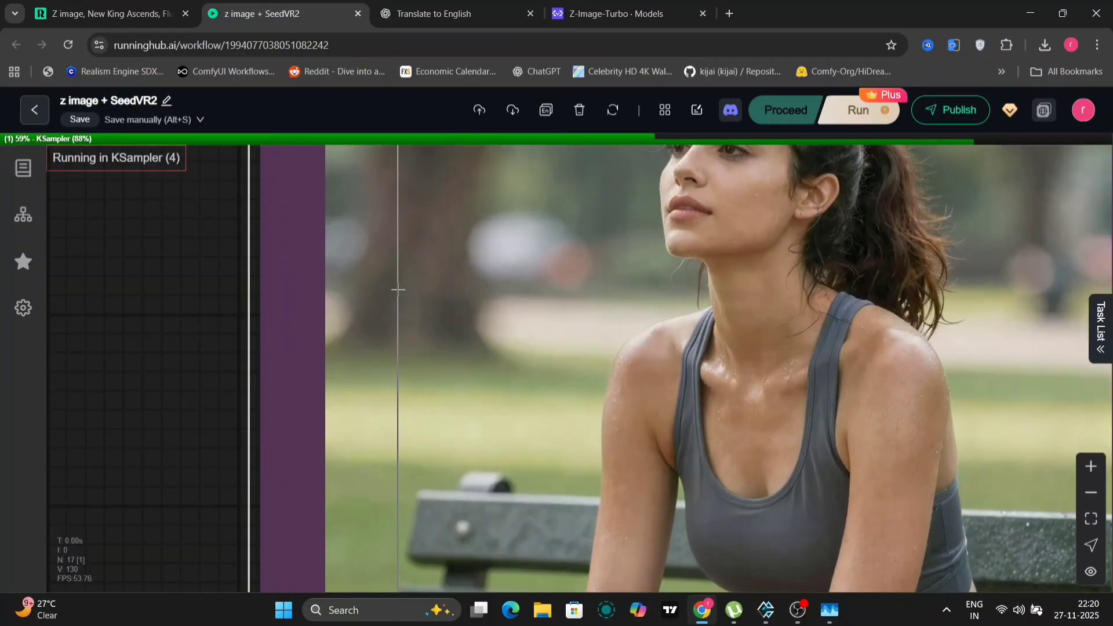
{"action": "scroll", "coordinate": [570, 439], "scroll_direction": "up", "scroll_amount": 2}
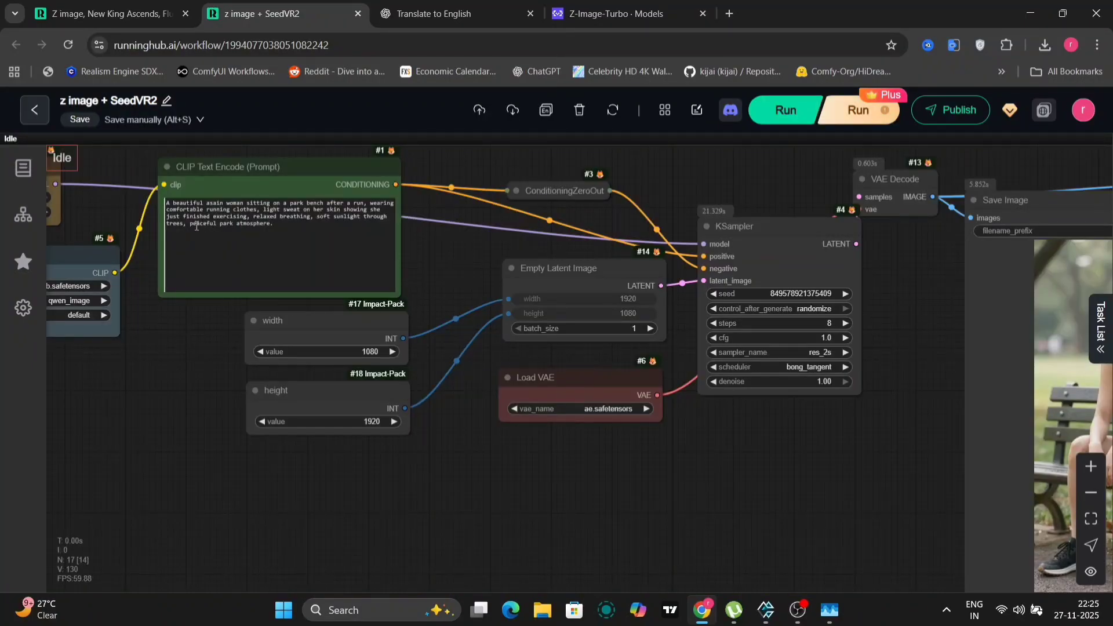
- Review the Asian woman park bench run's prompt, KSampler settings, generated image, and SeedVR2 Video Upscaler node
{"action": "scroll", "coordinate": [197, 227], "scroll_direction": "up", "scroll_amount": 1}
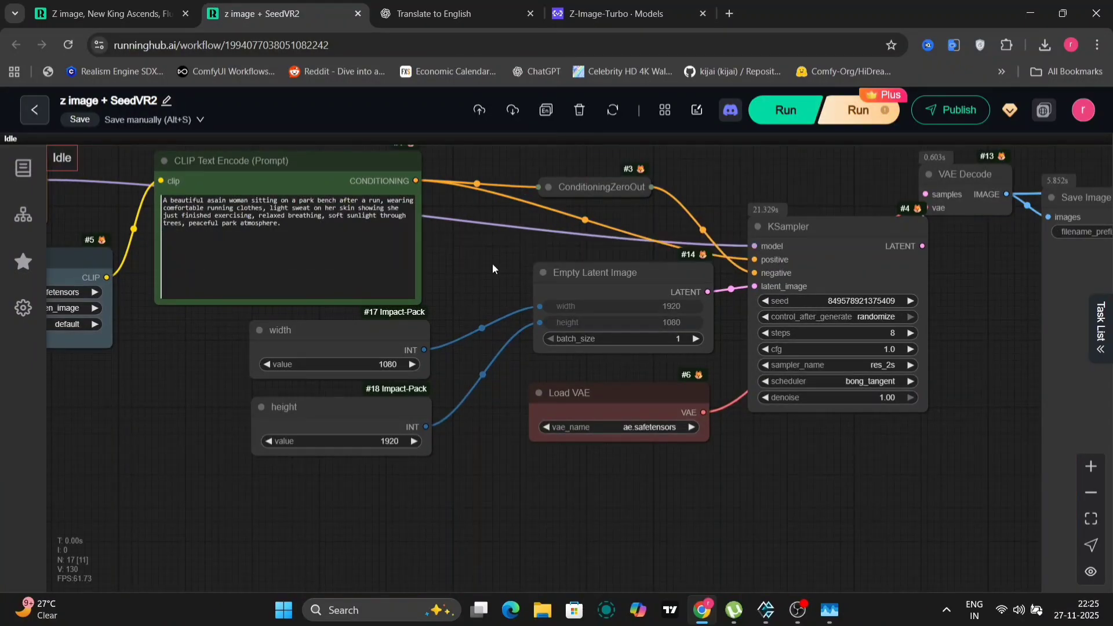
{"action": "left_click_drag", "start_coordinate": [492, 263], "coordinate": [90, 234]}
{"action": "left_click_drag", "start_coordinate": [818, 333], "coordinate": [587, 340]}
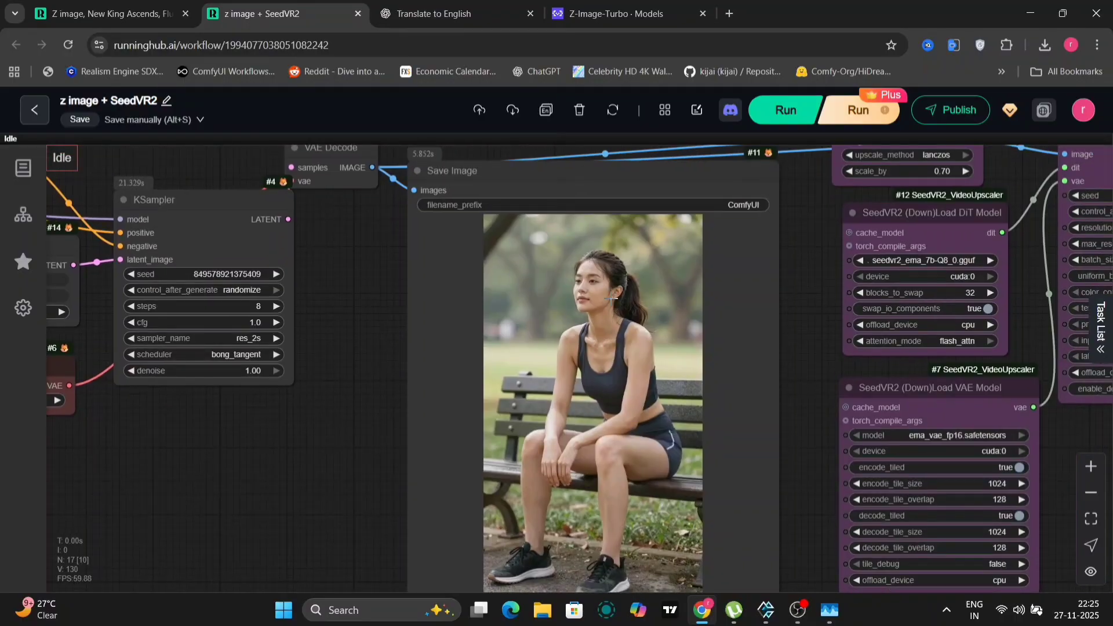
{"action": "scroll", "coordinate": [611, 299], "scroll_direction": "up", "scroll_amount": 8}
{"action": "scroll", "coordinate": [573, 488], "scroll_direction": "down", "scroll_amount": 15}
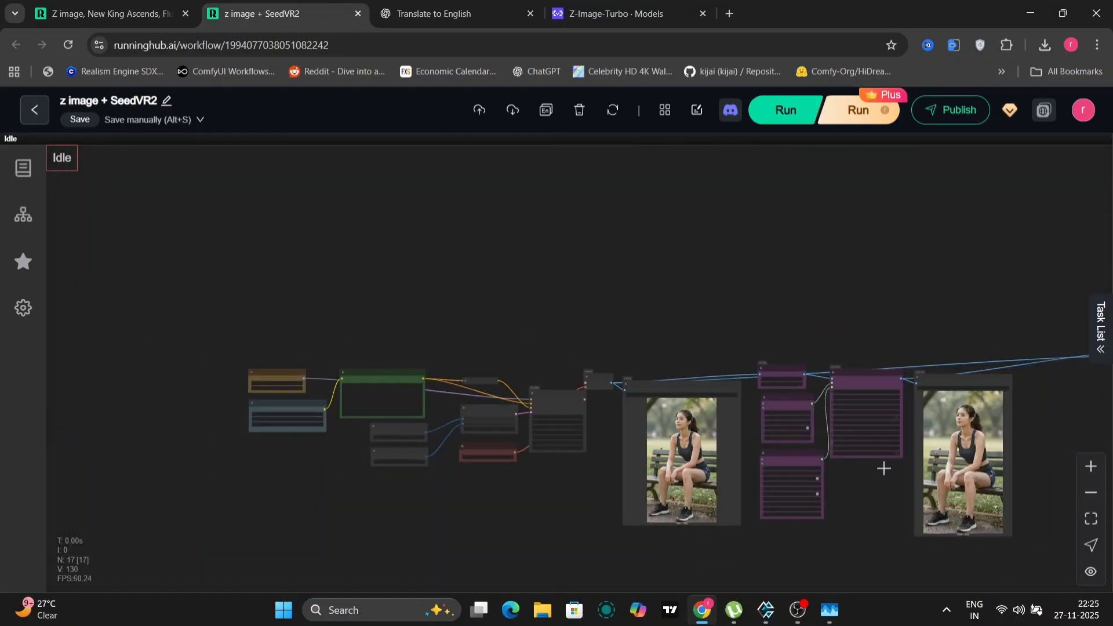
{"action": "scroll", "coordinate": [989, 423], "scroll_direction": "up", "scroll_amount": 12}
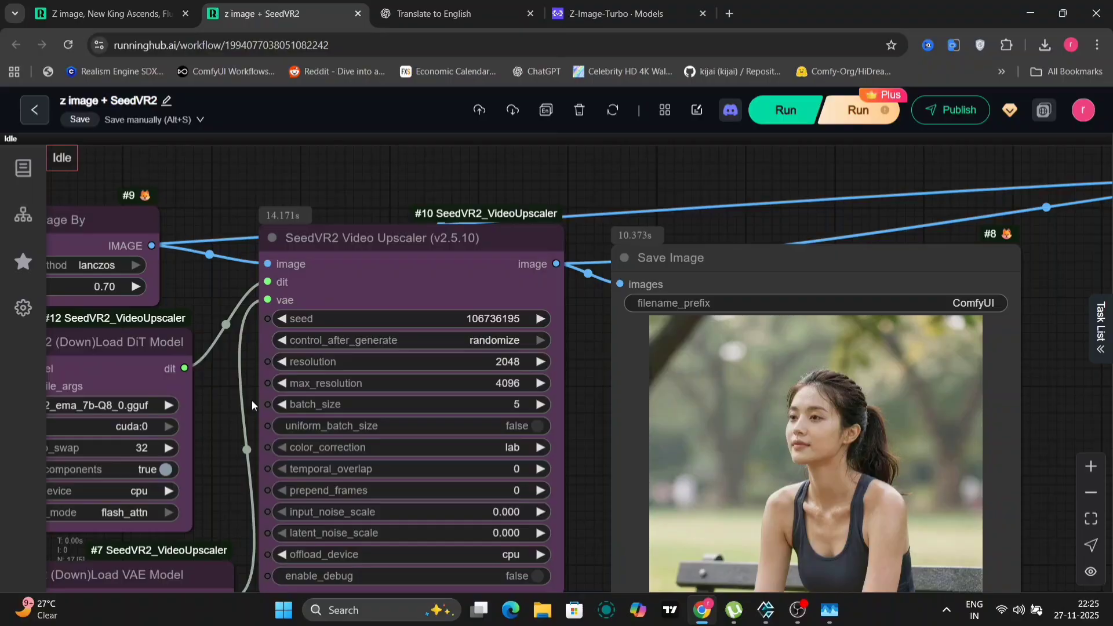
- Check the upscale method and scale factor in the Upscale Image By node ahead of the SeedVR2 upscaler
{"action": "left_click_drag", "start_coordinate": [253, 404], "coordinate": [715, 479]}
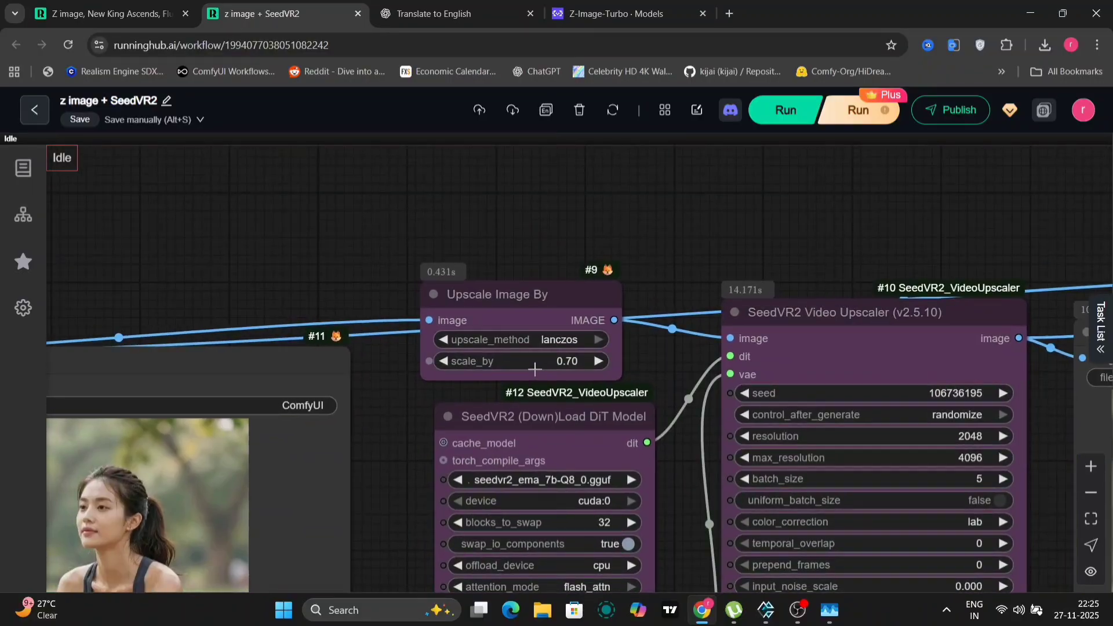
{"action": "scroll", "coordinate": [572, 356], "scroll_direction": "up", "scroll_amount": 5}
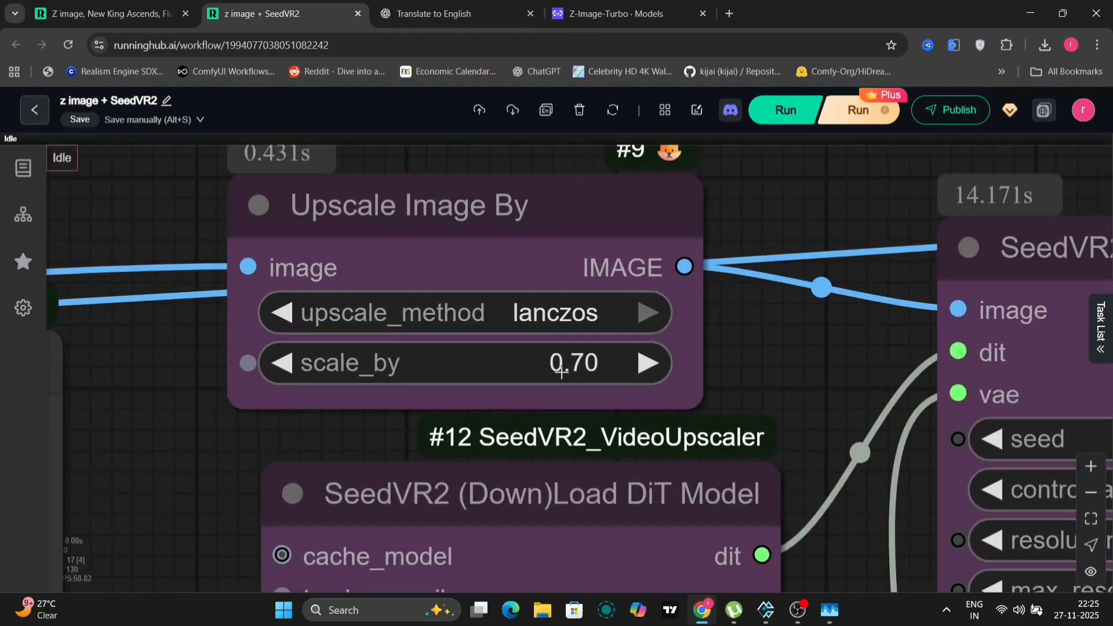
{"action": "scroll", "coordinate": [593, 388], "scroll_direction": "down", "scroll_amount": 6}
{"action": "scroll", "coordinate": [926, 519], "scroll_direction": "down", "scroll_amount": 3}
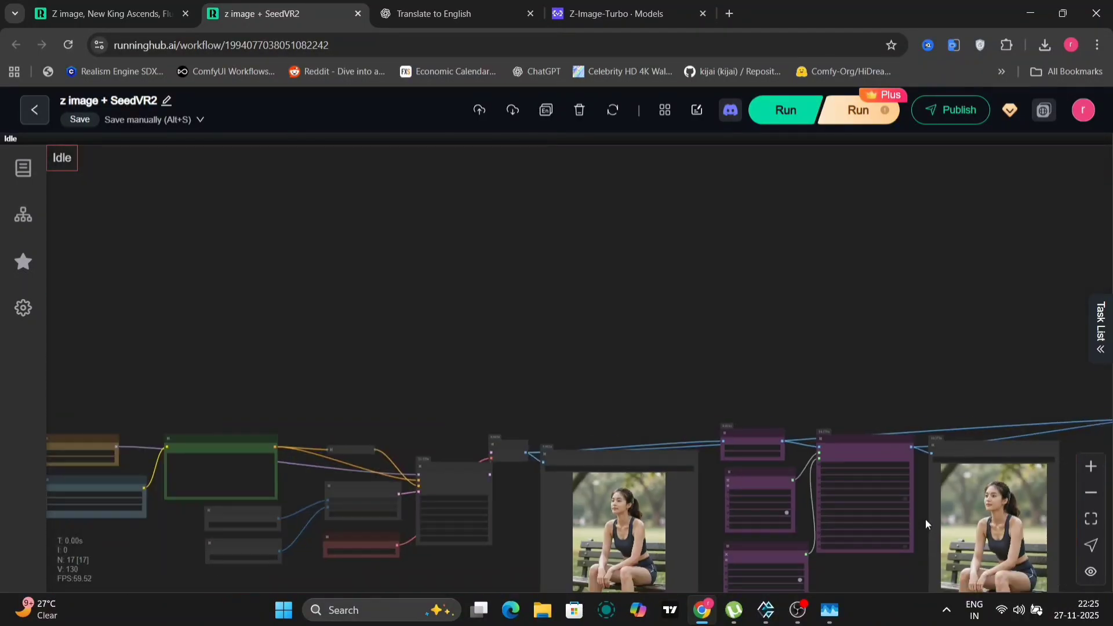
- Examine the park bench woman's face, shoulders, arms, hands, and legs in the Image Comparer against the original
{"action": "scroll", "coordinate": [336, 475], "scroll_direction": "down", "scroll_amount": 1}
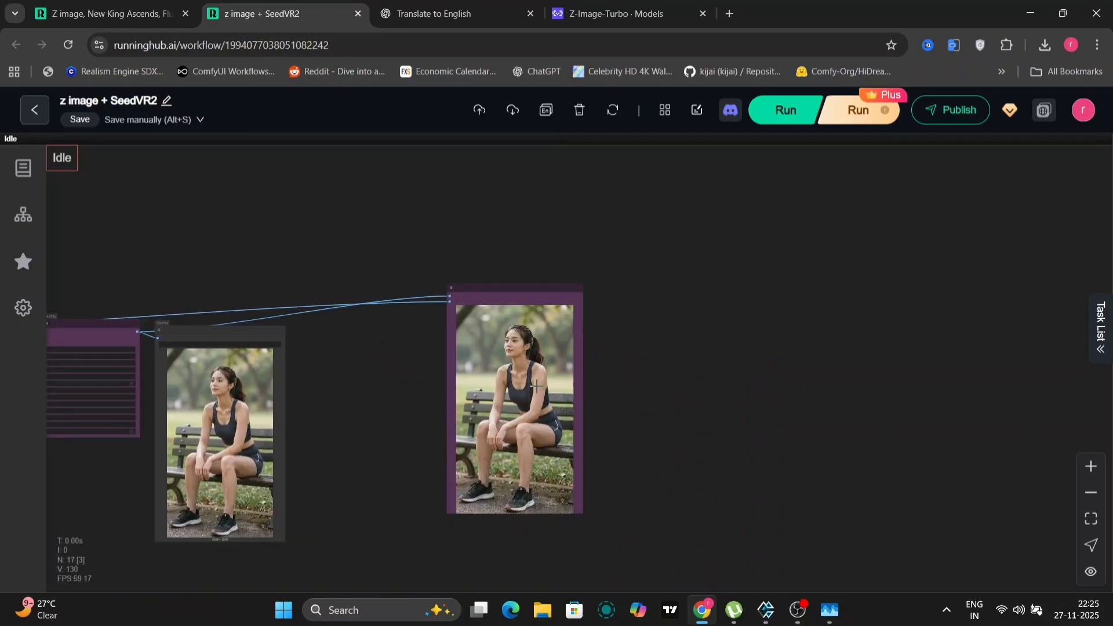
{"action": "scroll", "coordinate": [588, 377], "scroll_direction": "up", "scroll_amount": 8}
{"action": "left_click_drag", "start_coordinate": [588, 377], "coordinate": [849, 507]}
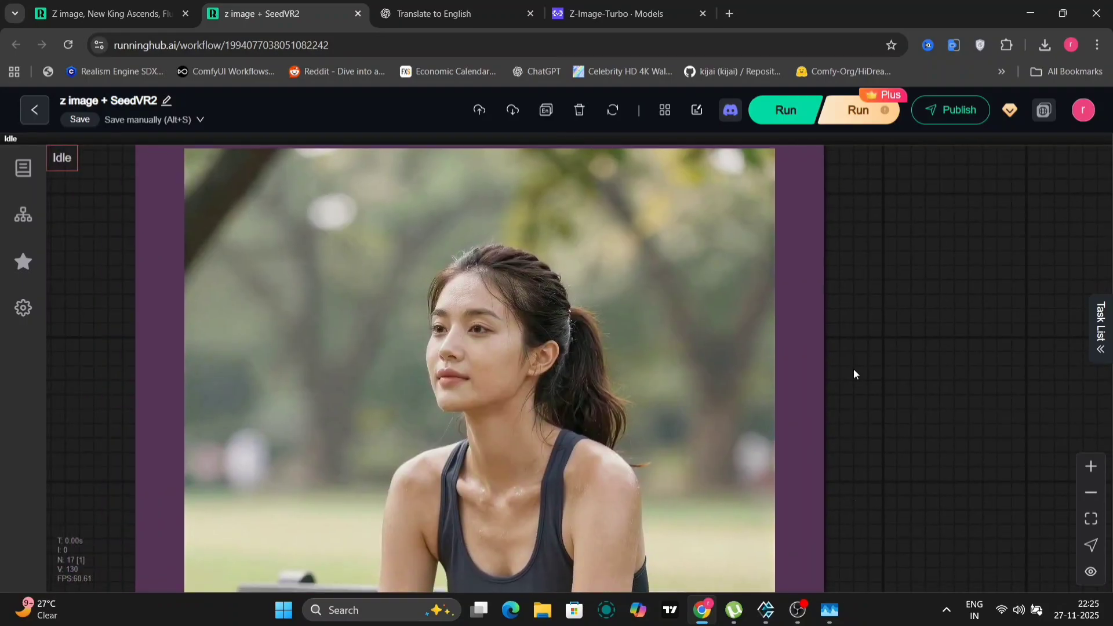
{"action": "left_click_drag", "start_coordinate": [855, 373], "coordinate": [828, 502]}
{"action": "scroll", "coordinate": [667, 458], "scroll_direction": "up", "scroll_amount": 5}
{"action": "scroll", "coordinate": [567, 508], "scroll_direction": "up", "scroll_amount": 1}
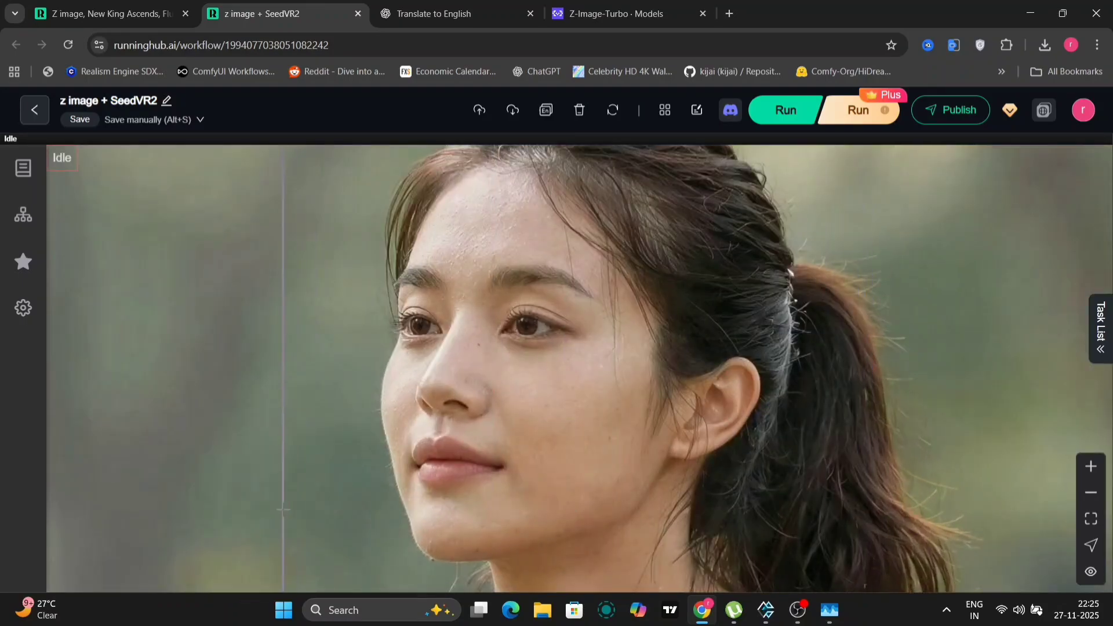
{"action": "scroll", "coordinate": [440, 499], "scroll_direction": "down", "scroll_amount": 10}
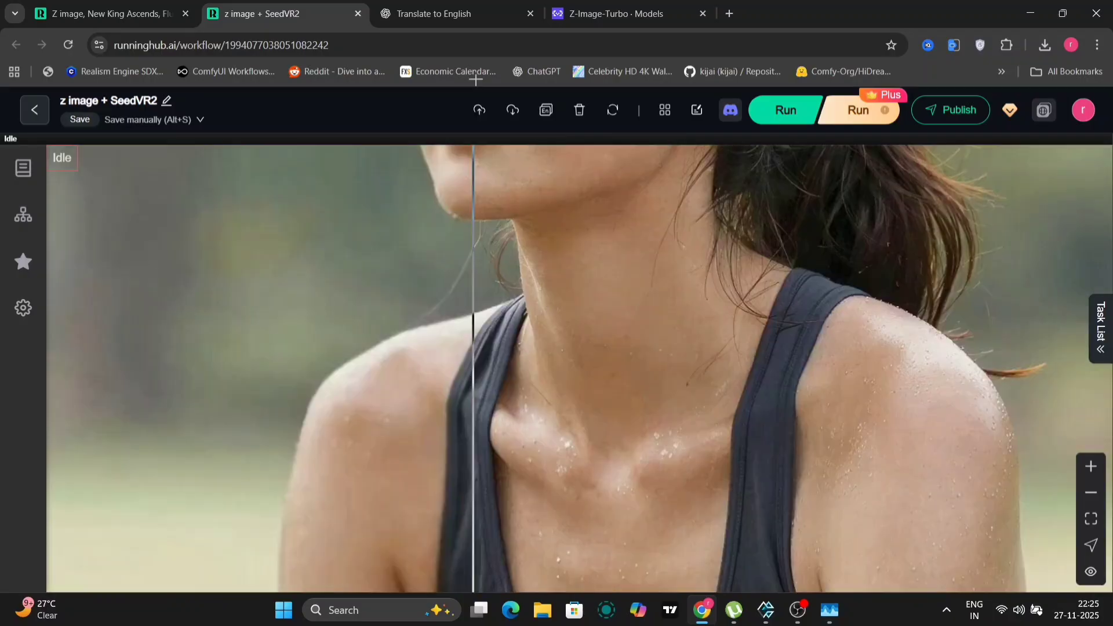
{"action": "scroll", "coordinate": [250, 430], "scroll_direction": "down", "scroll_amount": 10}
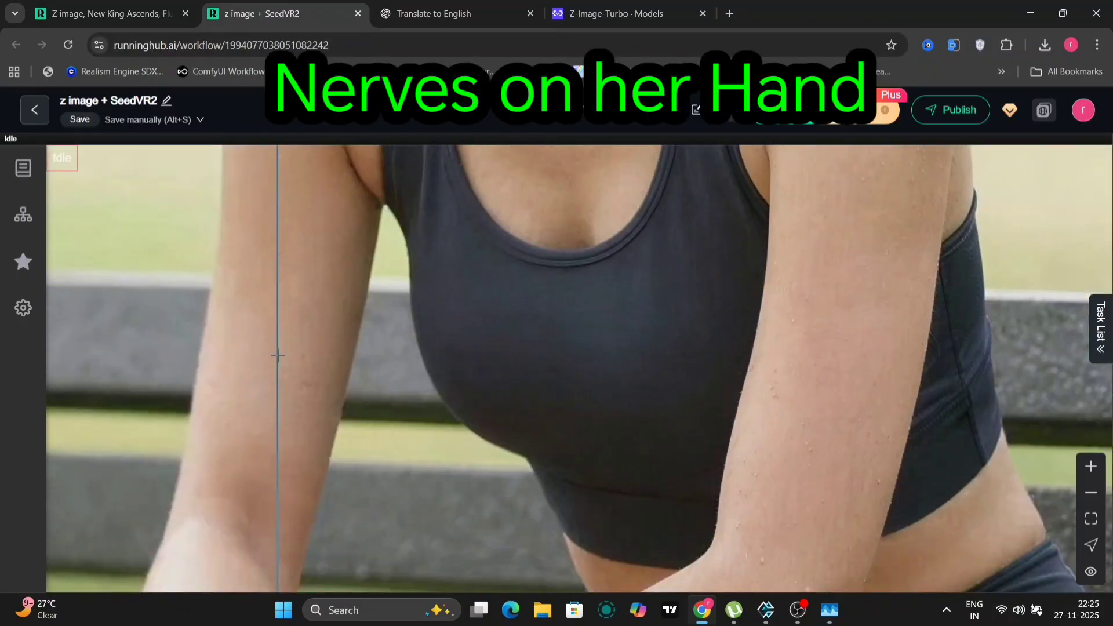
{"action": "scroll", "coordinate": [435, 437], "scroll_direction": "up", "scroll_amount": 2}
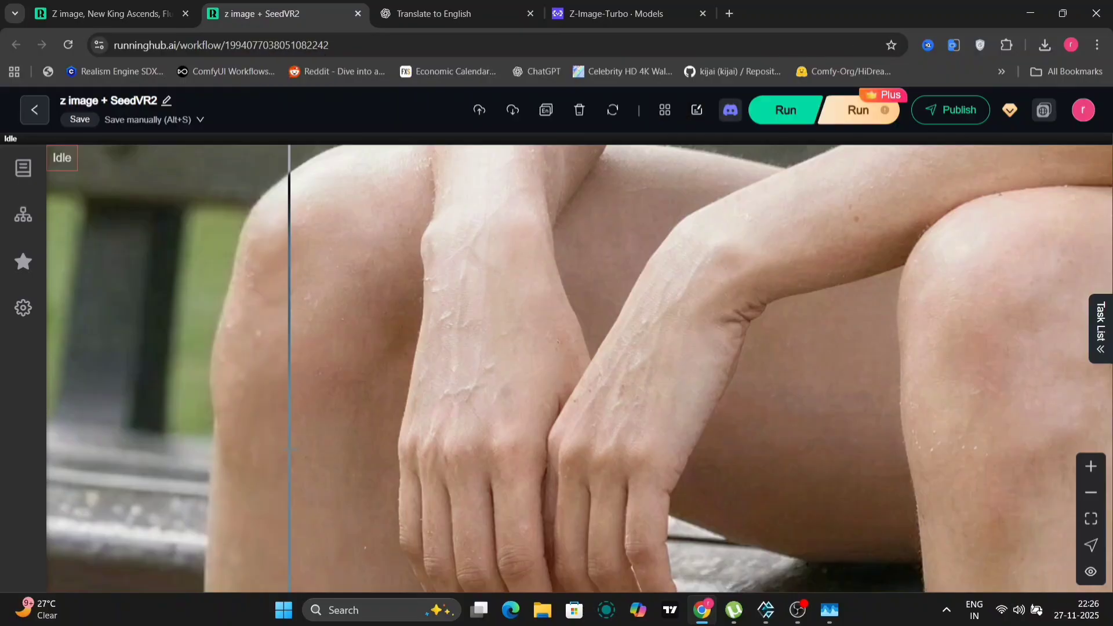
{"action": "scroll", "coordinate": [289, 447], "scroll_direction": "down", "scroll_amount": 5}
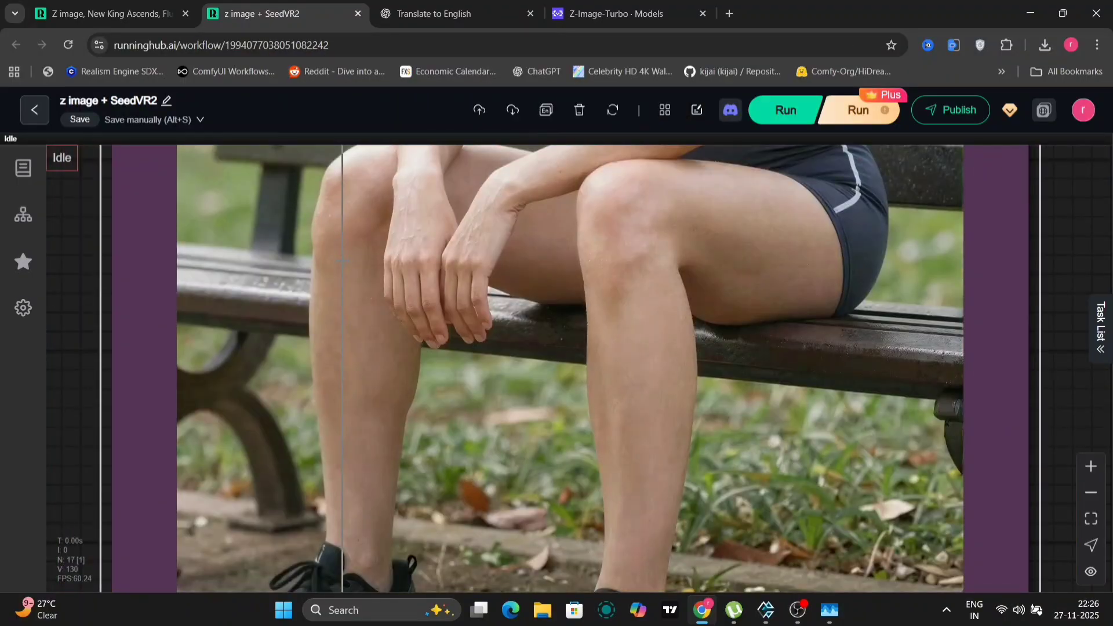
- Save the upscaled park bench image from the final Save Image node
{"action": "scroll", "coordinate": [342, 261], "scroll_direction": "down", "scroll_amount": 10}
{"action": "left_click_drag", "start_coordinate": [253, 278], "coordinate": [708, 372]}
{"action": "right_click", "coordinate": [538, 444]}
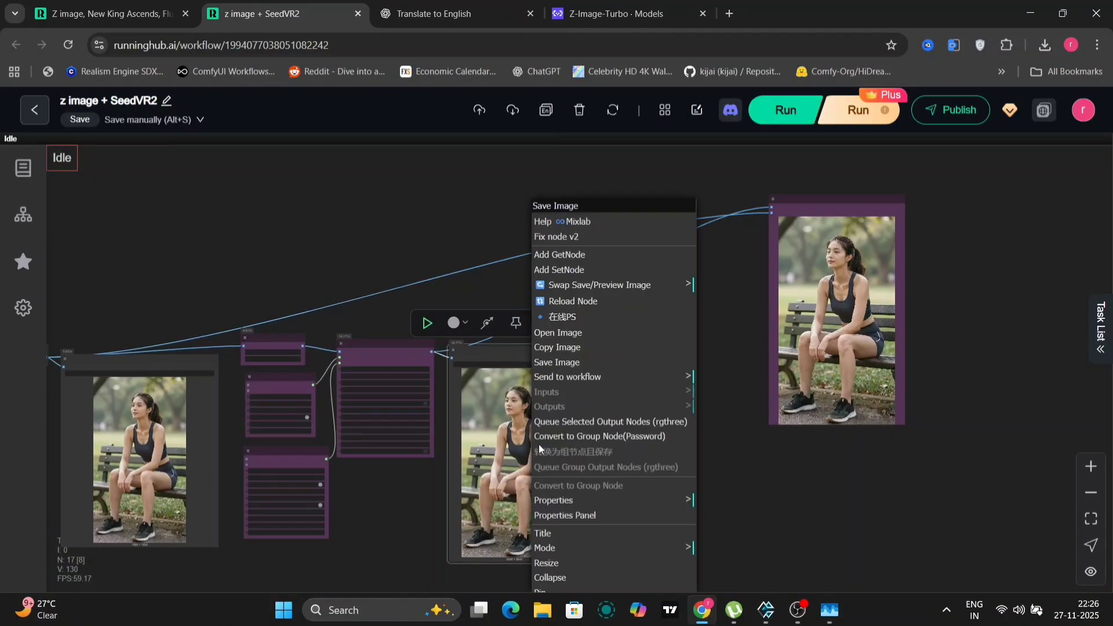
{"action": "left_click", "coordinate": [571, 362]}
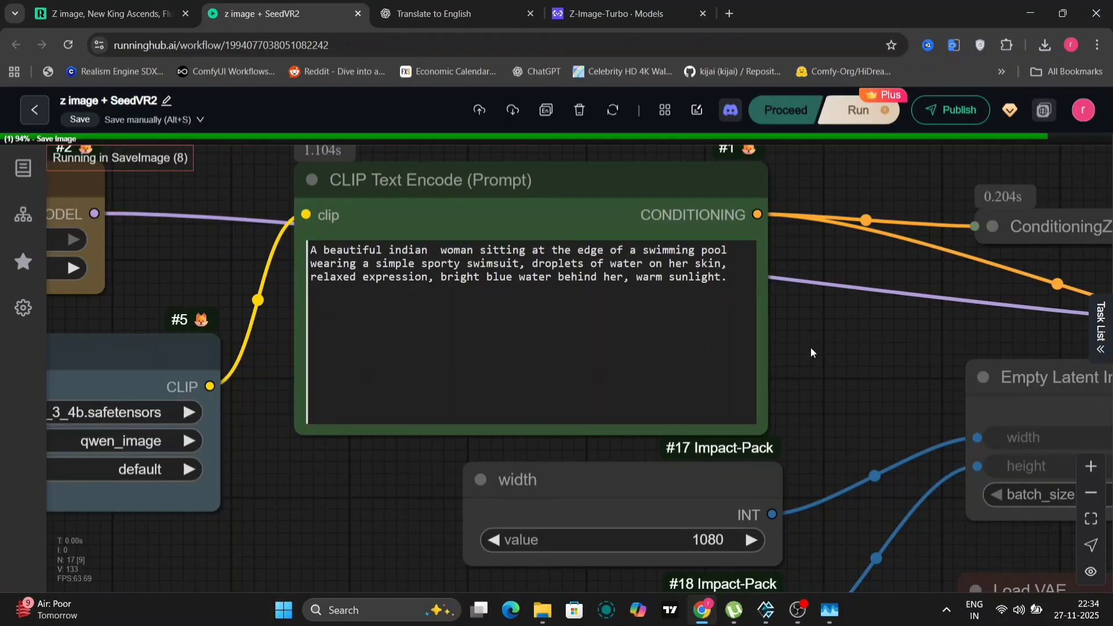
- Review the swimming pool run's prompt, image dimensions, KSampler settings, and generated image, closing the Task List
{"action": "scroll", "coordinate": [840, 380], "scroll_direction": "down", "scroll_amount": 5}
{"action": "scroll", "coordinate": [981, 381], "scroll_direction": "right", "scroll_amount": 5}
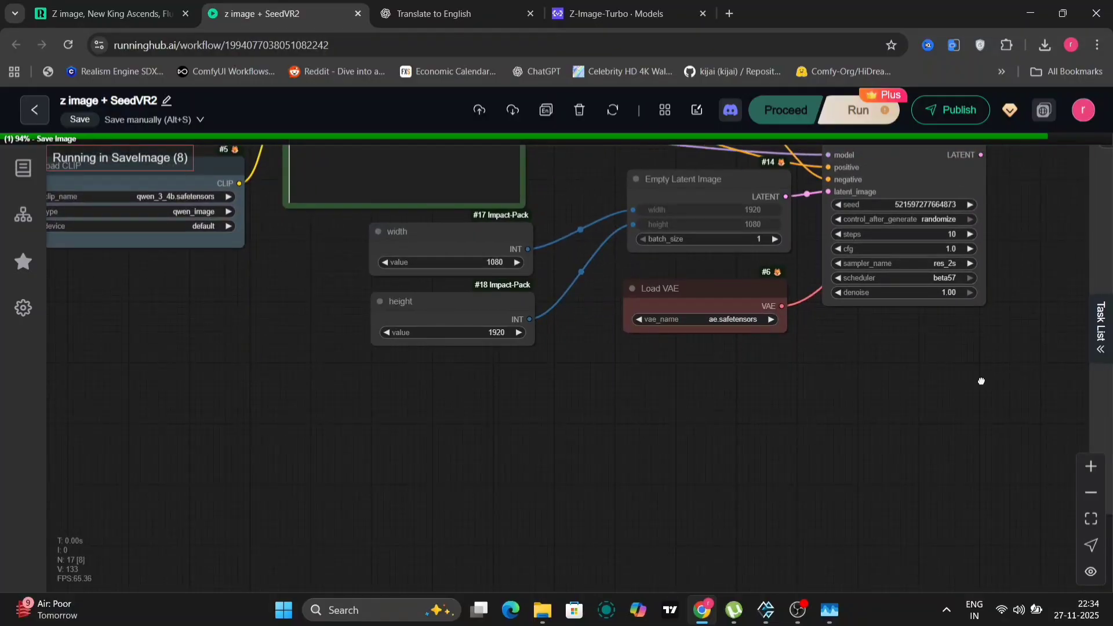
{"action": "scroll", "coordinate": [945, 336], "scroll_direction": "right", "scroll_amount": 2}
{"action": "scroll", "coordinate": [915, 284], "scroll_direction": "up", "scroll_amount": 8}
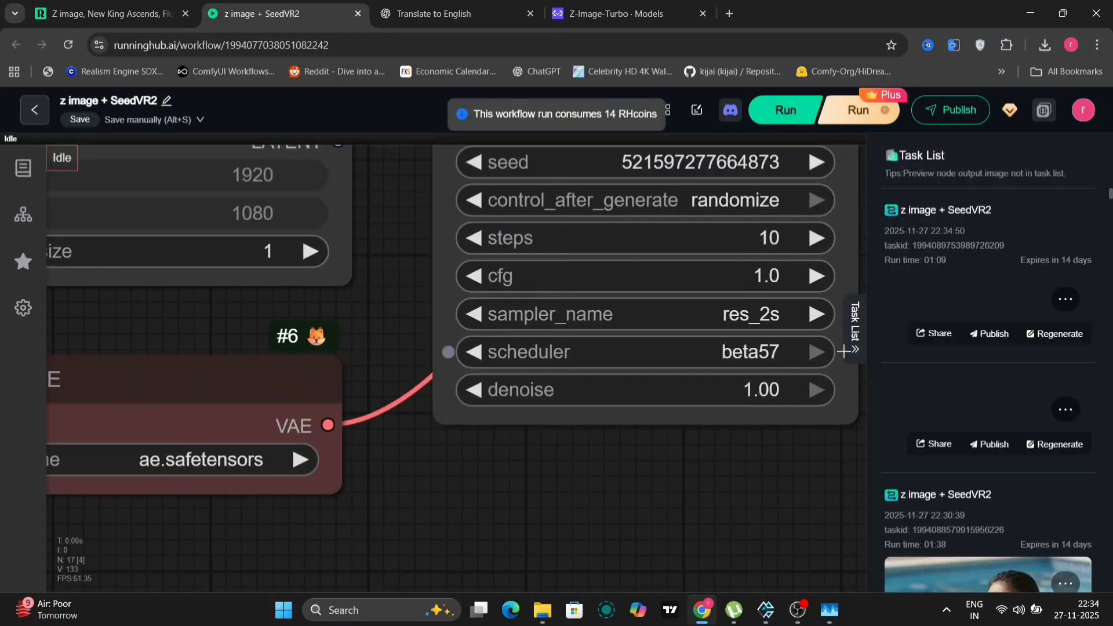
{"action": "left_click", "coordinate": [854, 335]}
{"action": "scroll", "coordinate": [980, 440], "scroll_direction": "down", "scroll_amount": 10}
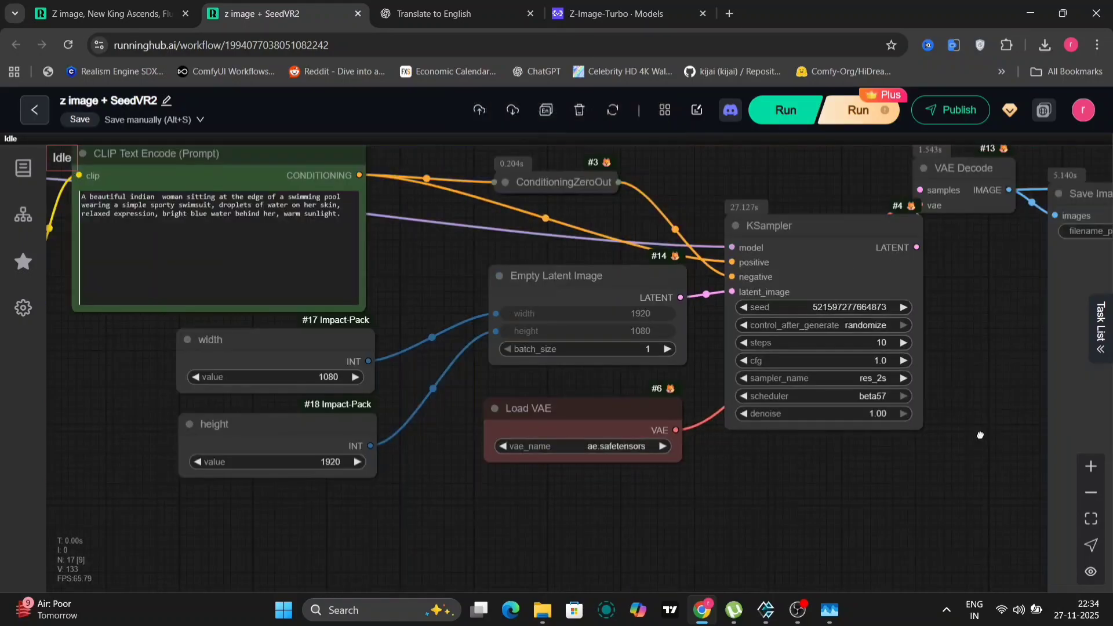
{"action": "scroll", "coordinate": [763, 225], "scroll_direction": "up", "scroll_amount": 12}
{"action": "scroll", "coordinate": [622, 210], "scroll_direction": "down", "scroll_amount": 5}
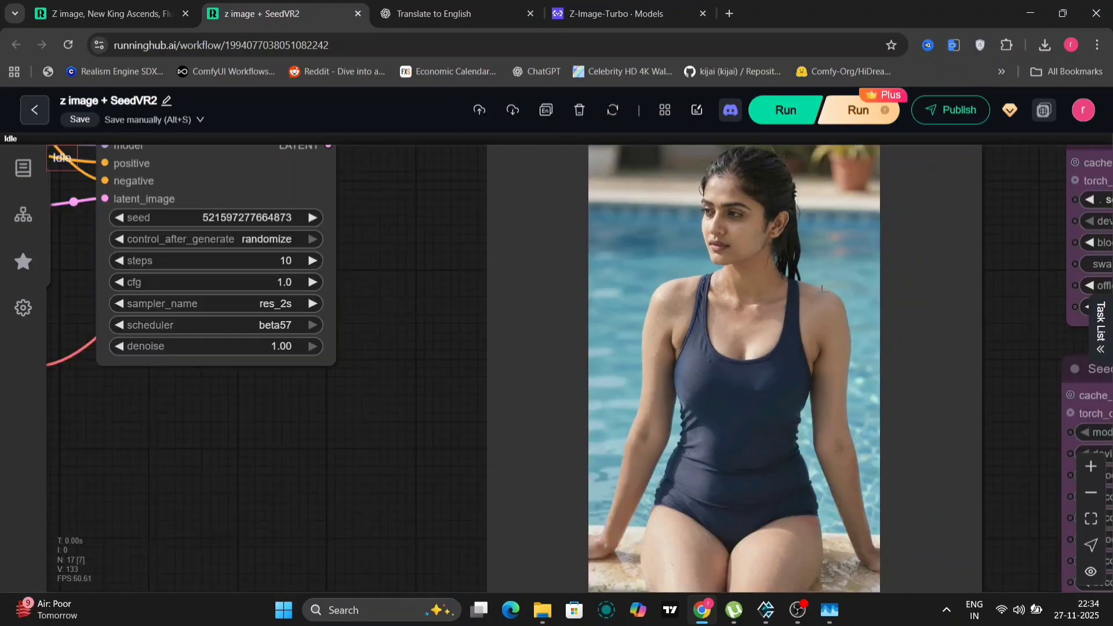
- Compare the original and upscaled swimming pool images in the Image Comparer, examining the face, skin, and water droplets
{"action": "left_click_drag", "start_coordinate": [673, 300], "coordinate": [539, 300]}
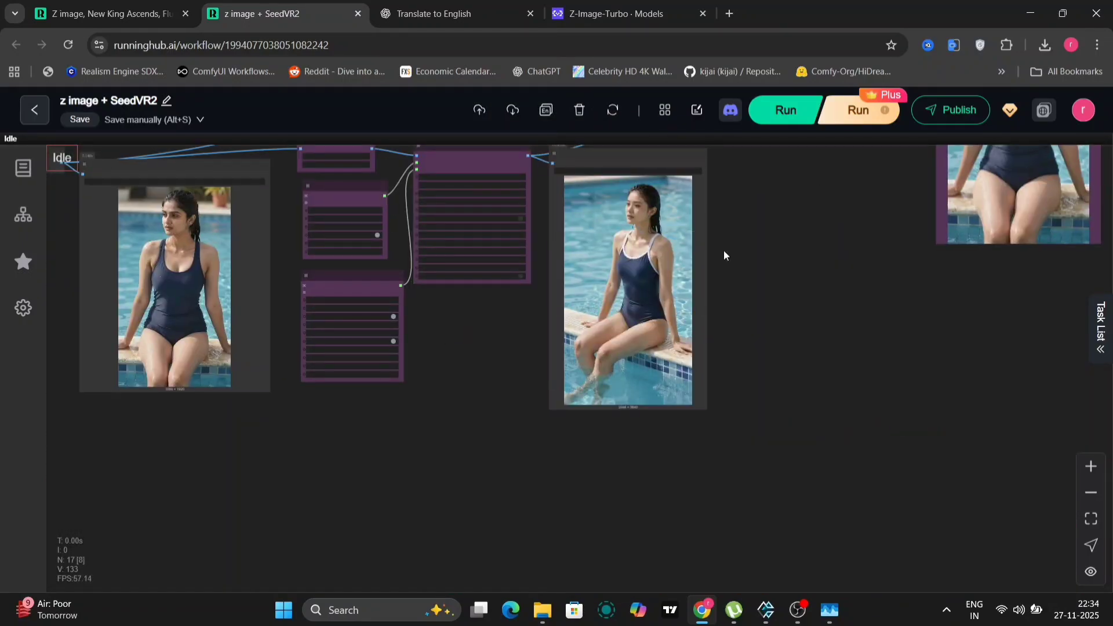
{"action": "left_click_drag", "start_coordinate": [840, 262], "coordinate": [511, 494]}
{"action": "scroll", "coordinate": [746, 274], "scroll_direction": "up", "scroll_amount": 8}
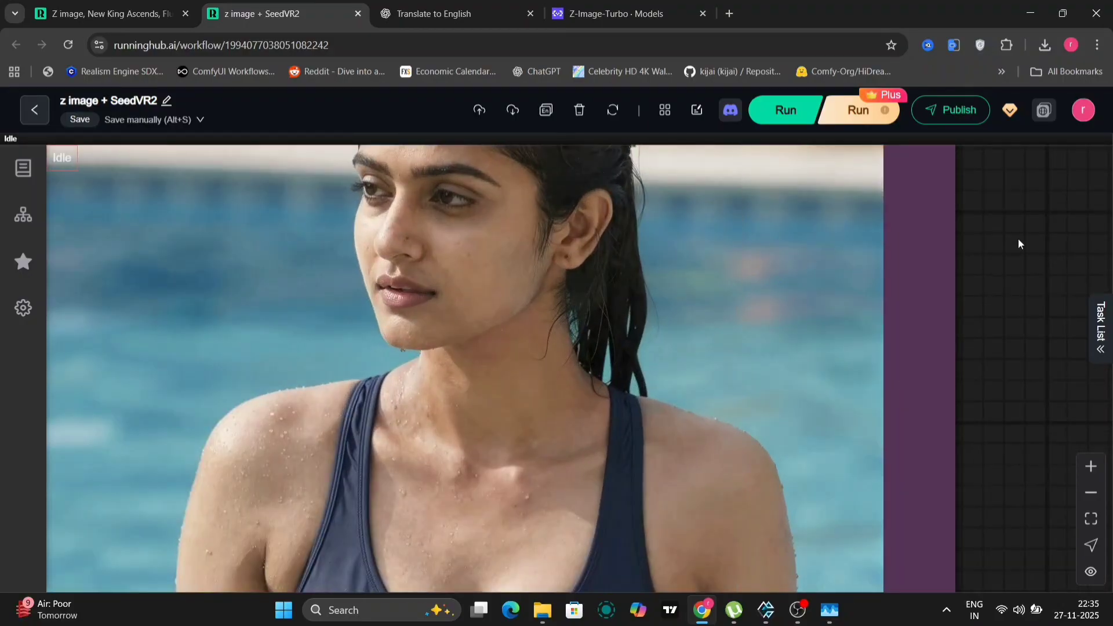
{"action": "left_click_drag", "start_coordinate": [1018, 239], "coordinate": [1058, 304]}
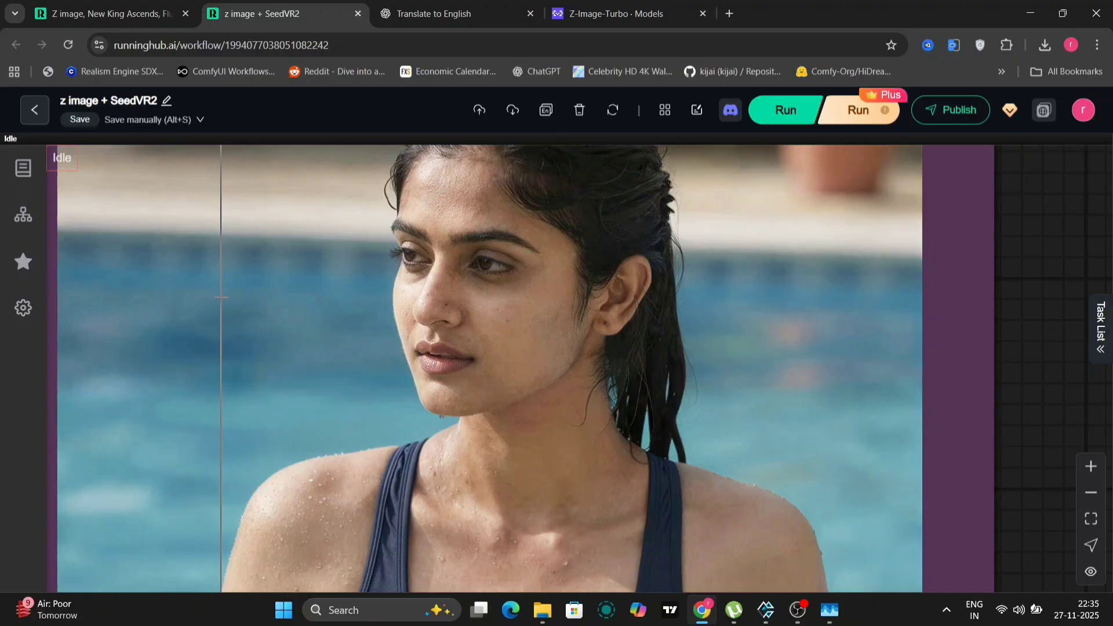
{"action": "scroll", "coordinate": [221, 298], "scroll_direction": "down", "scroll_amount": 2}
{"action": "scroll", "coordinate": [270, 298], "scroll_direction": "down", "scroll_amount": 5}
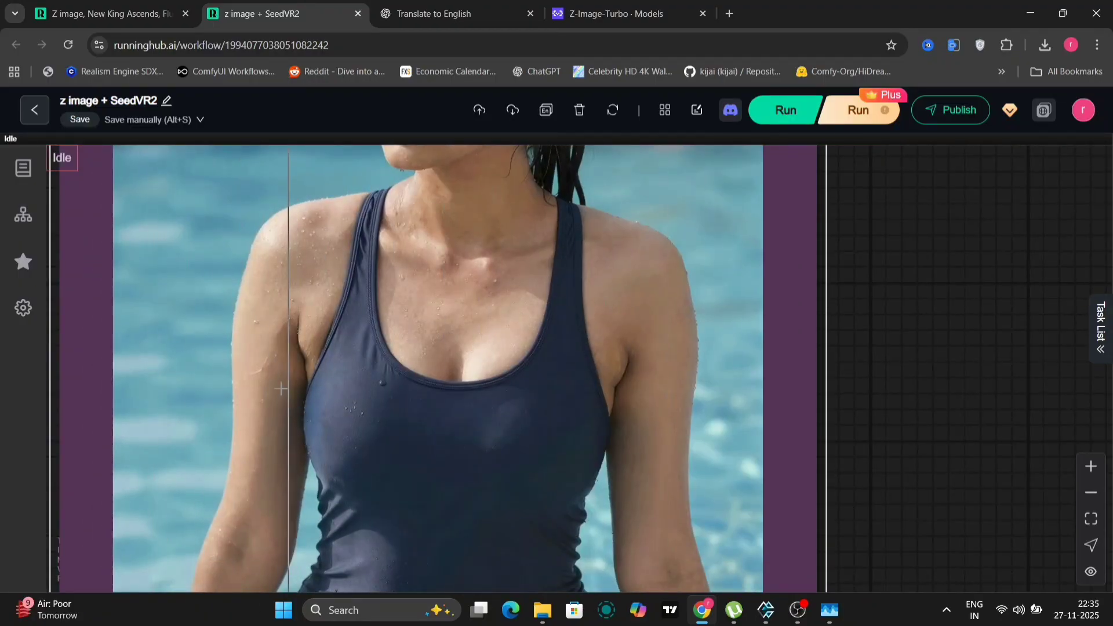
{"action": "scroll", "coordinate": [436, 267], "scroll_direction": "down", "scroll_amount": 5}
- Save the upscaled swimming pool image from the Save Image node after the SeedVR2 upscaler
{"action": "right_click", "coordinate": [443, 270]}
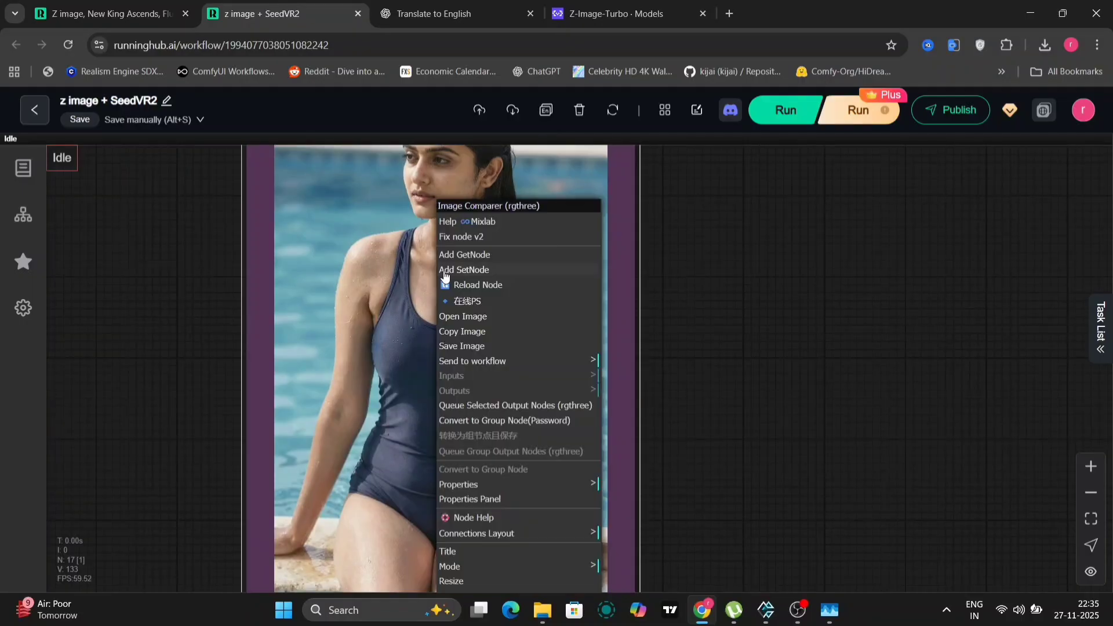
{"action": "left_click", "coordinate": [164, 344]}
{"action": "left_click_drag", "start_coordinate": [164, 344], "coordinate": [494, 277]}
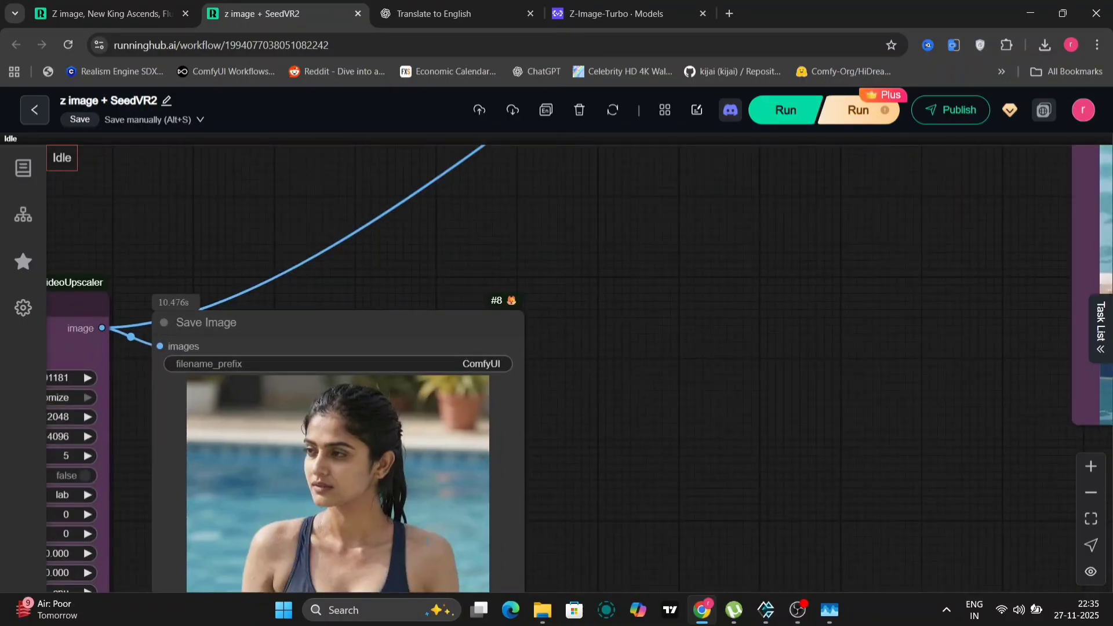
{"action": "right_click", "coordinate": [371, 530]}
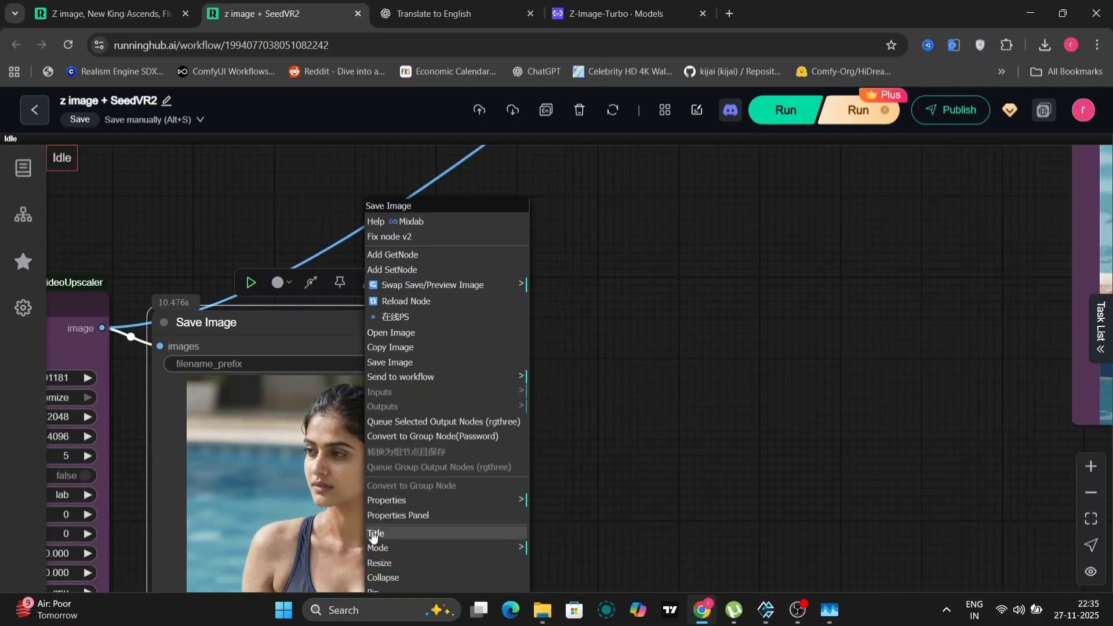
{"action": "left_click", "coordinate": [427, 363]}
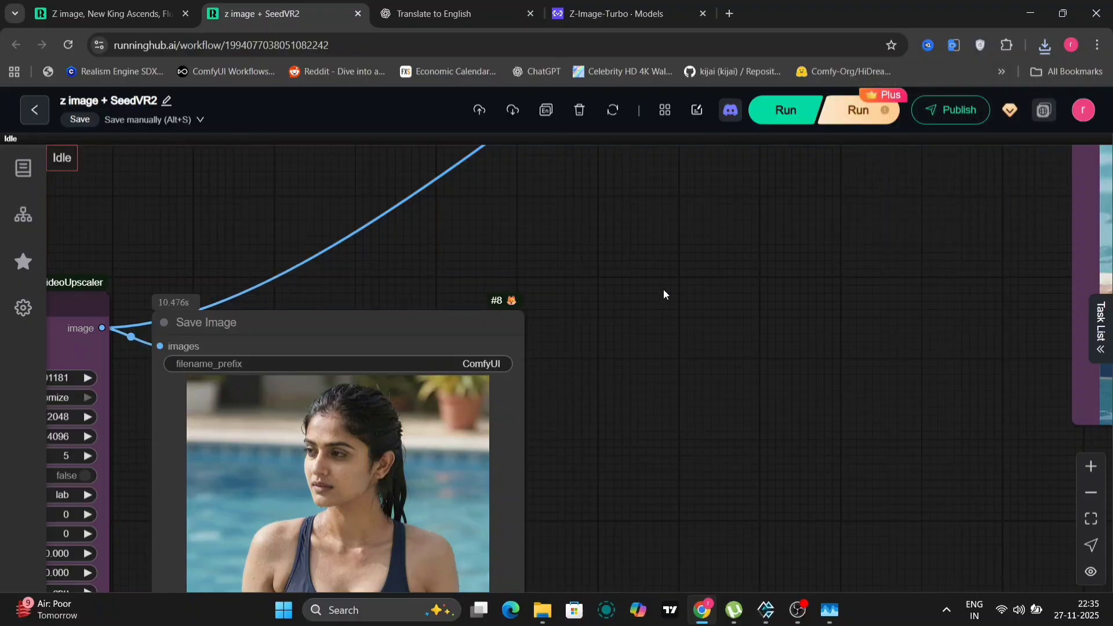